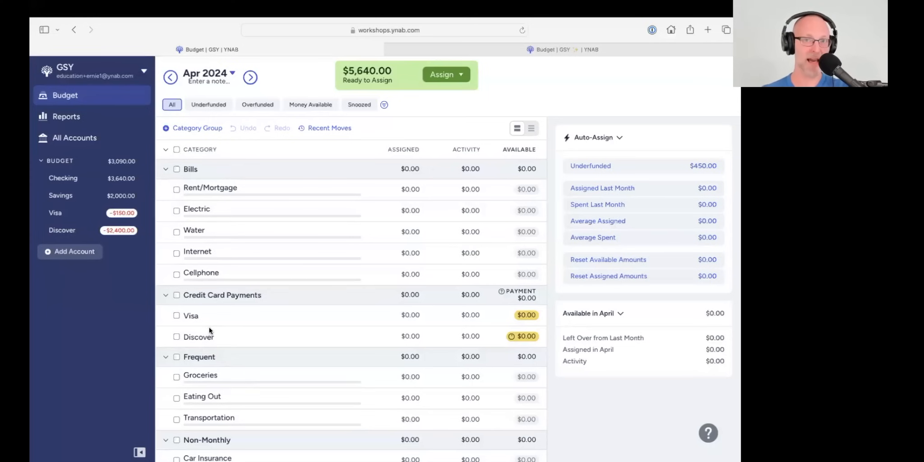
# - Rename the Rent/Mortgage category in the Bills group to Mortgage
pyautogui.click(200, 191)
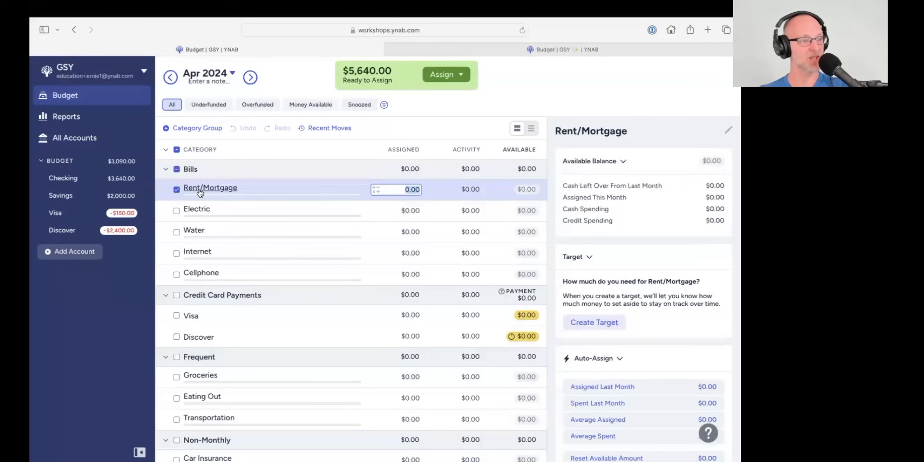
pyautogui.click(199, 191)
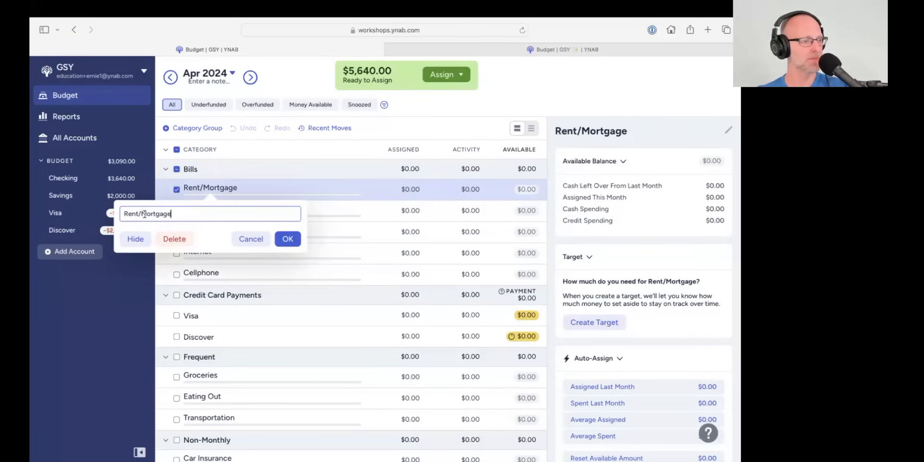
pyautogui.moveTo(142, 213); pyautogui.dragTo(114, 216)
pyautogui.press('BackSpace')
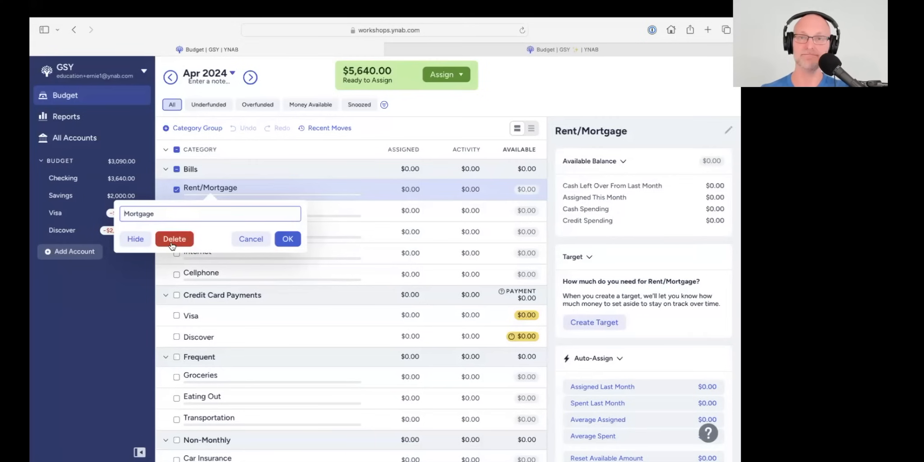
pyautogui.click(287, 240)
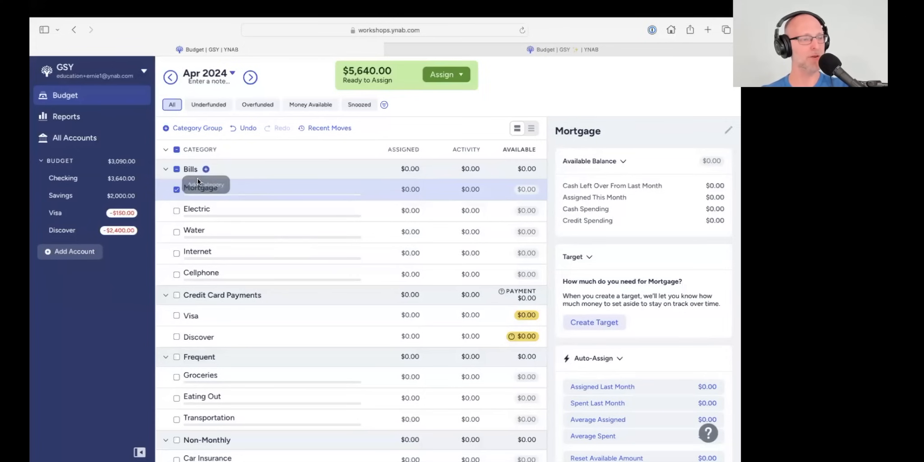
pyautogui.click(179, 187)
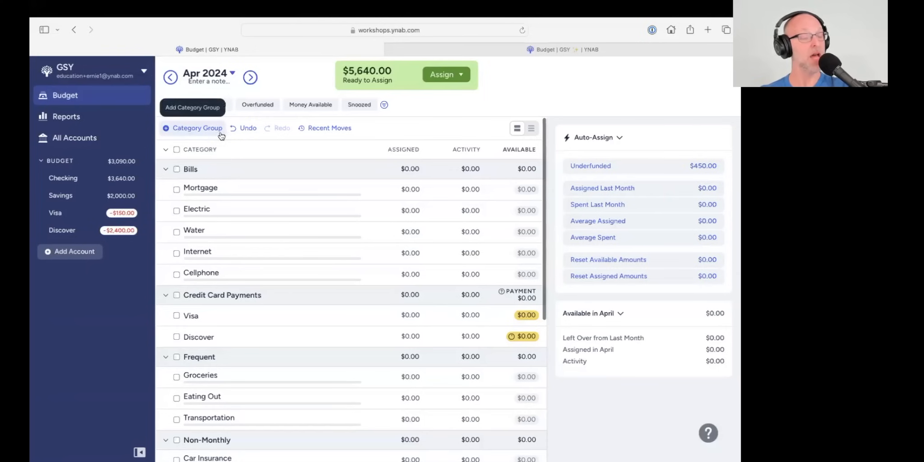
# - Reorder the Bills group so that Electric sits directly below Water
pyautogui.scroll(-1, 240, 180)
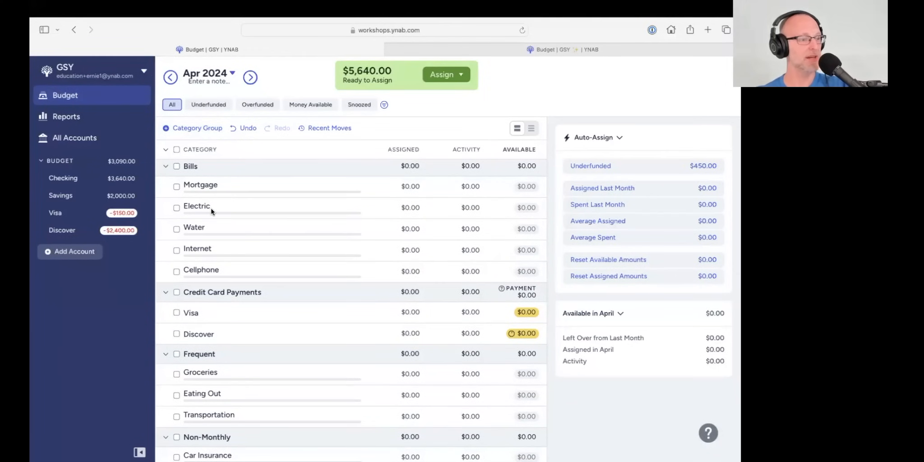
pyautogui.moveTo(208, 205); pyautogui.dragTo(210, 251)
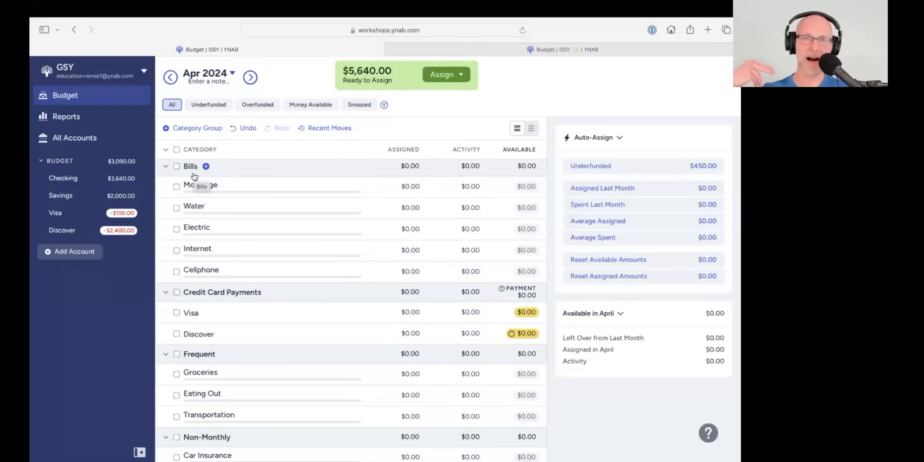
# - Create a monthly target for Cellphone that sets aside another $140 by the 26th
pyautogui.click(176, 272)
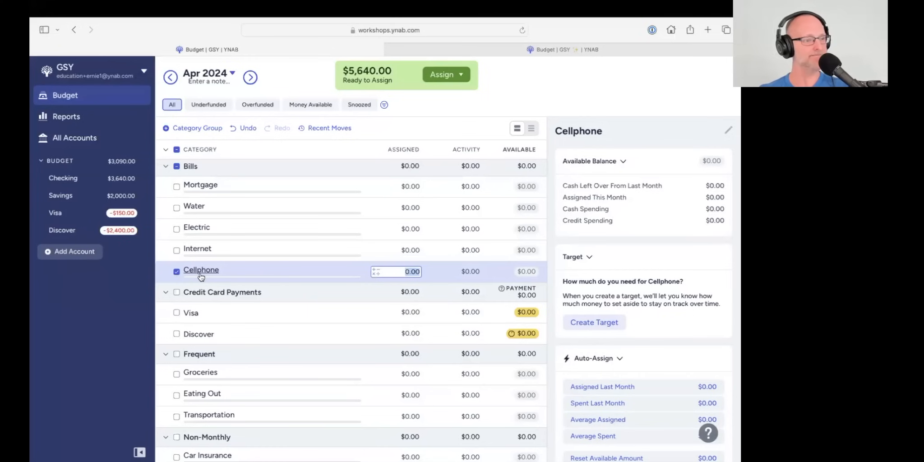
pyautogui.click(610, 326)
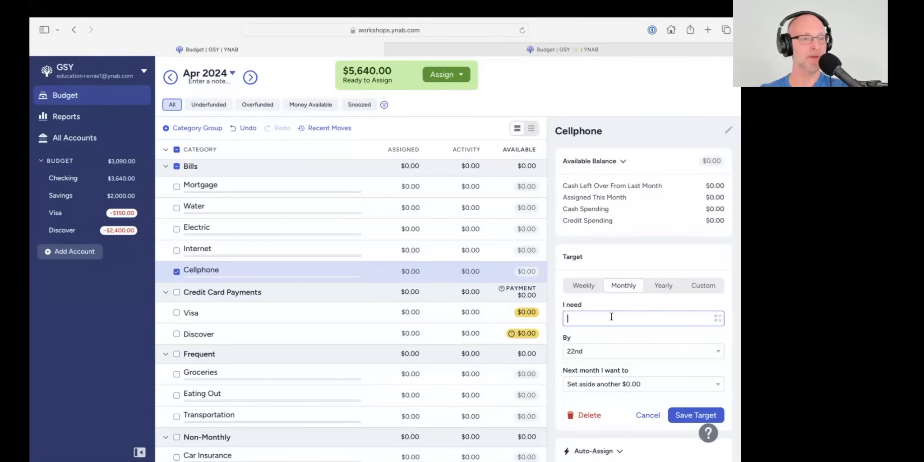
pyautogui.write('140')
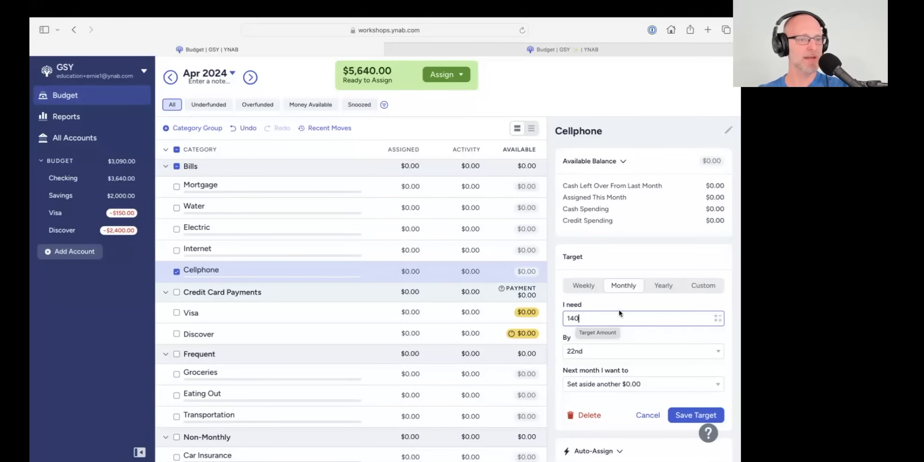
pyautogui.scroll(-2, 608, 321)
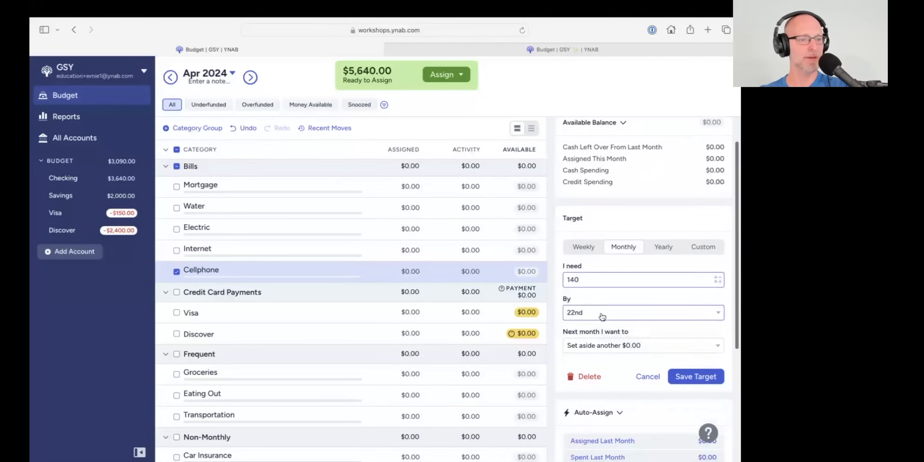
pyautogui.click(603, 316)
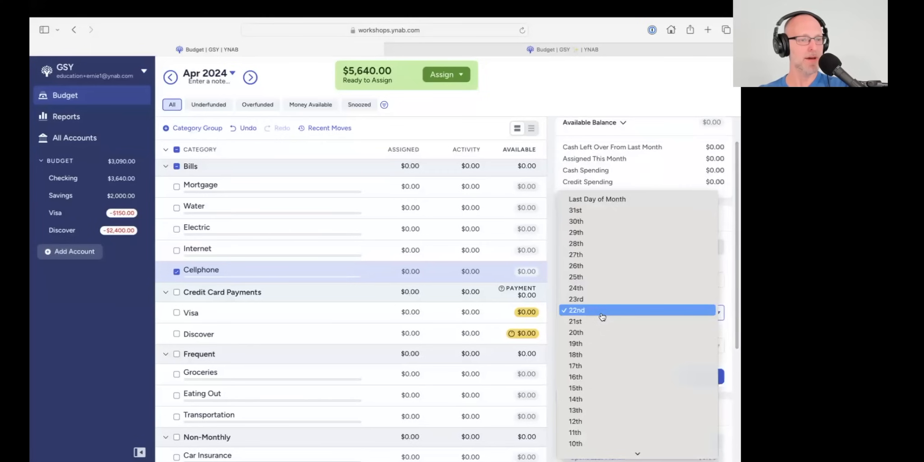
pyautogui.click(590, 268)
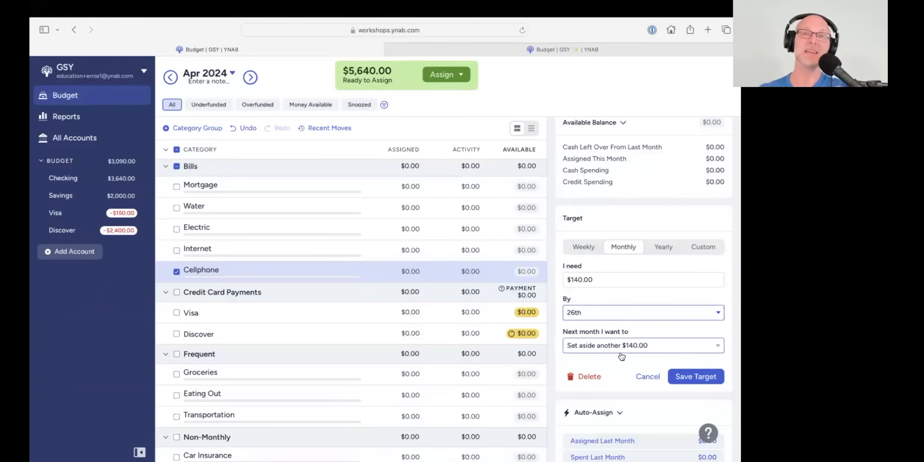
pyautogui.click(703, 377)
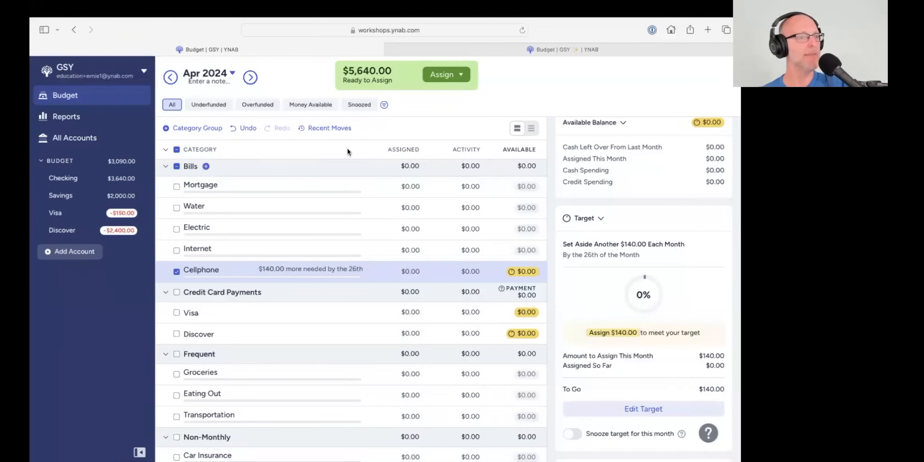
# - Check the Cellphone target in May 2024, return to the current month and deselect the category
pyautogui.click(250, 79)
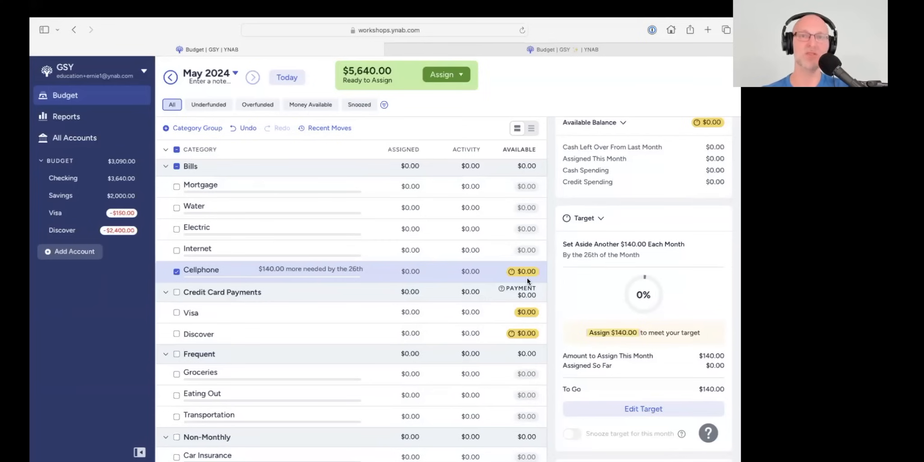
pyautogui.click(282, 83)
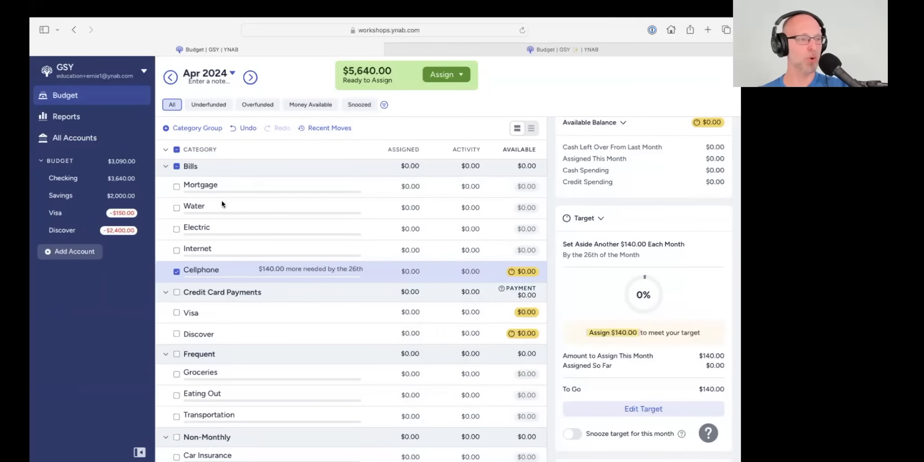
pyautogui.click(175, 274)
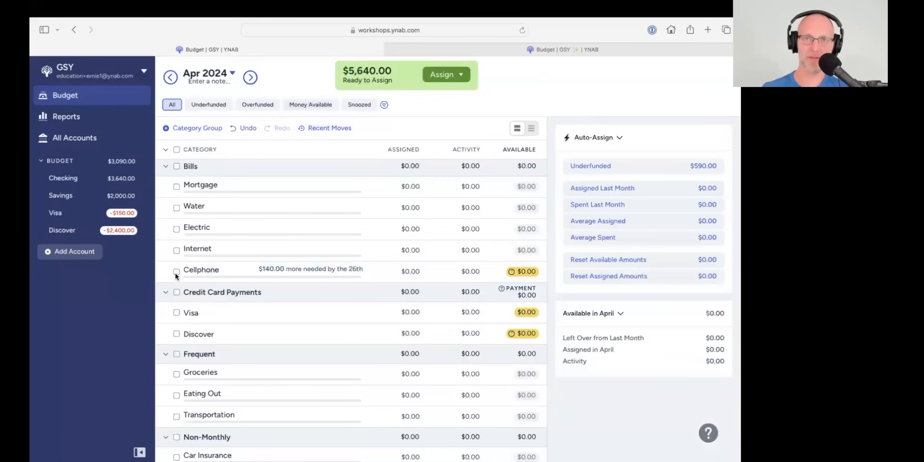
# - Examine the payment details of the Visa and Discover categories under Credit Card Payments
pyautogui.scroll(-2, 176, 273)
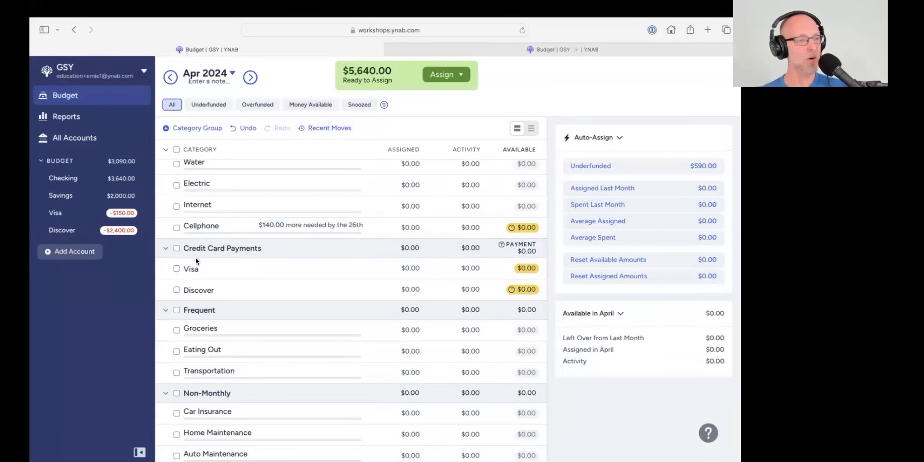
pyautogui.scroll(-1, 226, 256)
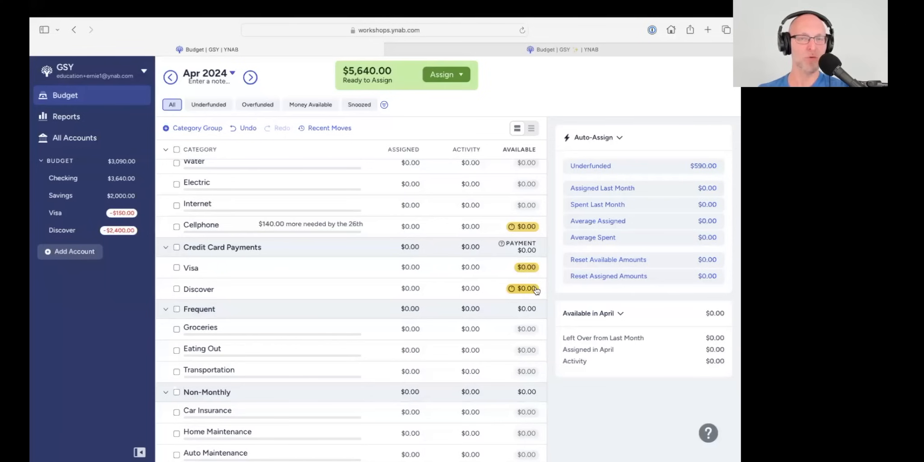
pyautogui.moveTo(535, 290)
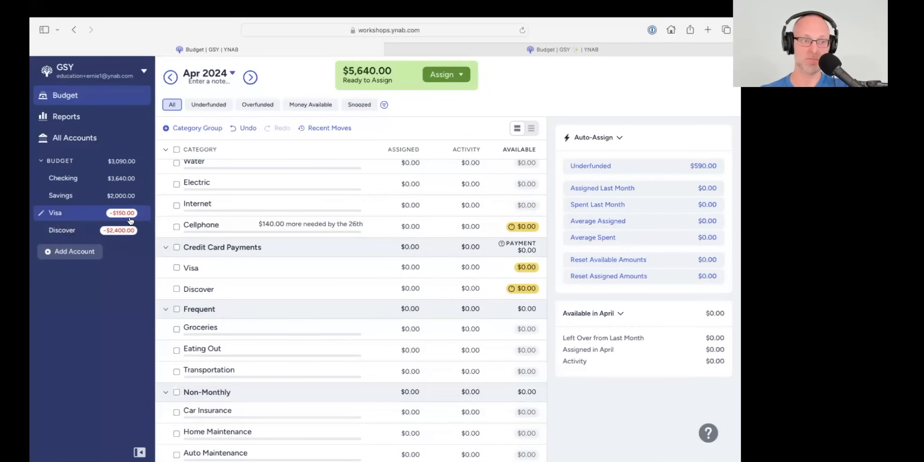
pyautogui.click(179, 267)
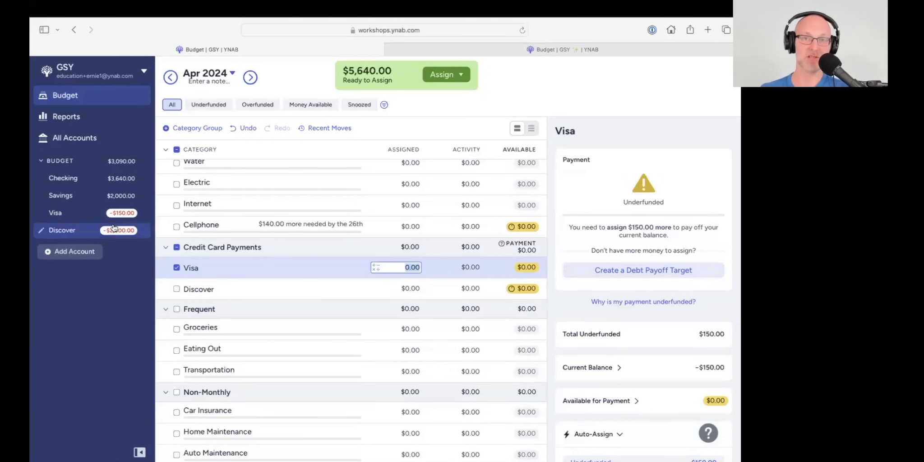
pyautogui.click(177, 267)
pyautogui.click(176, 289)
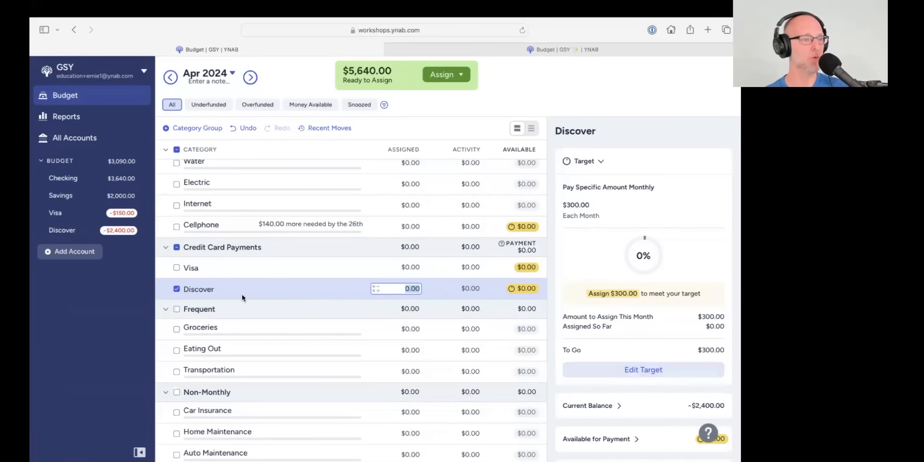
pyautogui.click(174, 287)
pyautogui.click(403, 268)
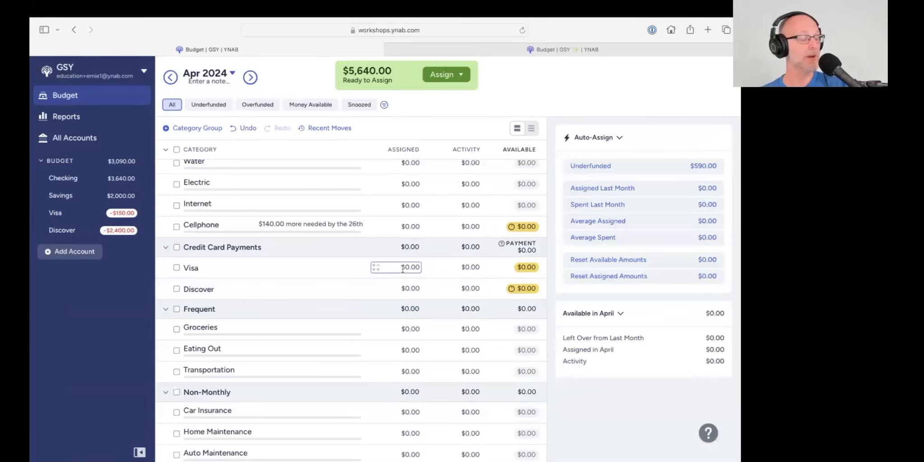
# - Create a weekly target for Groceries of $200 every Saturday, using the option to refill up to that amount
pyautogui.scroll(-4, 403, 269)
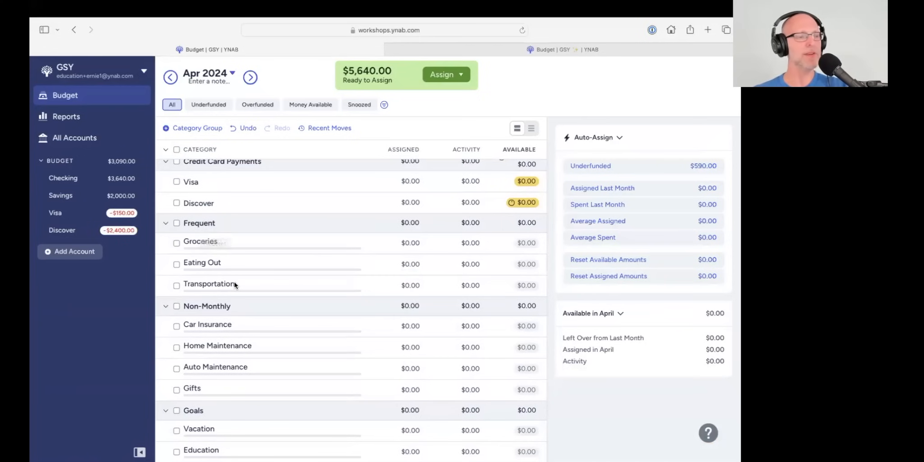
pyautogui.click(203, 239)
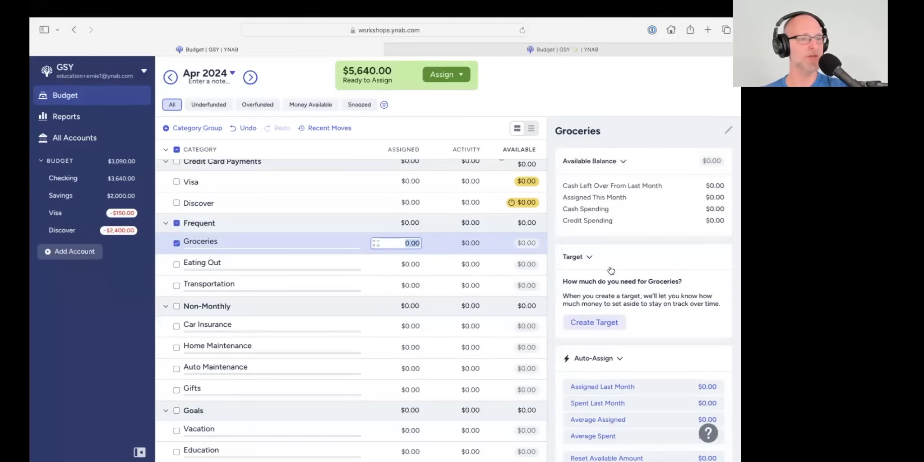
pyautogui.click(600, 323)
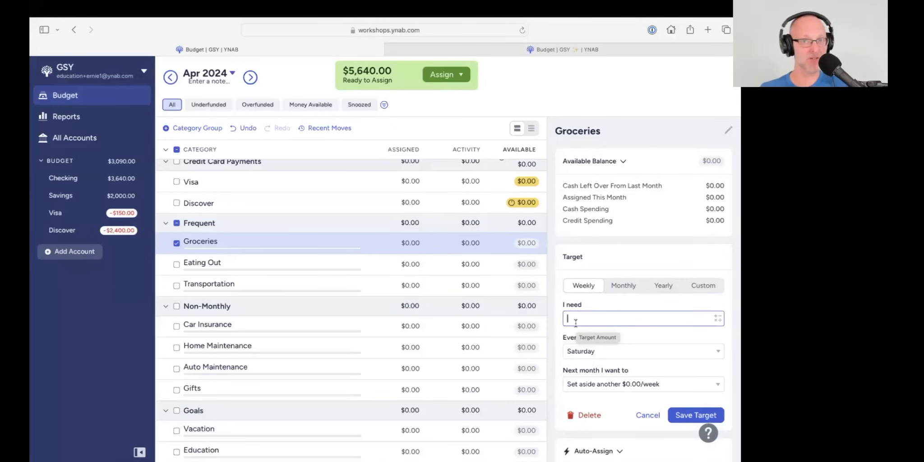
pyautogui.write('200')
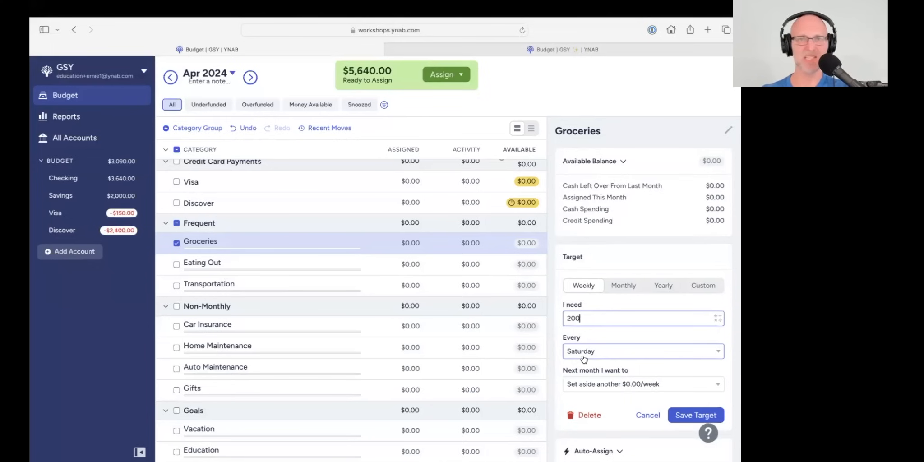
pyautogui.click(582, 382)
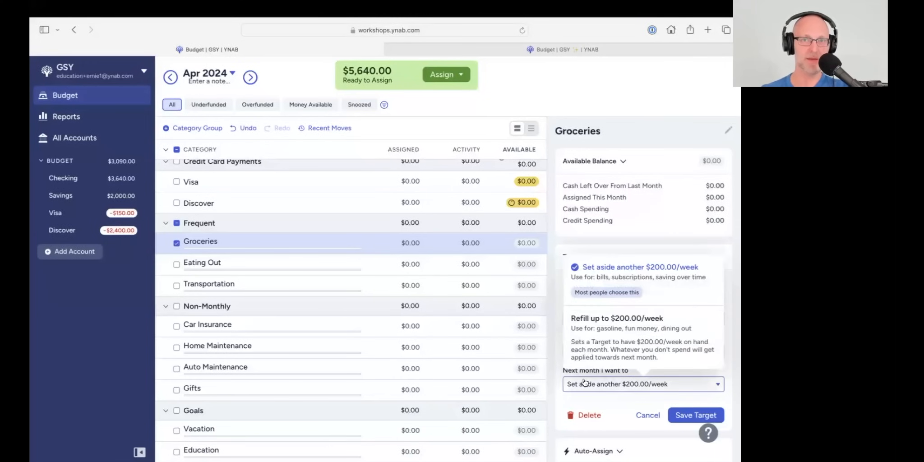
pyautogui.click(603, 326)
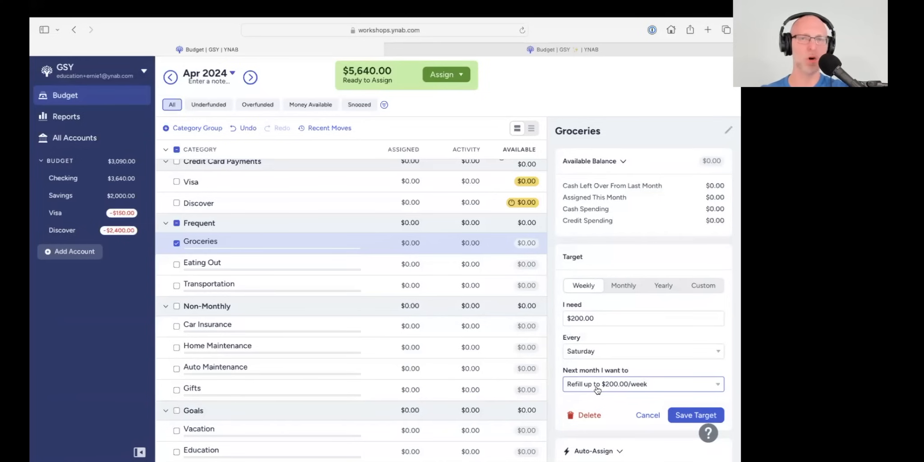
pyautogui.click(702, 415)
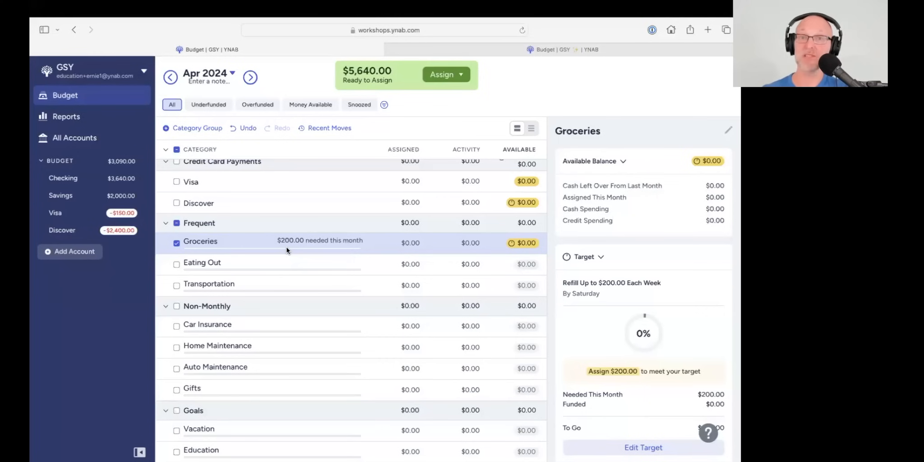
# - Check how much Groceries needs in May 2024, return to the current month and clear the selection
pyautogui.click(251, 78)
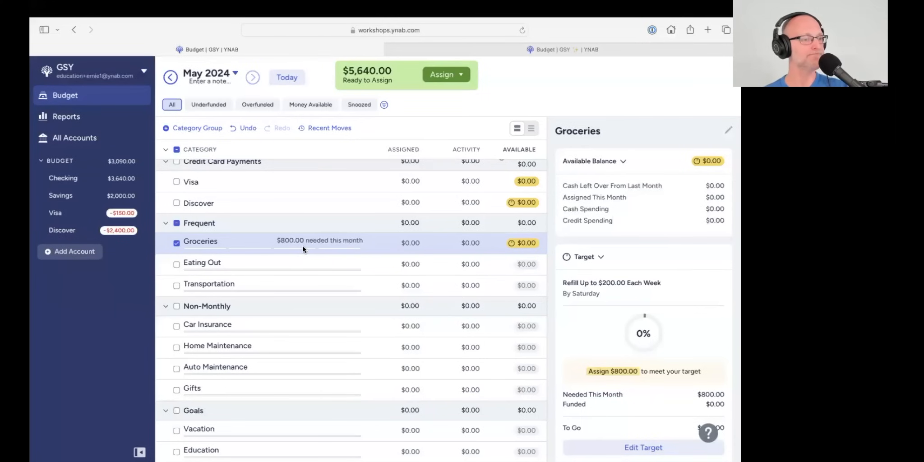
pyautogui.click(286, 79)
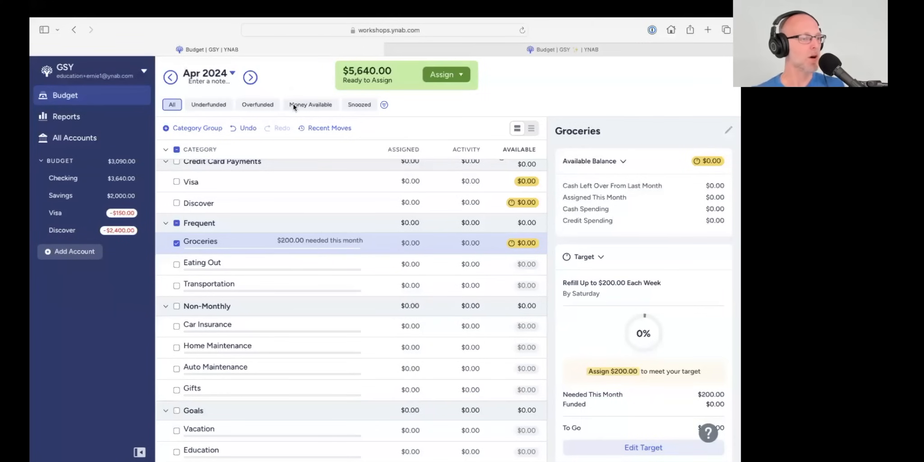
pyautogui.click(176, 223)
# - Start a yearly target of $1,200 for the Car Insurance category under Non-Monthly
pyautogui.scroll(-3, 197, 237)
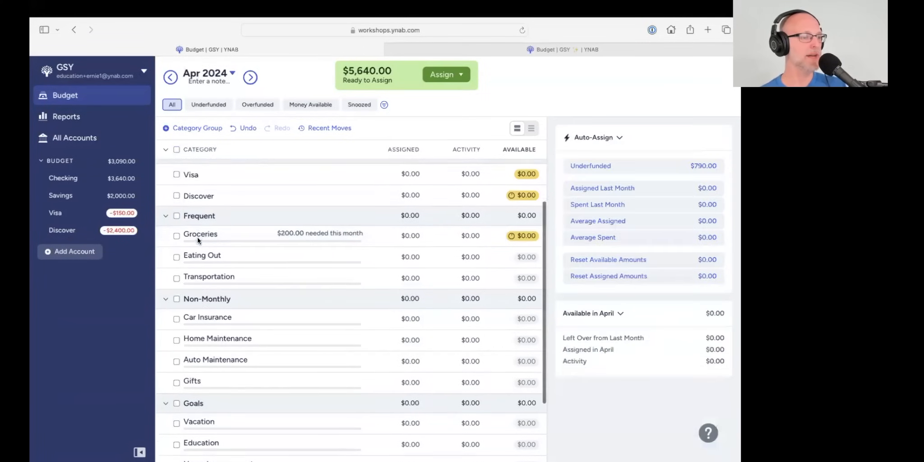
pyautogui.scroll(-2, 194, 230)
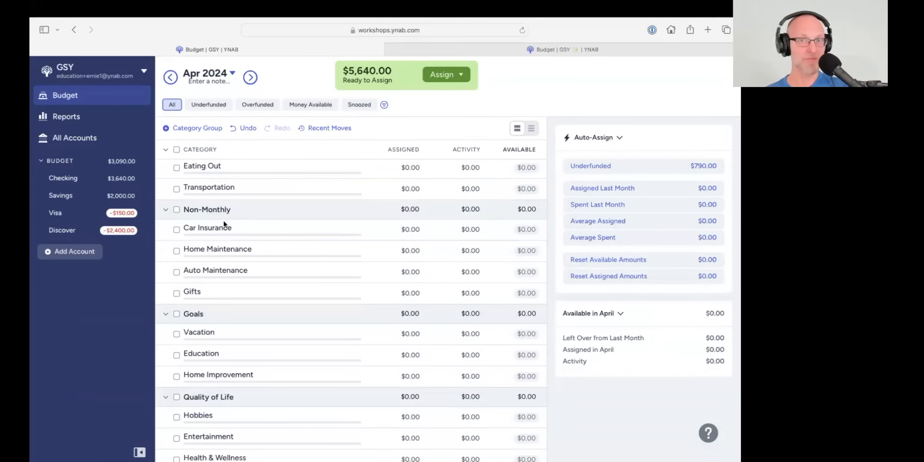
pyautogui.click(198, 231)
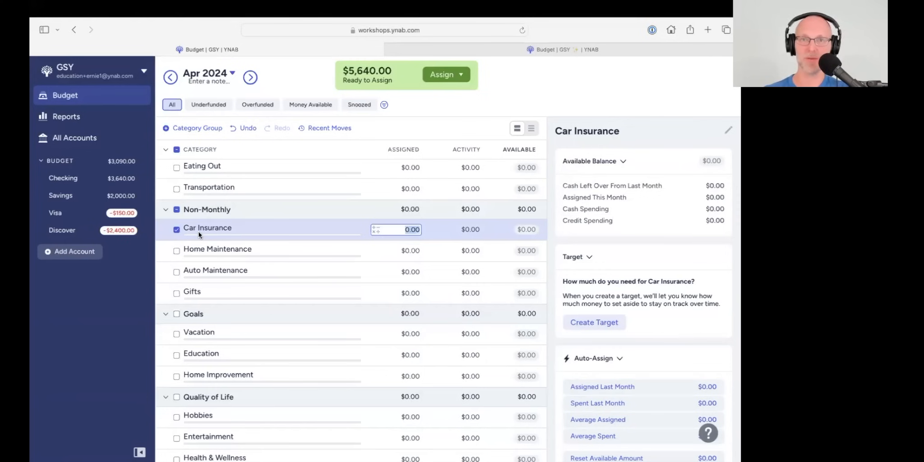
pyautogui.click(594, 322)
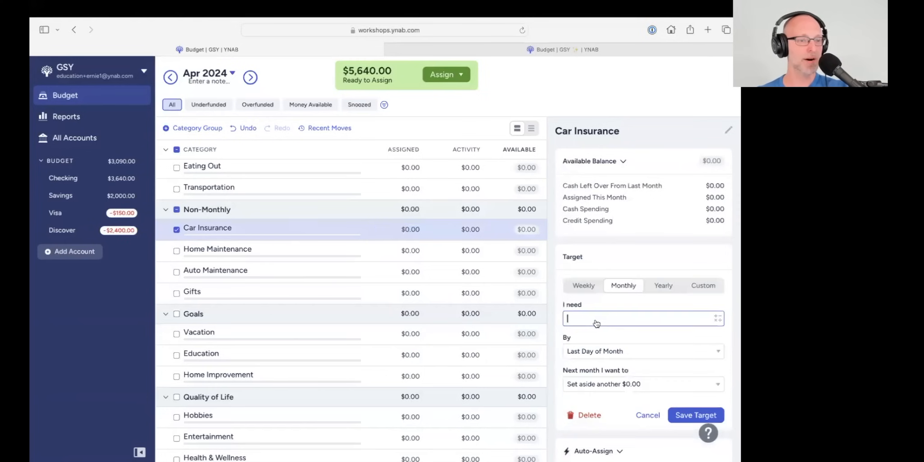
pyautogui.click(661, 287)
pyautogui.click(622, 312)
pyautogui.write('1200')
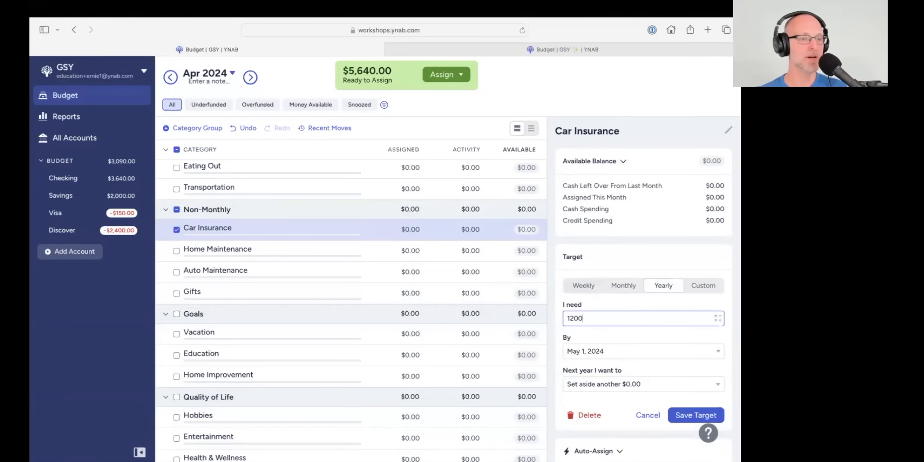
# - Set the Car Insurance target's due date to September 13, 2024, save the target and deselect the category
pyautogui.click(627, 355)
pyautogui.click(682, 231)
pyautogui.click(684, 232)
pyautogui.click(684, 232)
pyautogui.click(684, 232)
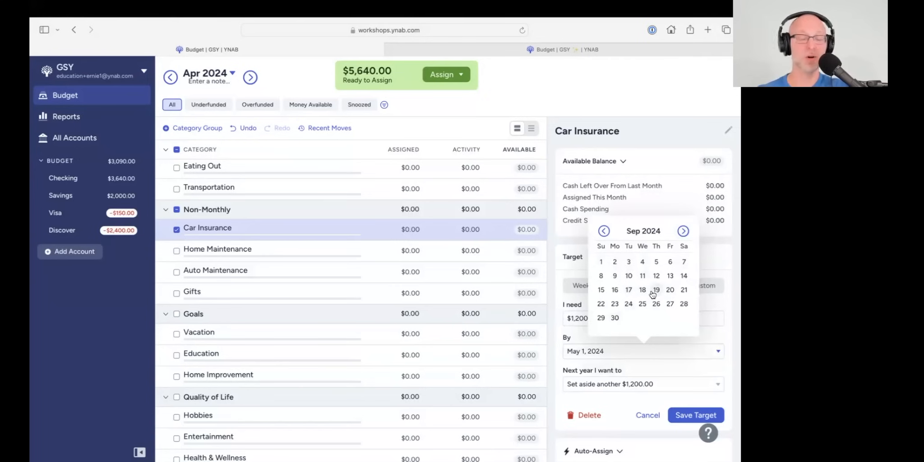
pyautogui.click(670, 276)
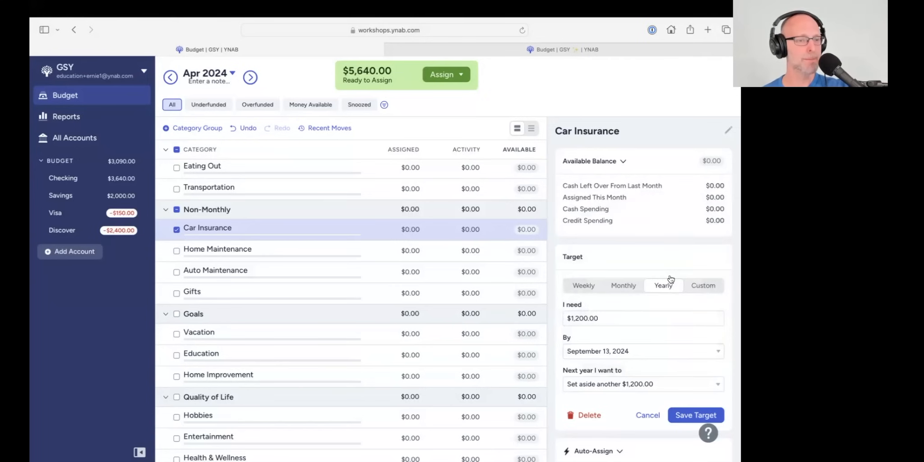
pyautogui.scroll(-3, 666, 294)
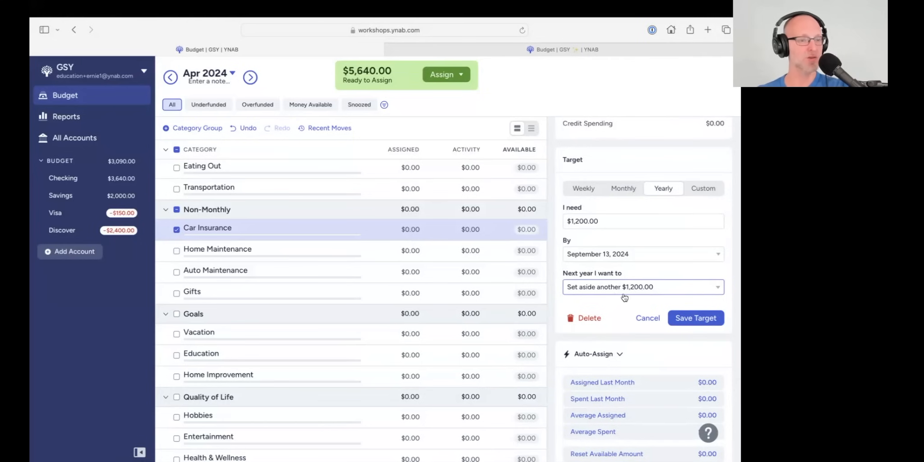
pyautogui.click(696, 318)
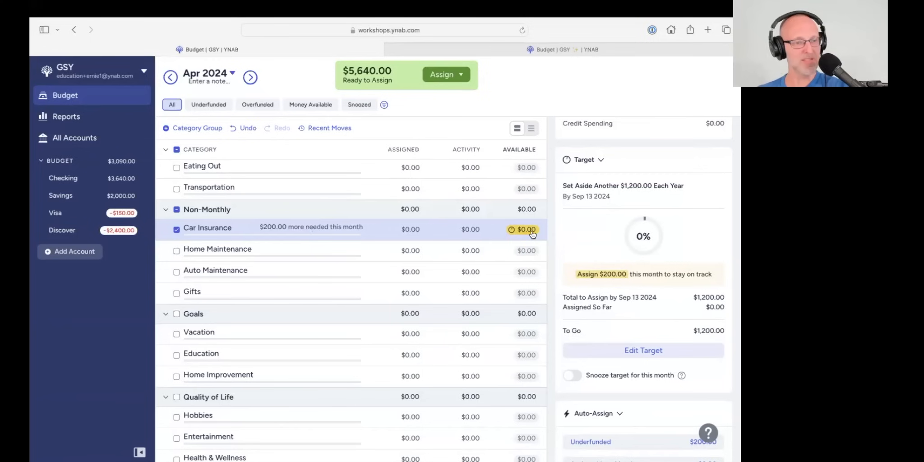
pyautogui.moveTo(529, 234)
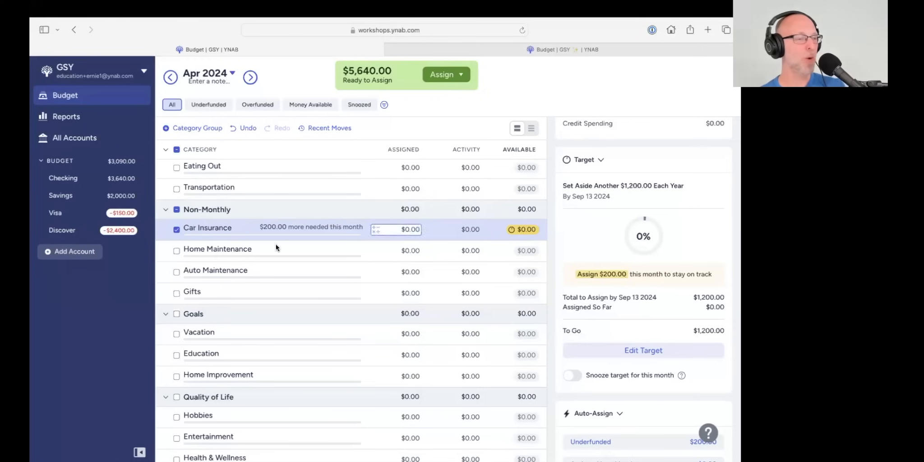
pyautogui.click(176, 229)
# - Add a category named New Roof to the Goals group
pyautogui.scroll(-1, 228, 239)
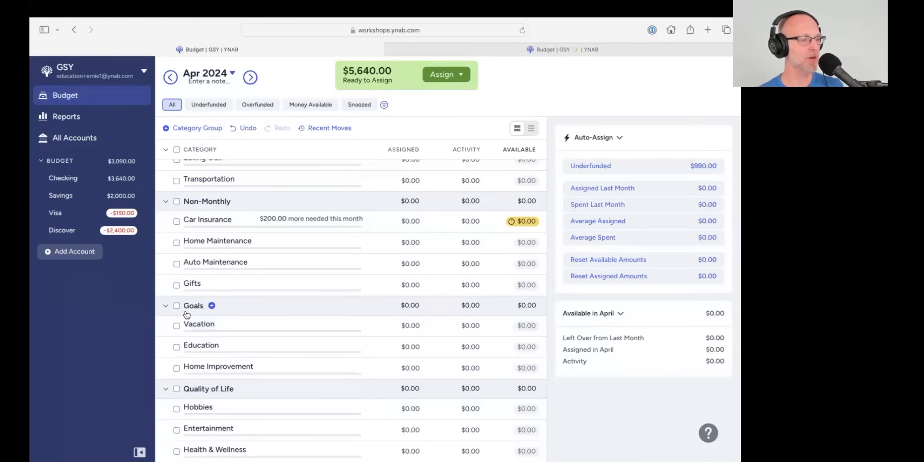
pyautogui.click(211, 305)
pyautogui.write('New')
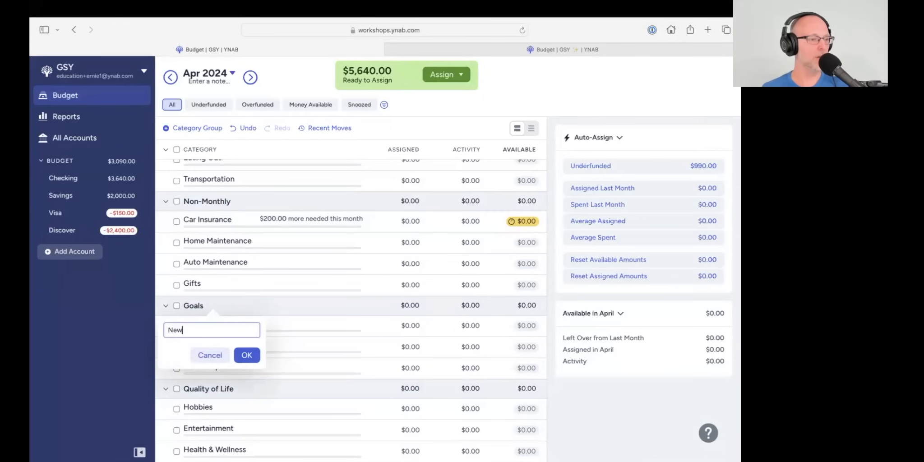
pyautogui.write(' Roof')
pyautogui.press('Return')
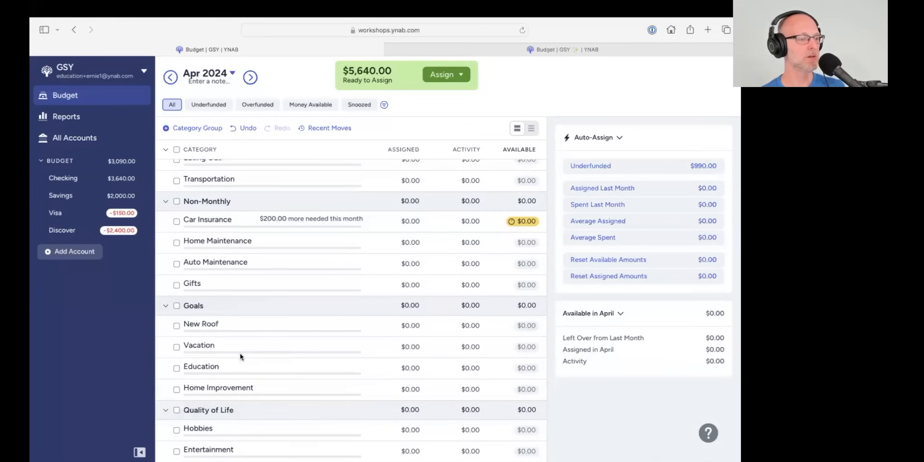
# - Start a custom target of $15,000 for New Roof, using the option to have a balance of that amount
pyautogui.click(196, 324)
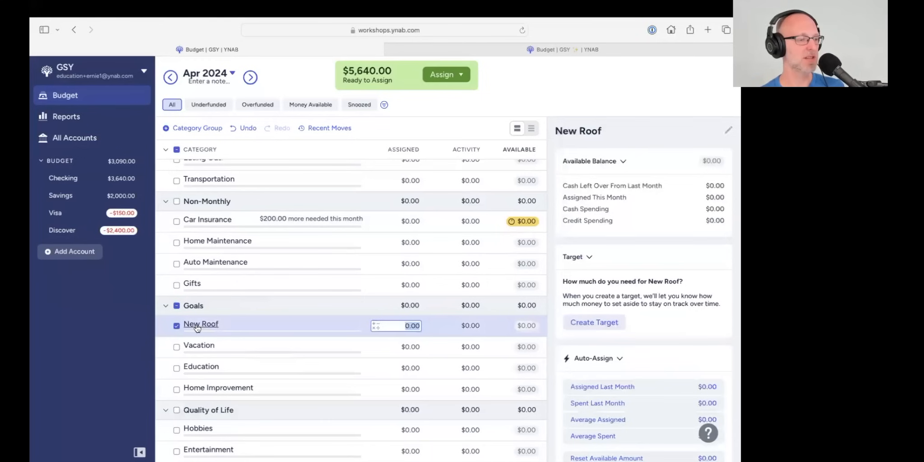
pyautogui.click(607, 323)
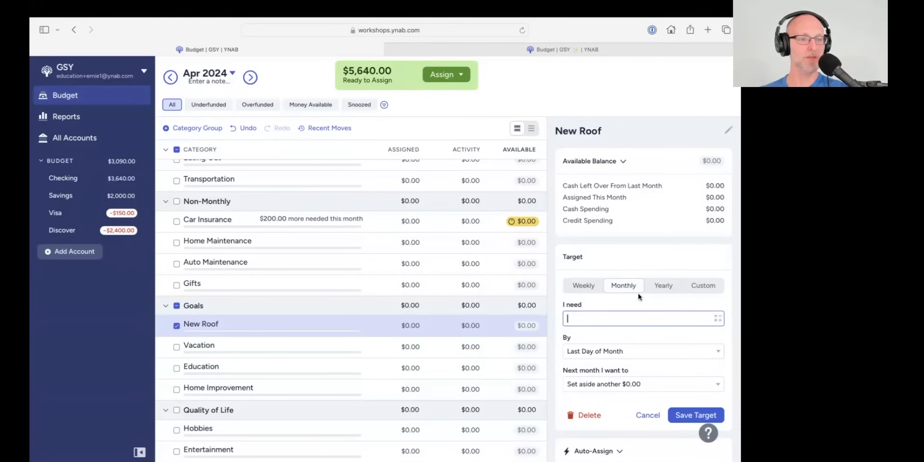
pyautogui.click(705, 290)
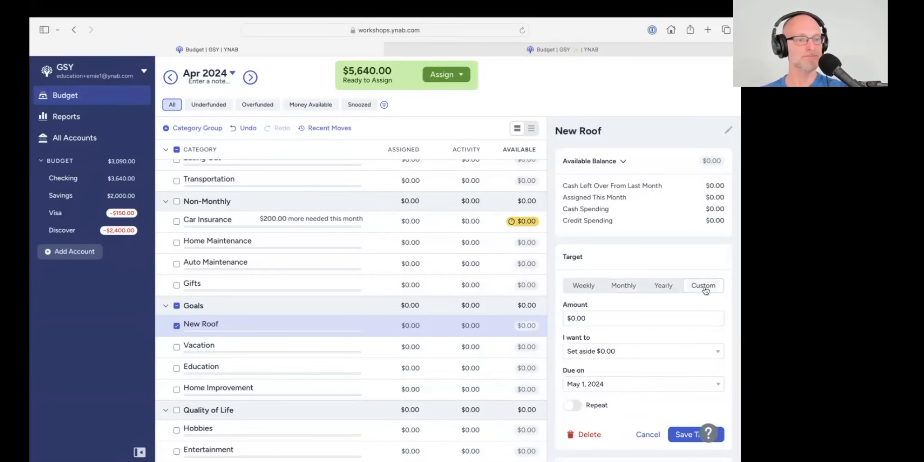
pyautogui.click(611, 319)
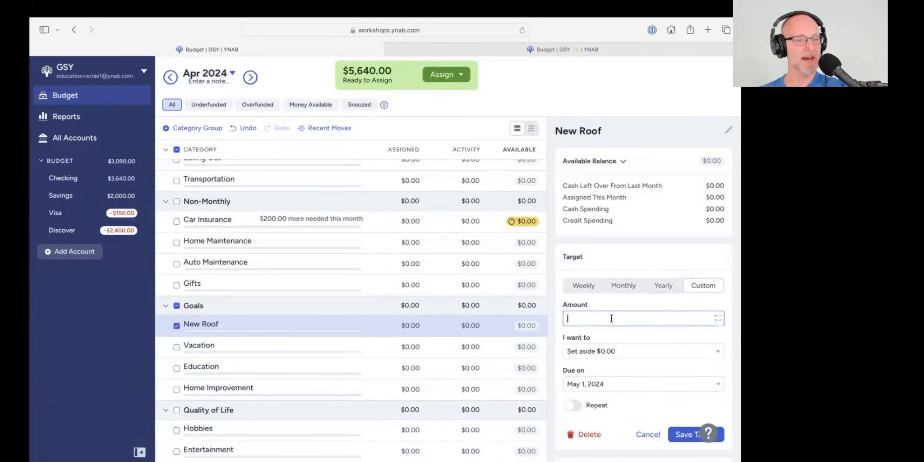
pyautogui.write('15000')
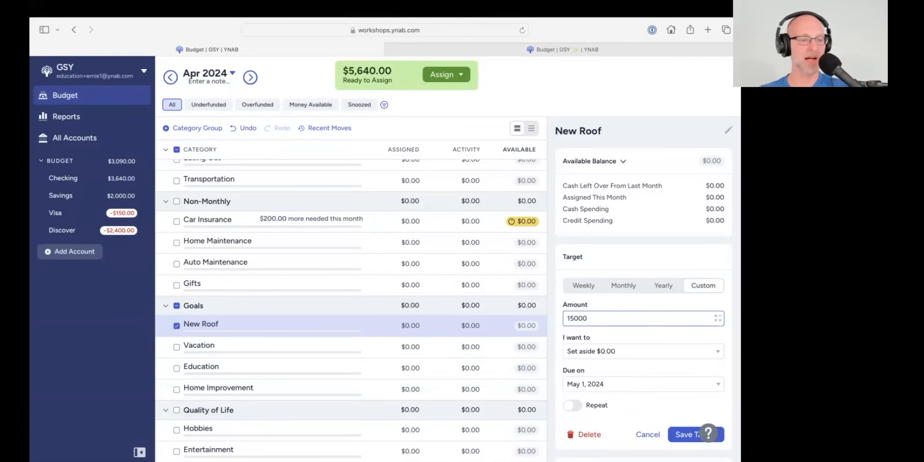
pyautogui.click(616, 351)
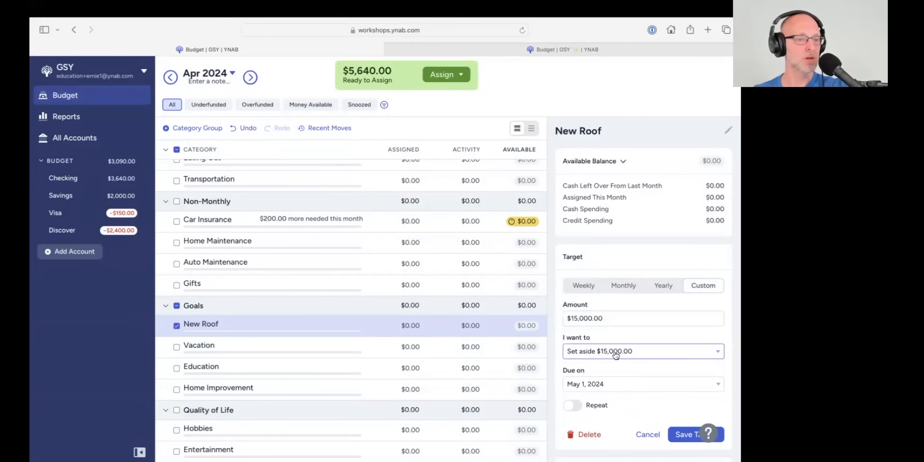
pyautogui.click(616, 354)
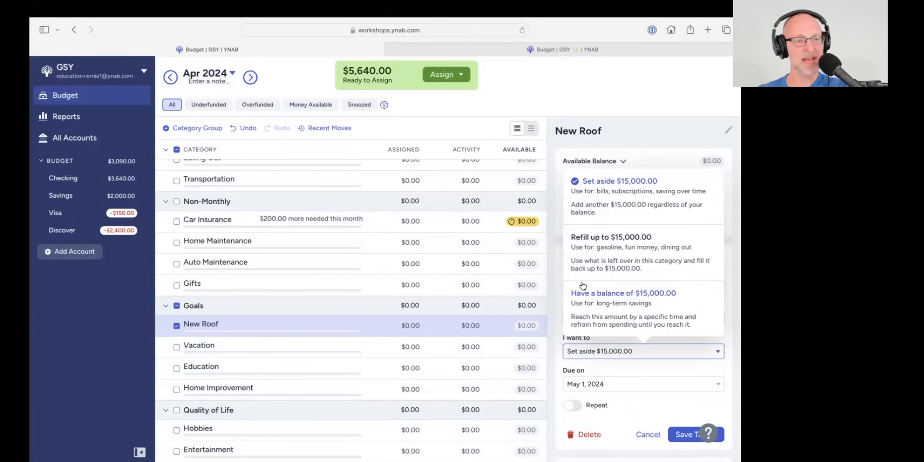
pyautogui.click(608, 307)
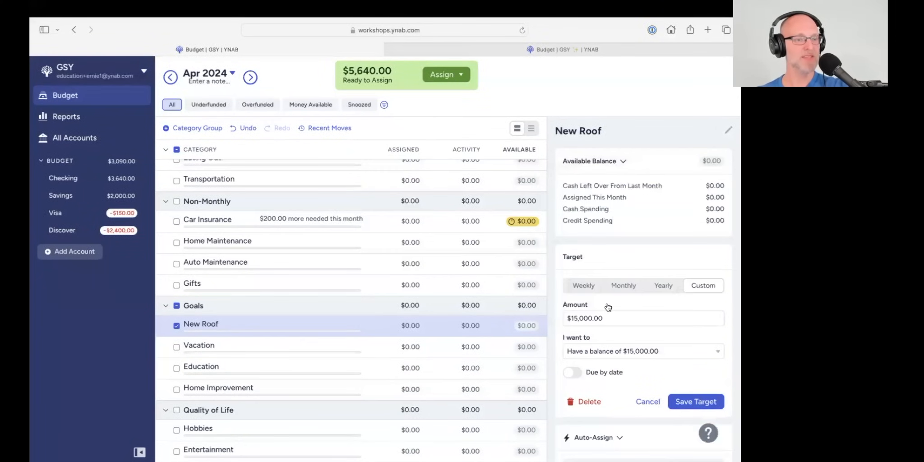
# - Give the New Roof target a due date of June 2027, save it and deselect the category
pyautogui.click(581, 378)
pyautogui.click(604, 403)
pyautogui.click(588, 415)
pyautogui.click(702, 402)
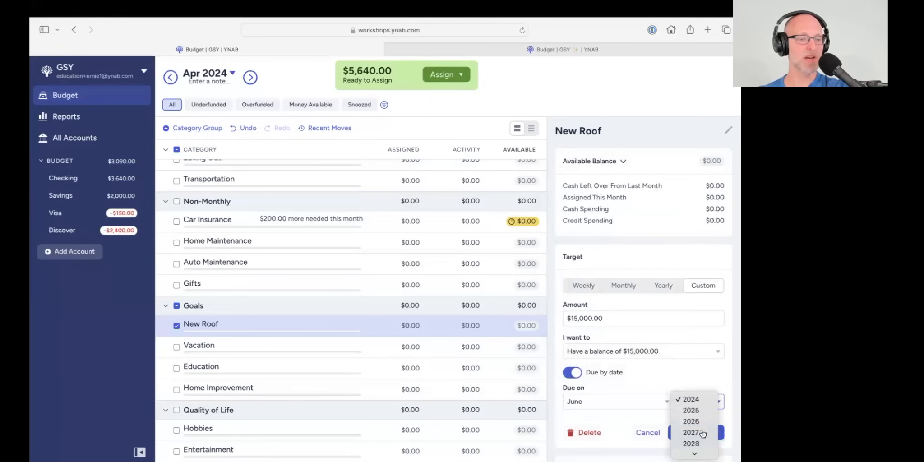
pyautogui.click(690, 432)
pyautogui.click(677, 434)
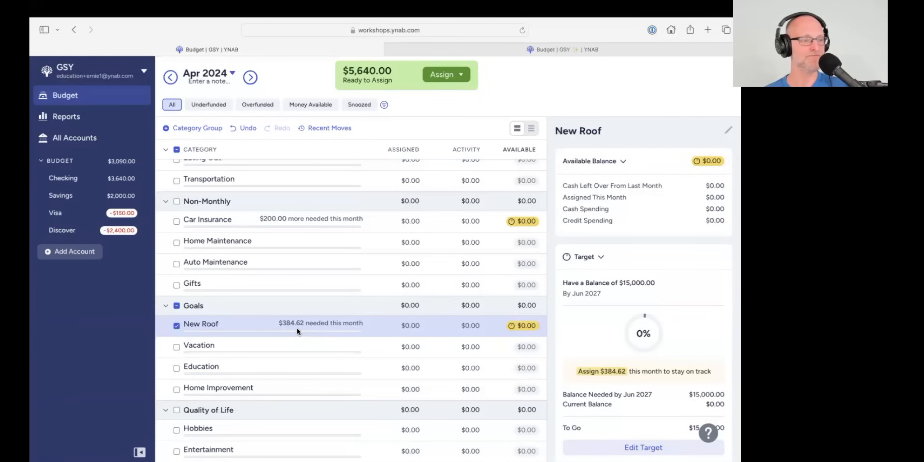
pyautogui.click(177, 324)
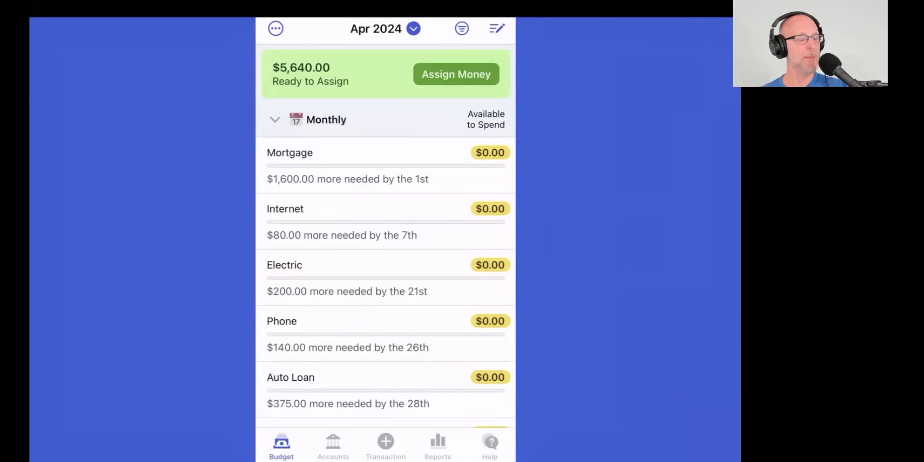
# - Switch to the prepared GSY ✨ budget and examine the Frequent group's categories together, clearing the selection when done
pyautogui.click(510, 19)
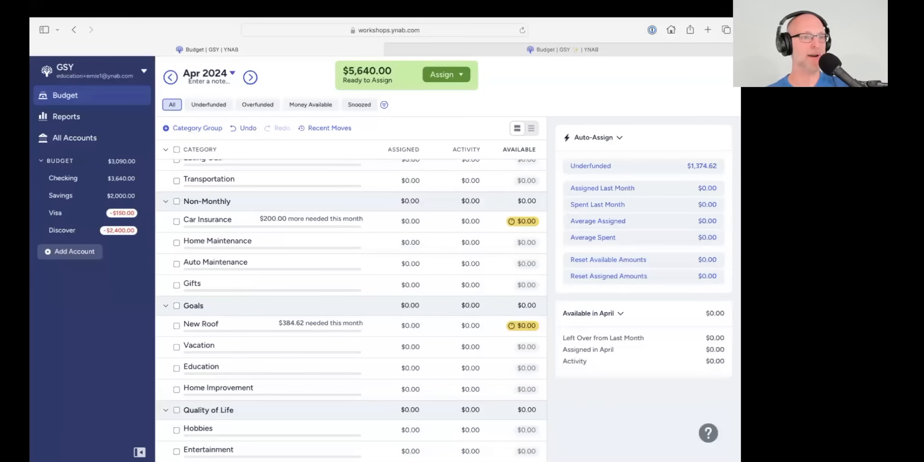
pyautogui.click(505, 52)
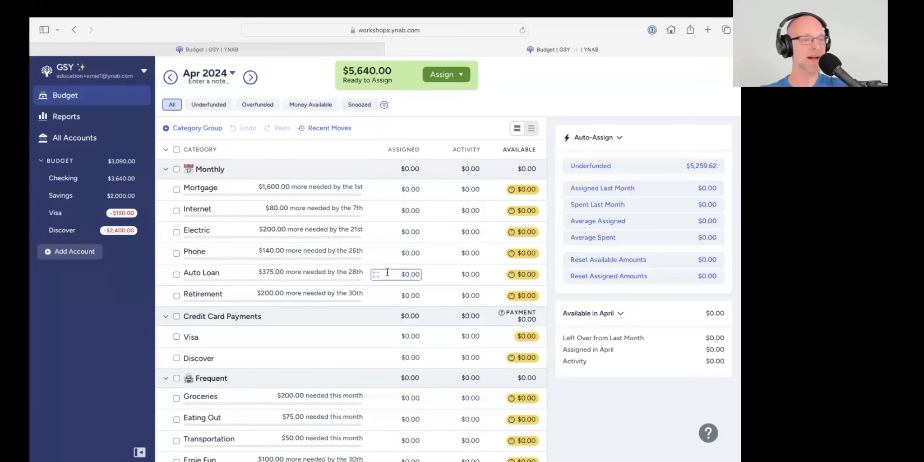
pyautogui.scroll(-4, 387, 277)
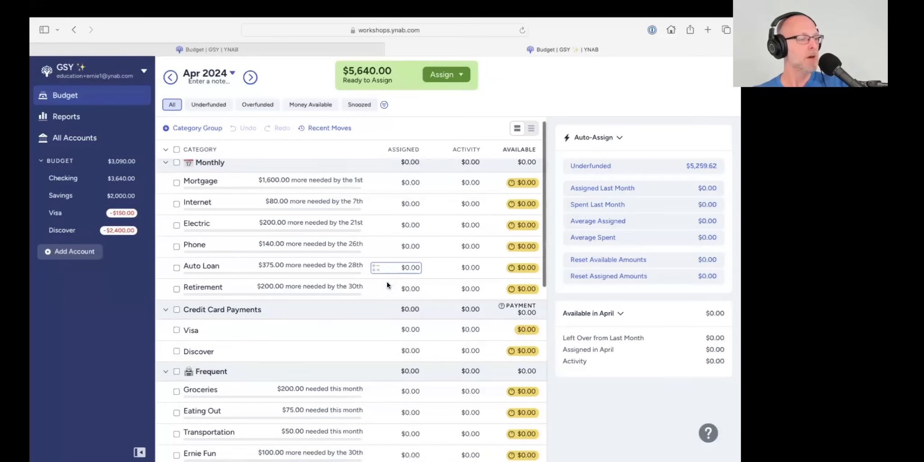
pyautogui.click(176, 281)
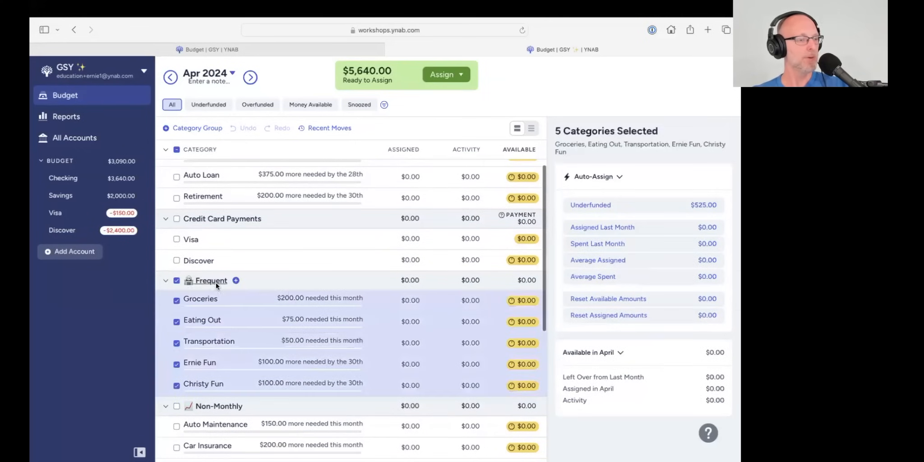
pyautogui.scroll(-1, 178, 270)
pyautogui.click(178, 245)
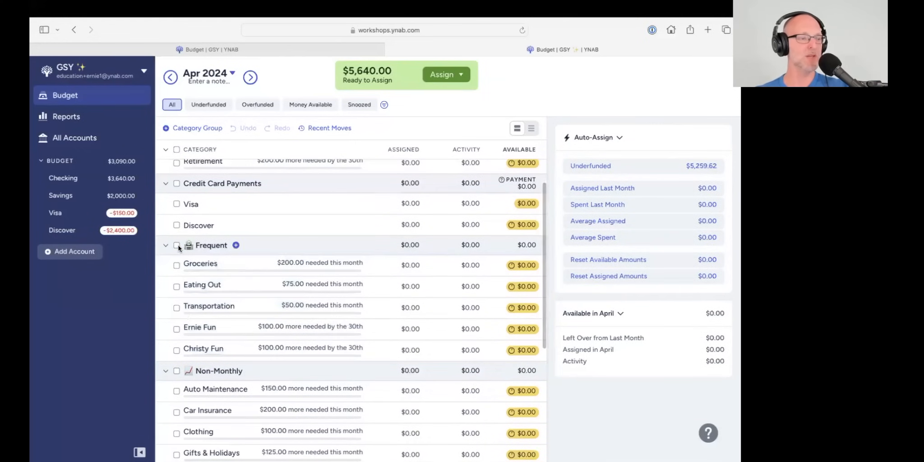
# - Examine the two personal fun-money categories under Frequent together, and clear their selection
pyautogui.click(179, 329)
pyautogui.click(183, 351)
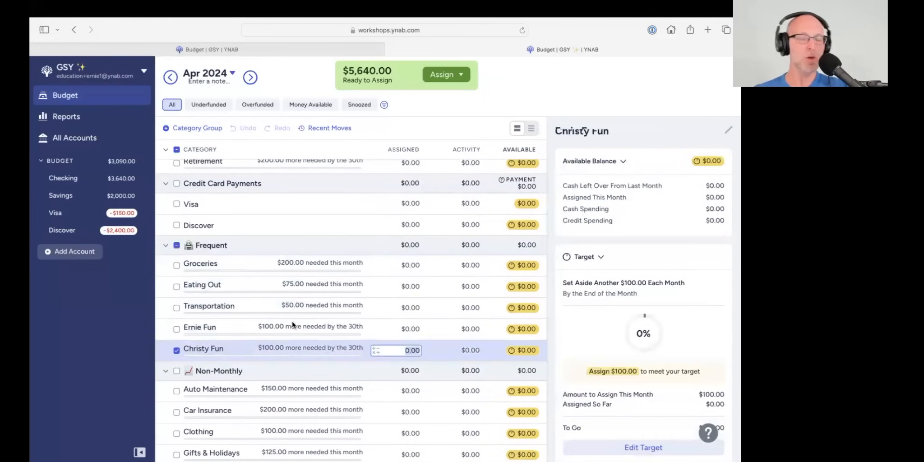
pyautogui.click(176, 330)
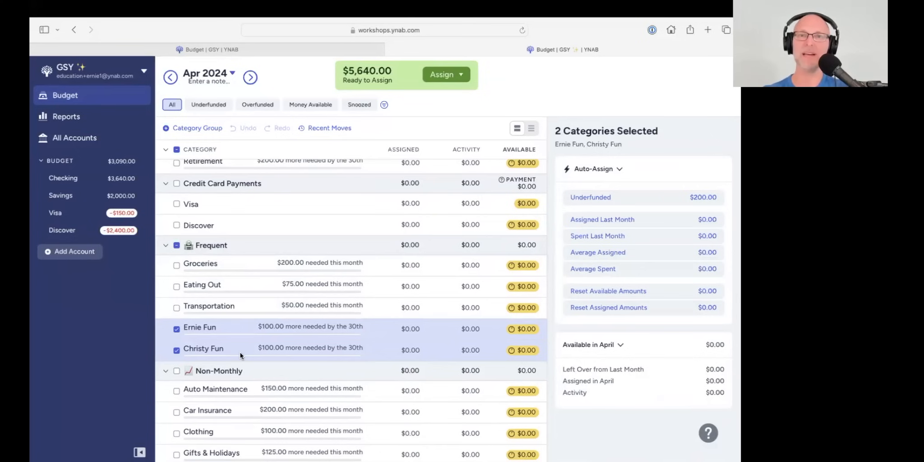
pyautogui.click(177, 328)
pyautogui.click(177, 350)
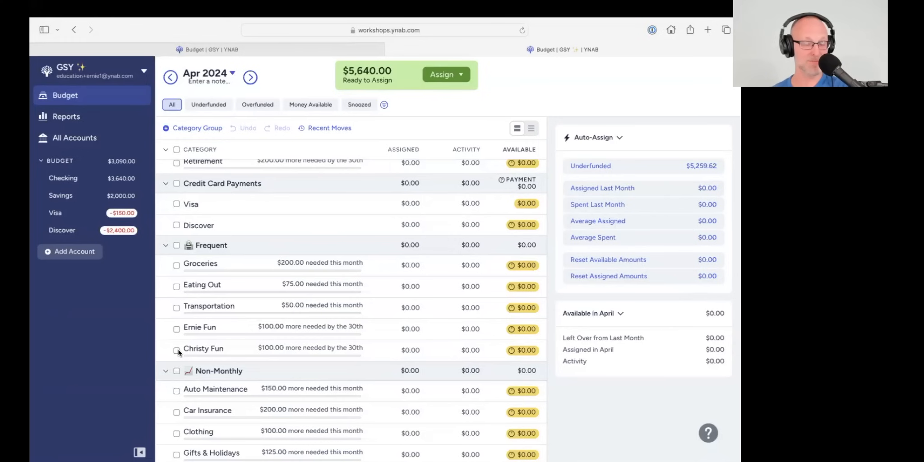
# - Review the targets of the categories in the Non-Monthly group
pyautogui.scroll(-3, 317, 367)
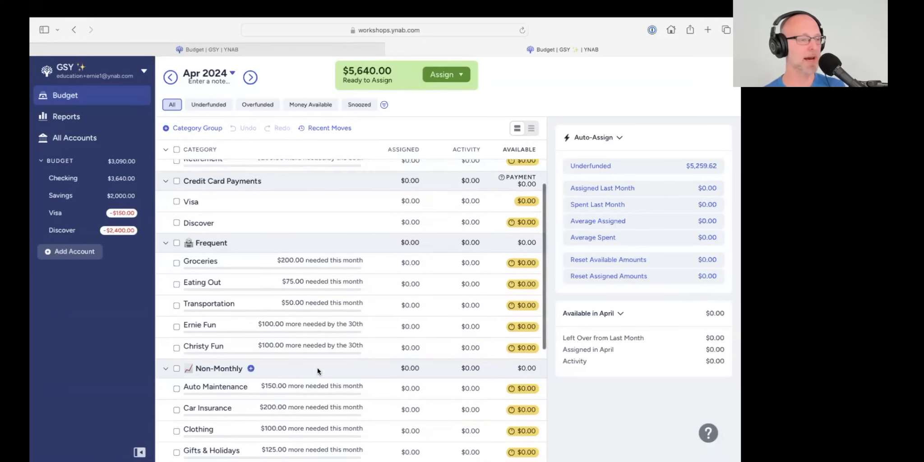
pyautogui.scroll(-5, 305, 370)
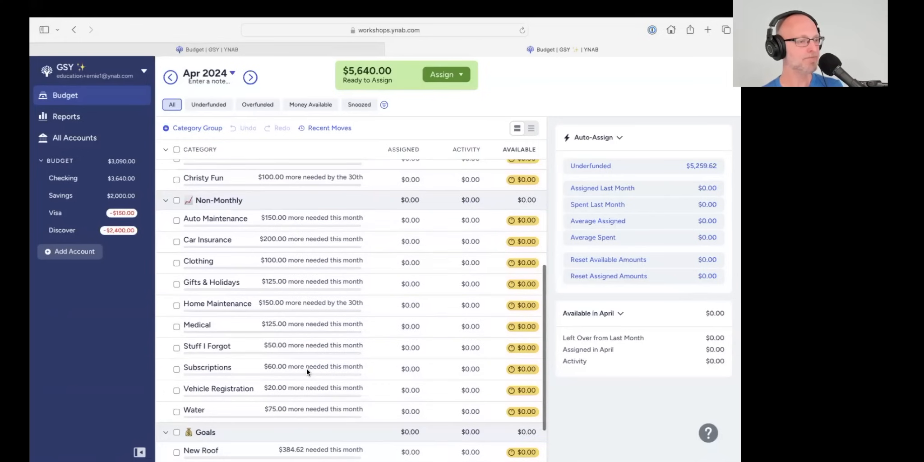
pyautogui.scroll(1, 305, 367)
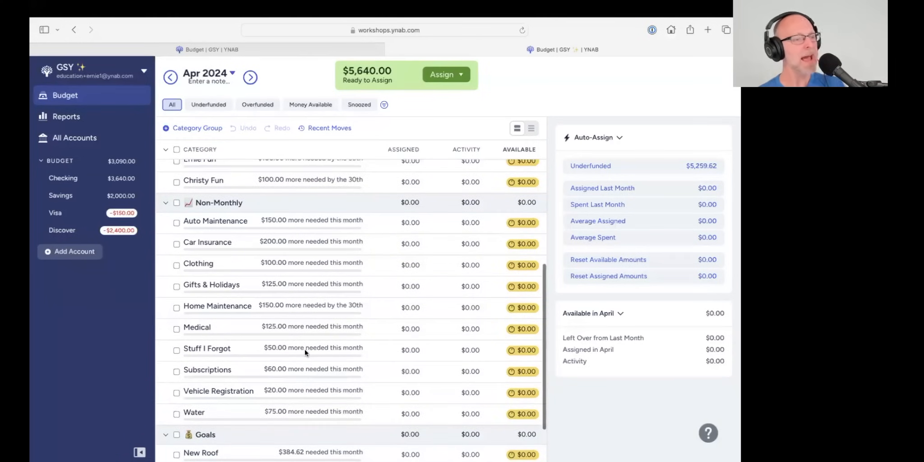
# - Check the Stuff I Forgot target, preview the May 2024 budget and return to April 2024
pyautogui.click(176, 350)
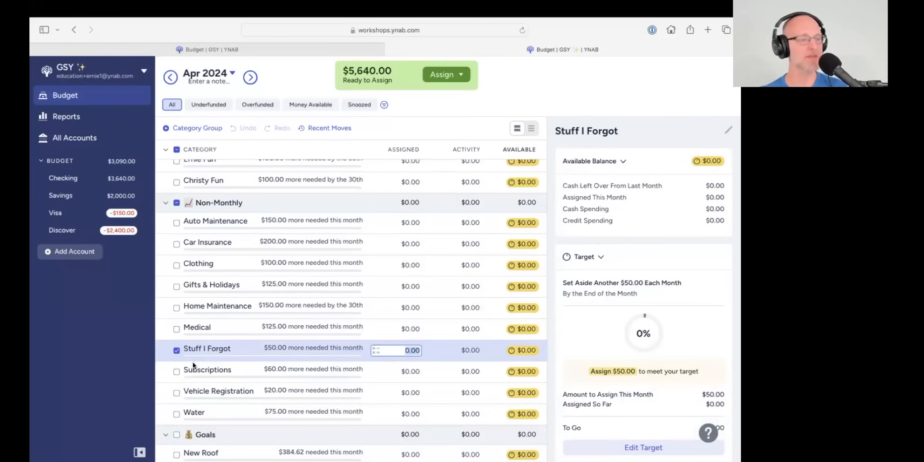
pyautogui.click(177, 350)
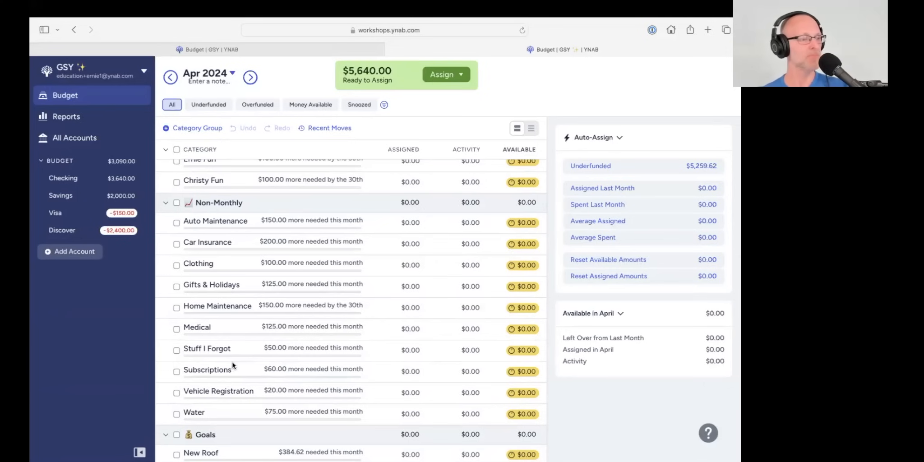
pyautogui.scroll(5, 418, 286)
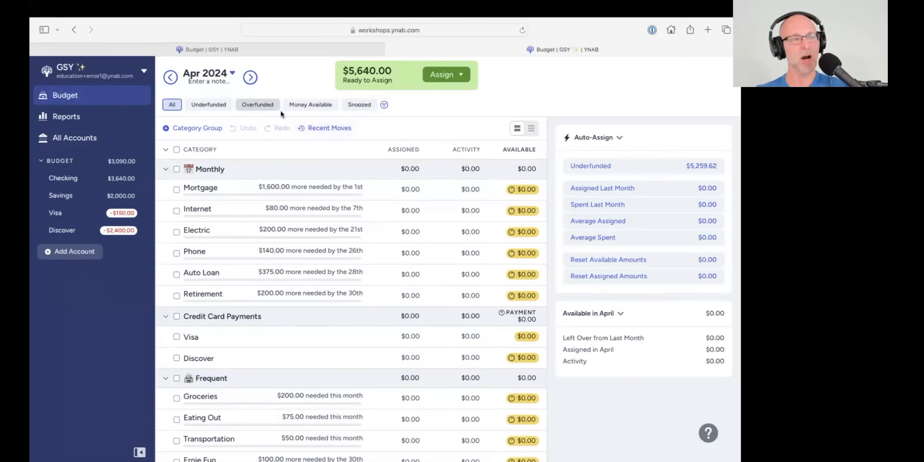
pyautogui.click(251, 78)
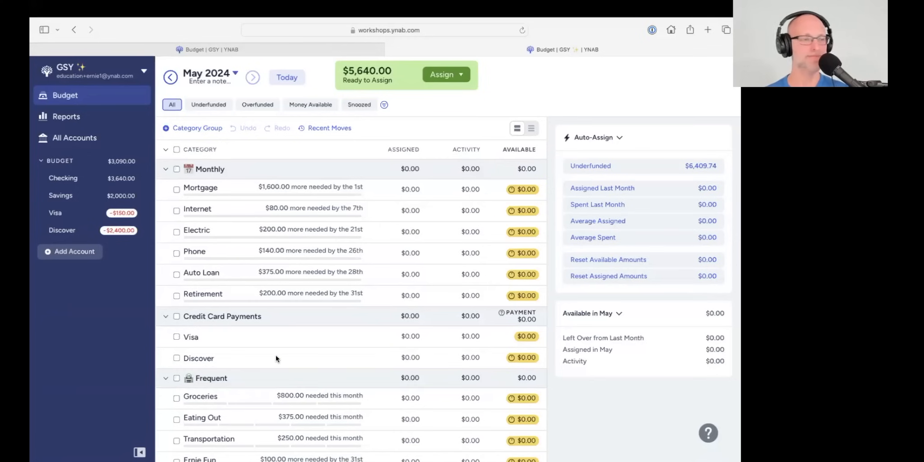
pyautogui.click(290, 80)
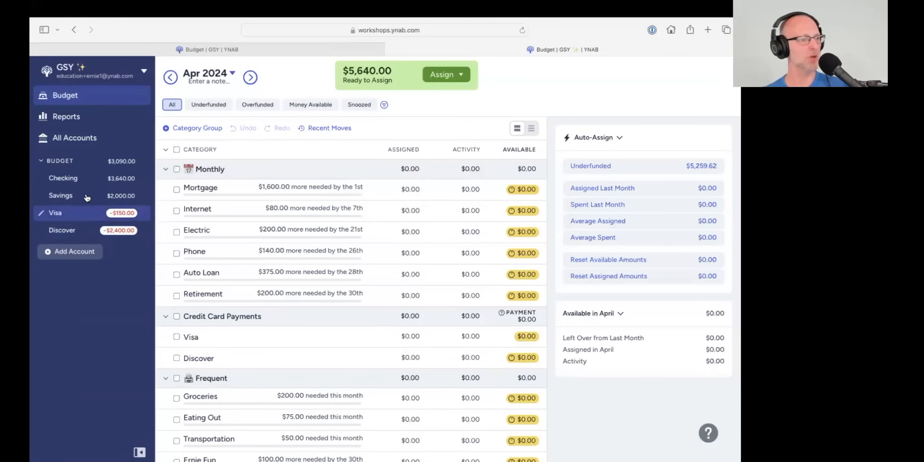
# - Look at the starting balance transactions in the Checking and Savings accounts and return to the budget
pyautogui.click(74, 180)
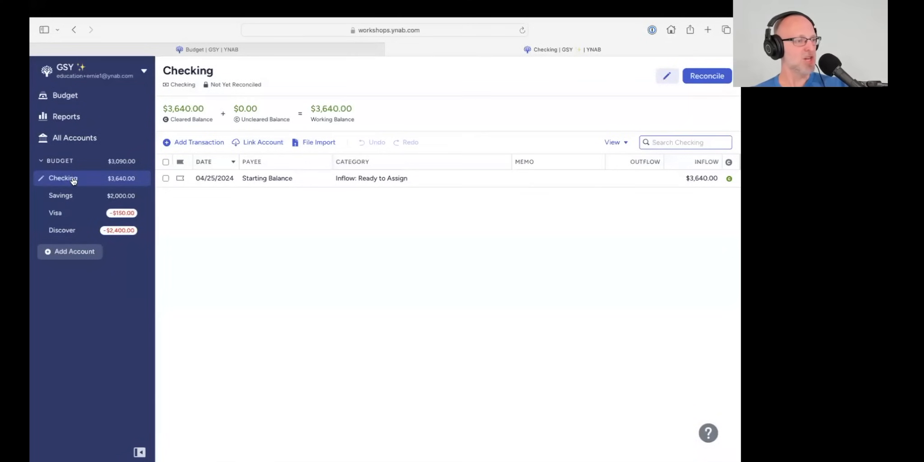
pyautogui.click(67, 198)
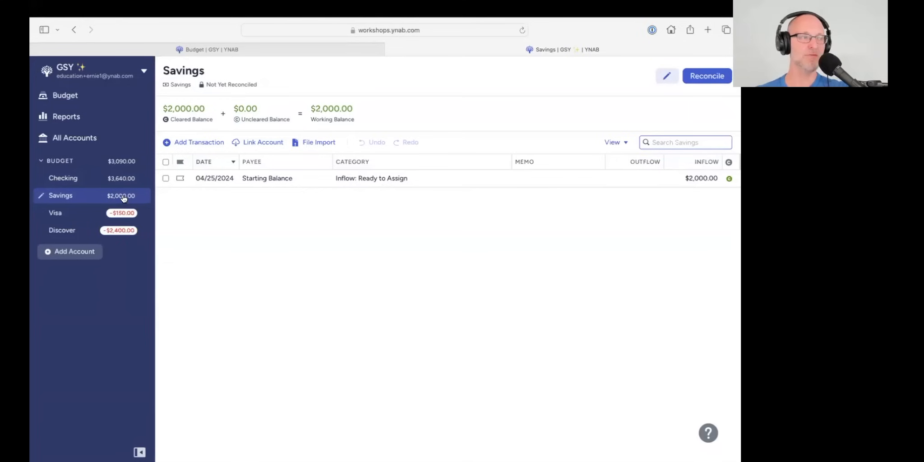
pyautogui.click(75, 100)
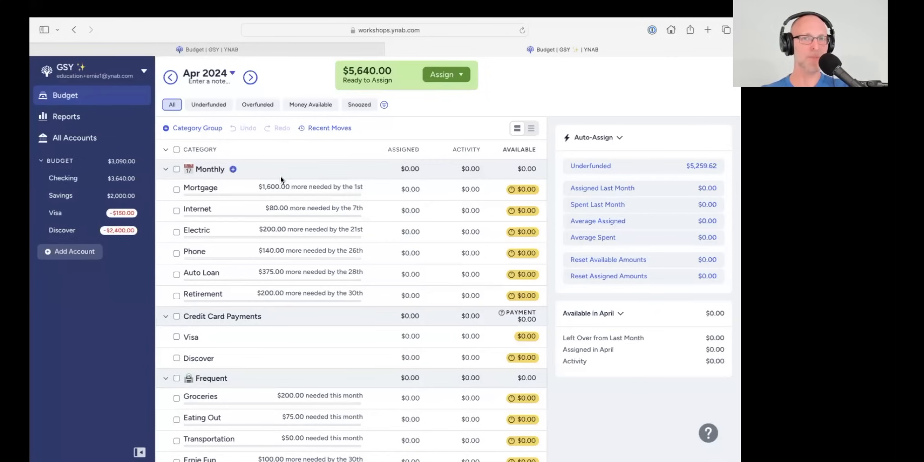
# - Add a category named "Savings - don't touch!" to the Monthly group
pyautogui.click(233, 168)
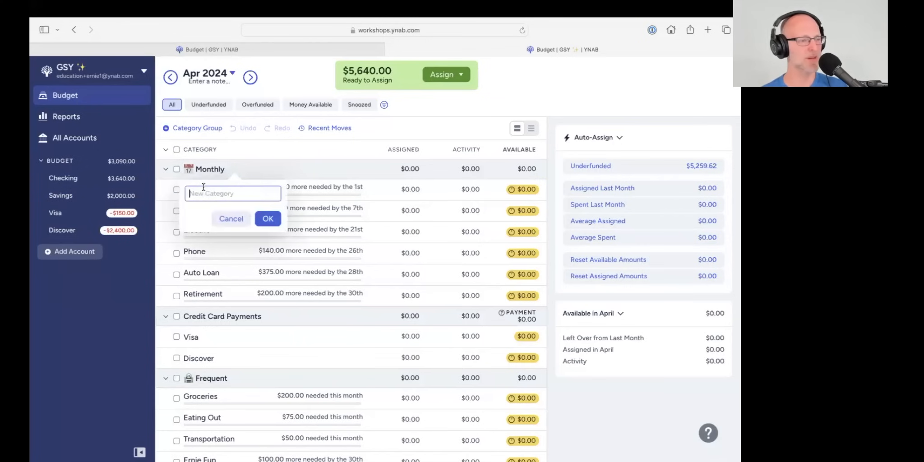
pyautogui.write('Savin')
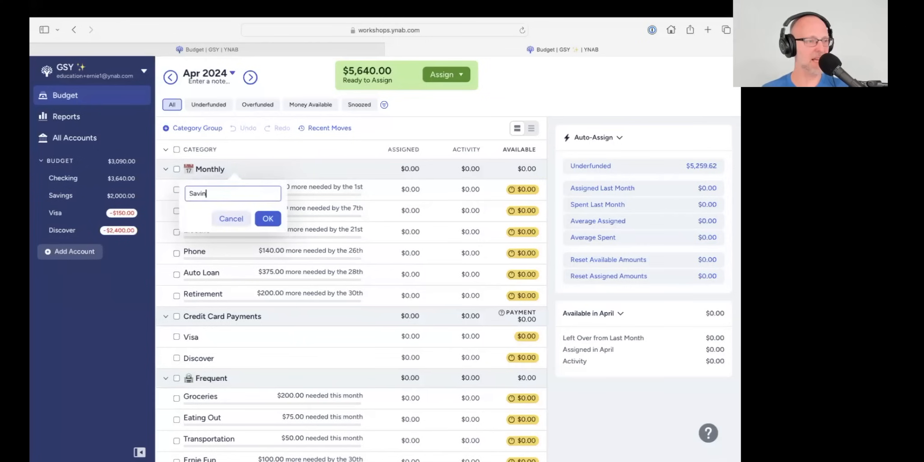
pyautogui.write("gs - don't")
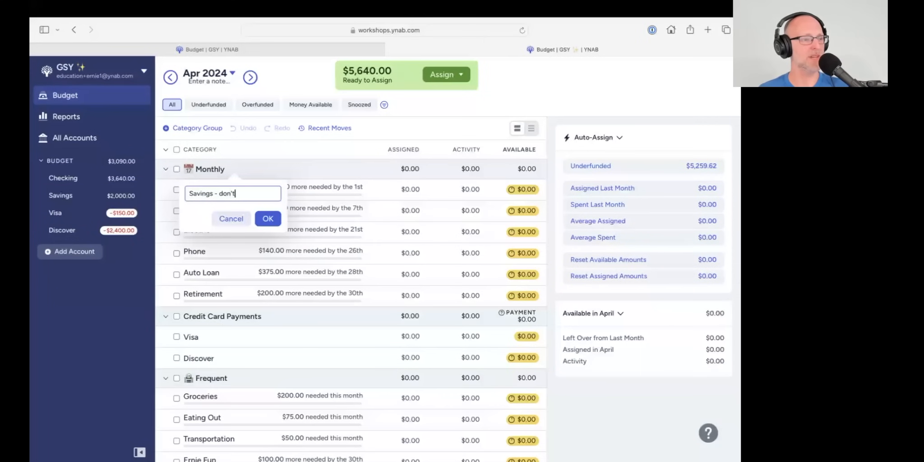
pyautogui.write(' touch!')
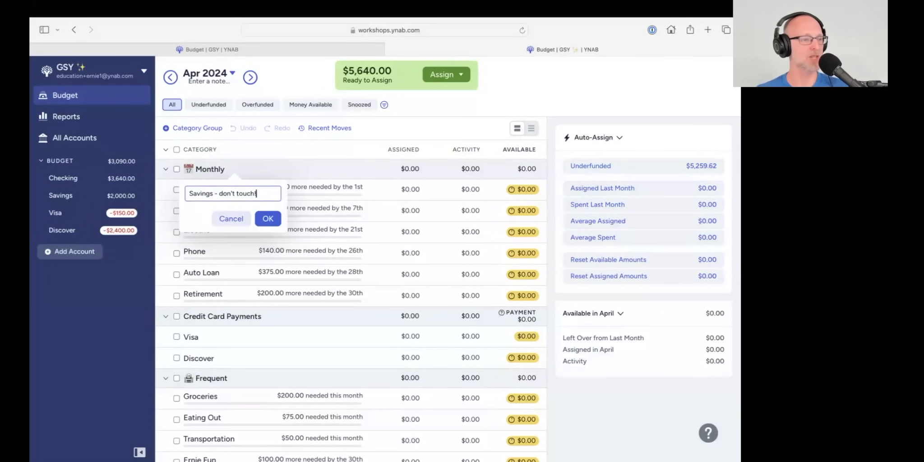
pyautogui.click(268, 218)
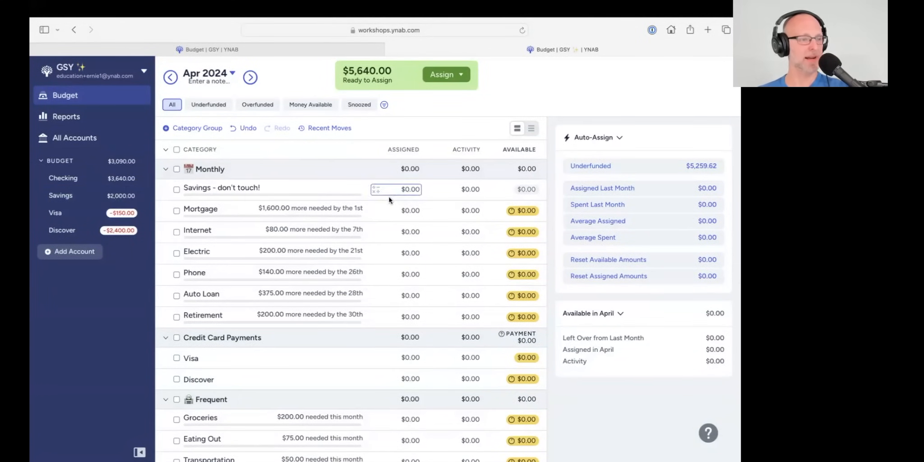
# - Assign $2,000 to the "Savings - don't touch!" category and deselect it
pyautogui.click(405, 188)
pyautogui.write('2000')
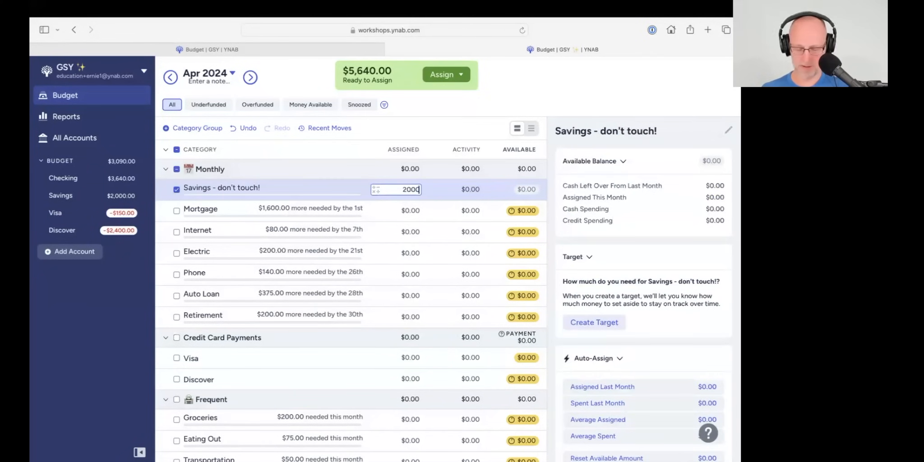
pyautogui.press('Return')
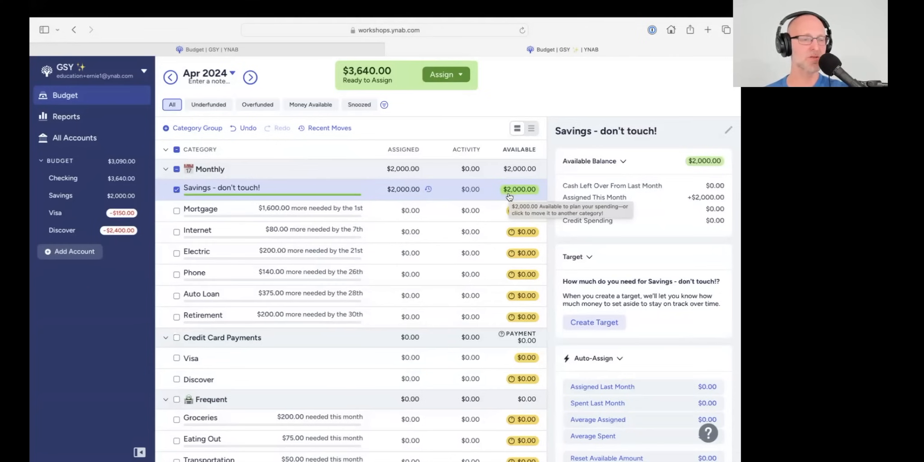
pyautogui.click(176, 189)
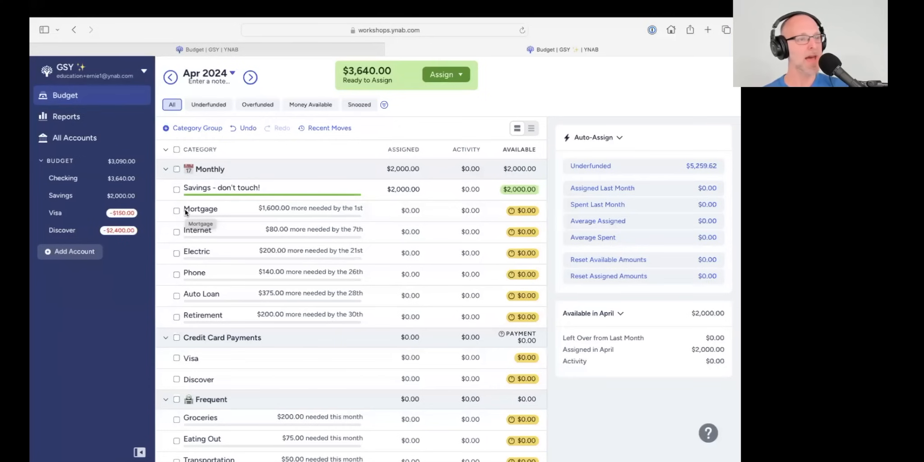
# - Snooze the Mortgage category's target for April 2024
pyautogui.click(404, 211)
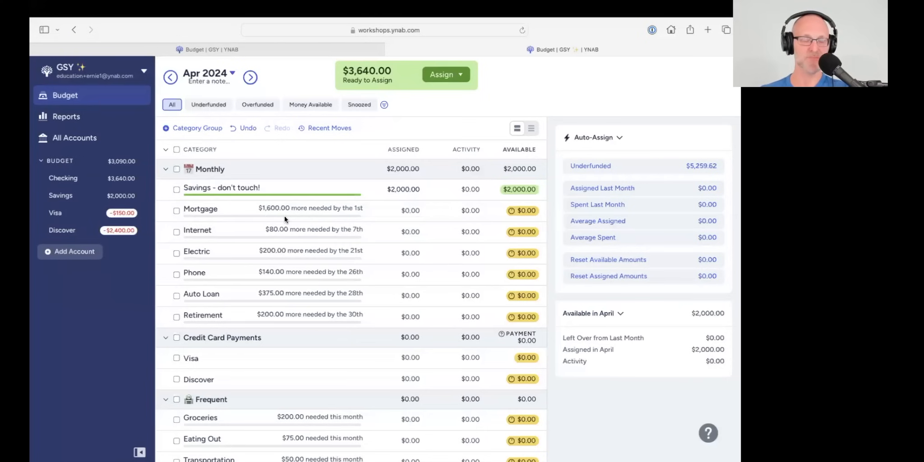
pyautogui.click(176, 211)
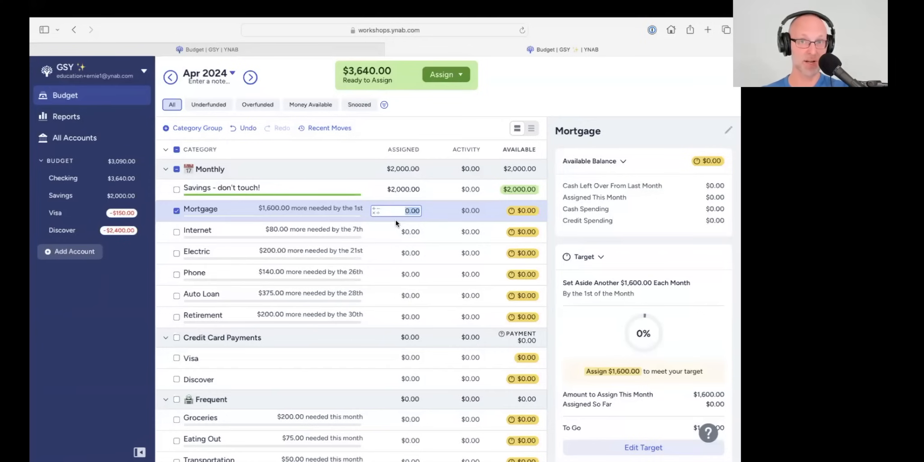
pyautogui.scroll(-2, 612, 279)
pyautogui.scroll(-5, 612, 282)
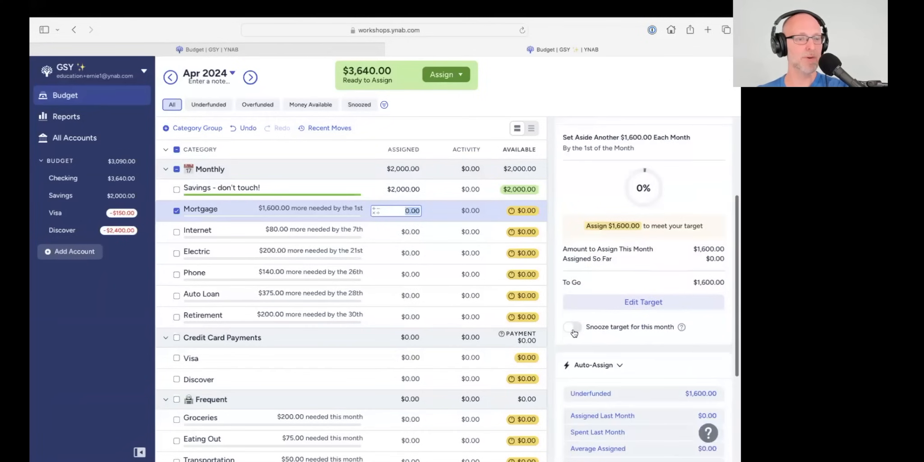
pyautogui.click(572, 328)
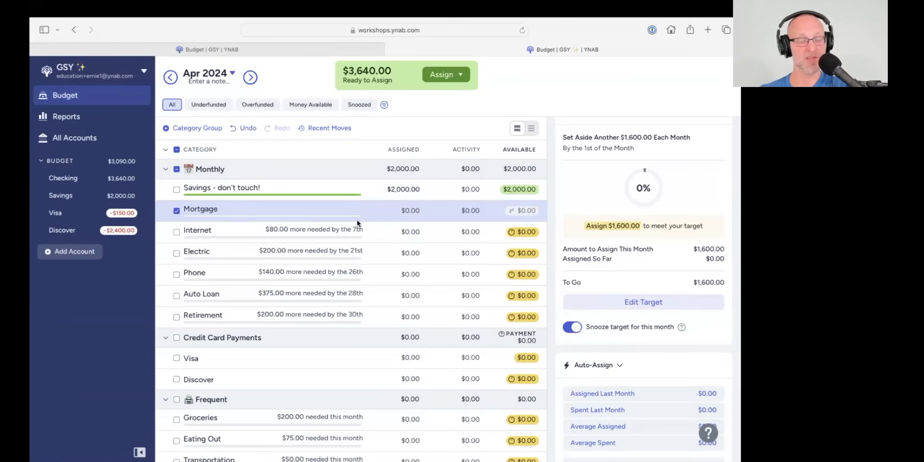
# - Check the Mortgage target in May 2024, return to April and deselect the category
pyautogui.click(250, 77)
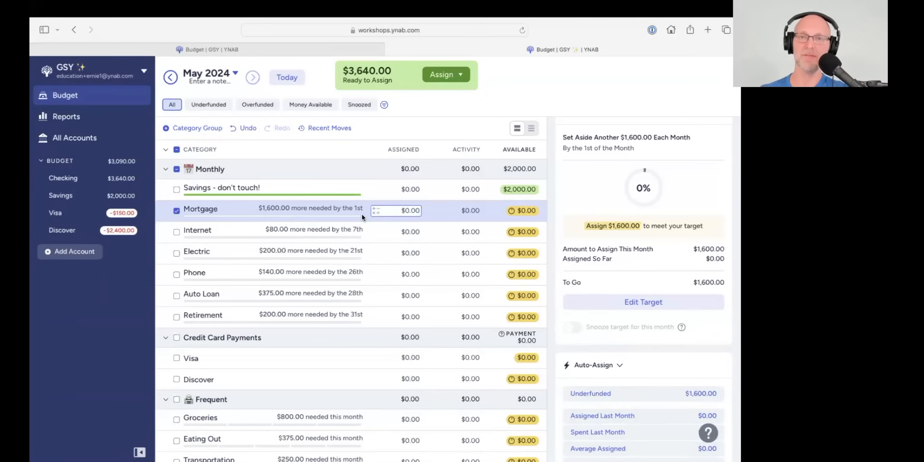
pyautogui.click(296, 78)
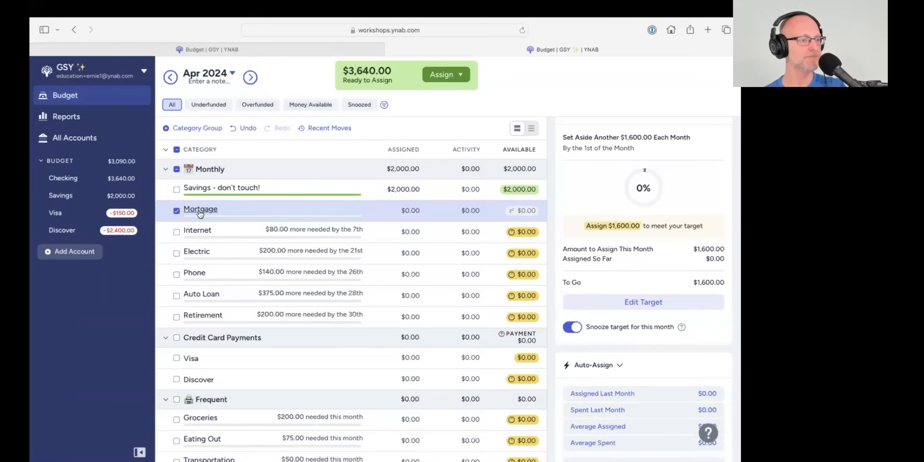
pyautogui.click(178, 210)
# - Snooze the Internet category's target for this month and deselect the category
pyautogui.click(177, 232)
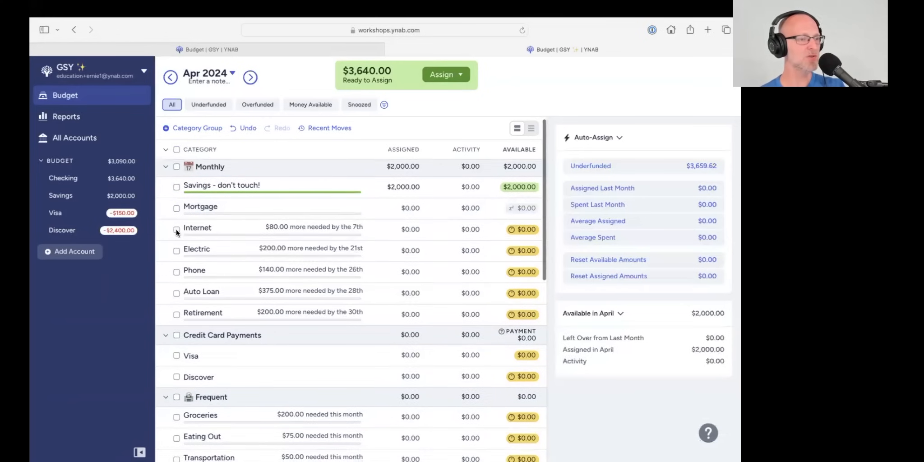
pyautogui.scroll(-1, 601, 339)
pyautogui.scroll(-2, 602, 337)
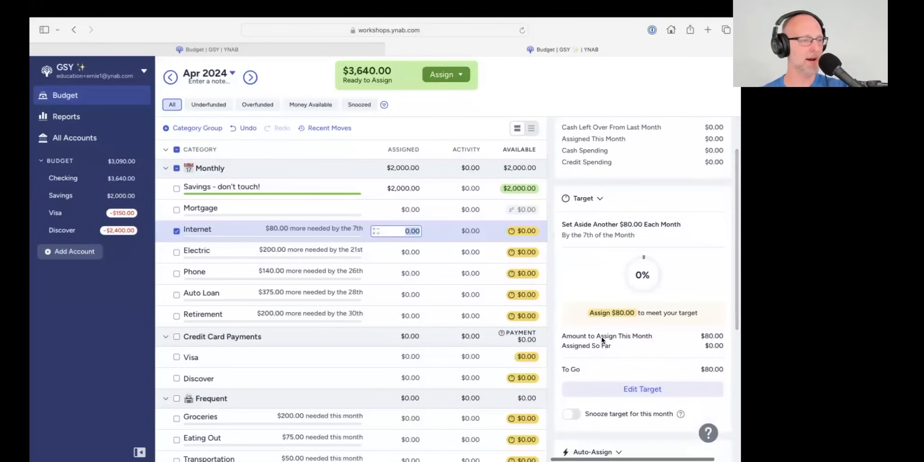
pyautogui.click(577, 419)
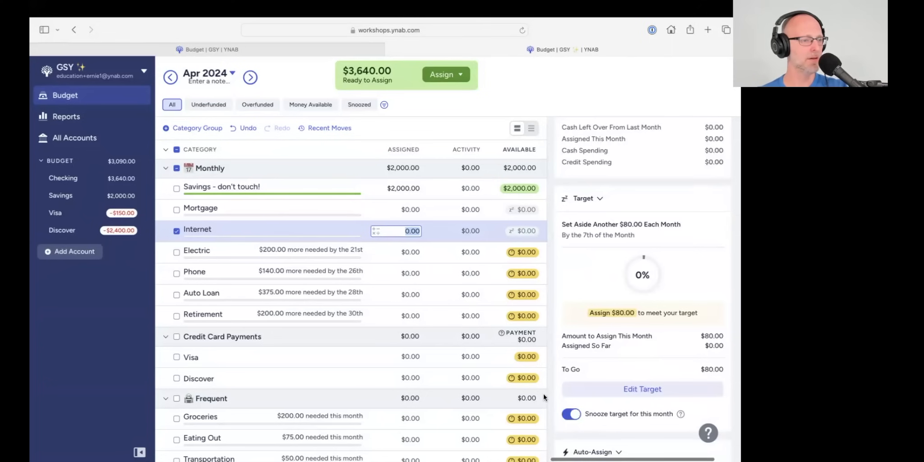
pyautogui.click(174, 232)
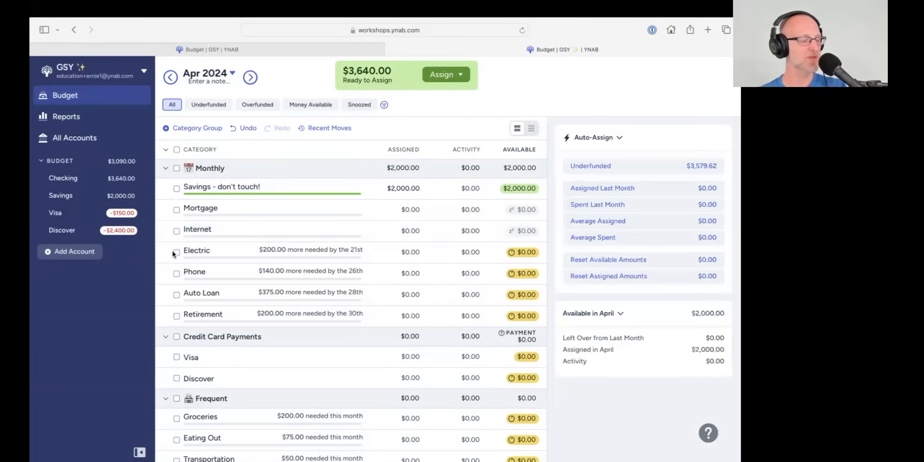
# - Snooze the Electric category's target for this month and deselect the category
pyautogui.click(174, 252)
pyautogui.scroll(-2, 573, 406)
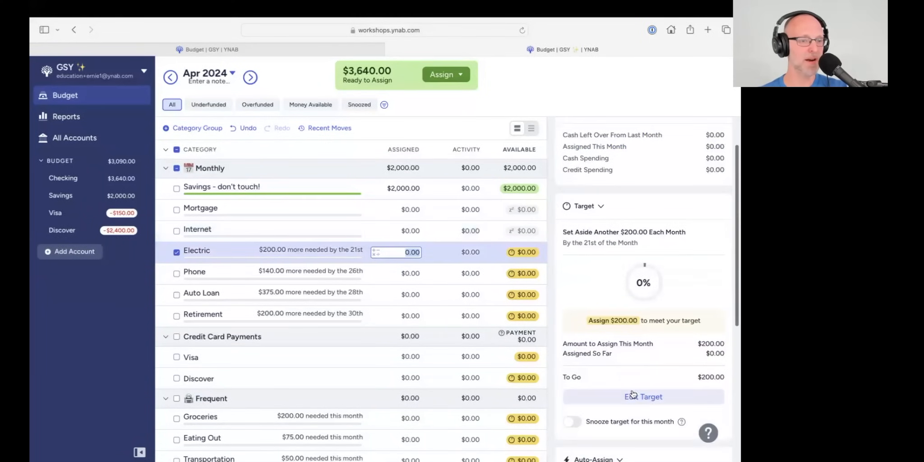
pyautogui.click(572, 423)
pyautogui.click(175, 252)
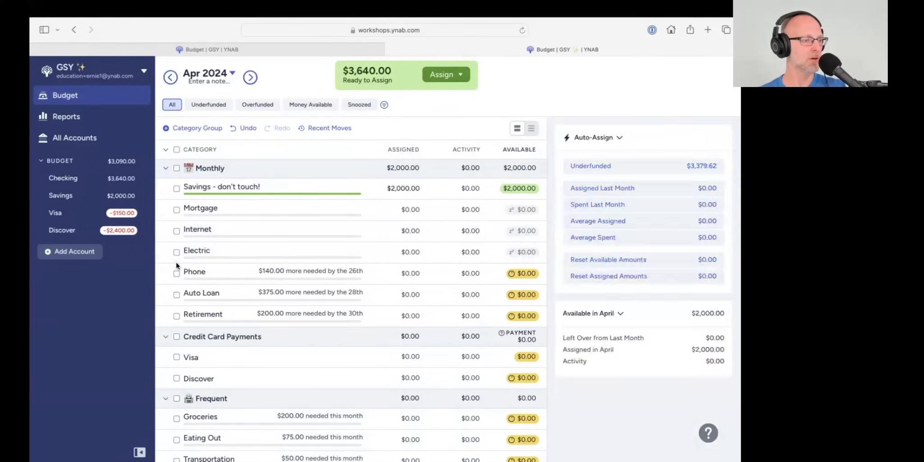
# - Assign $140 to the Phone category and deselect it
pyautogui.click(175, 272)
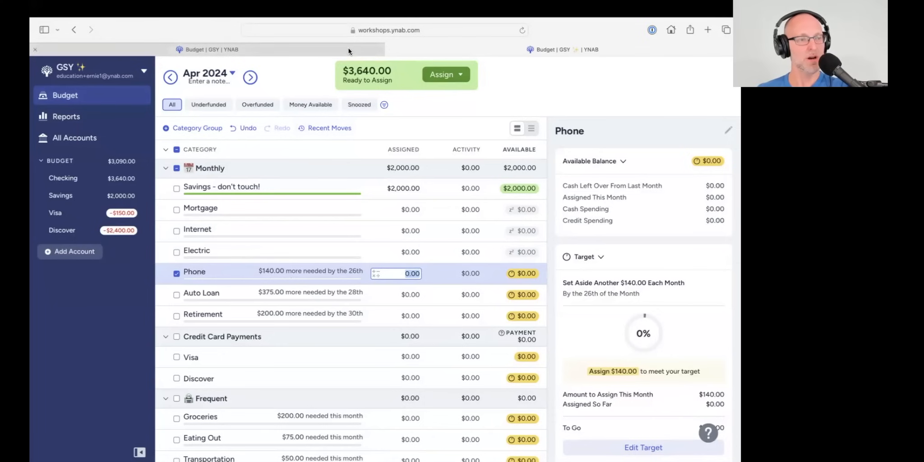
pyautogui.write('140')
pyautogui.press('Return')
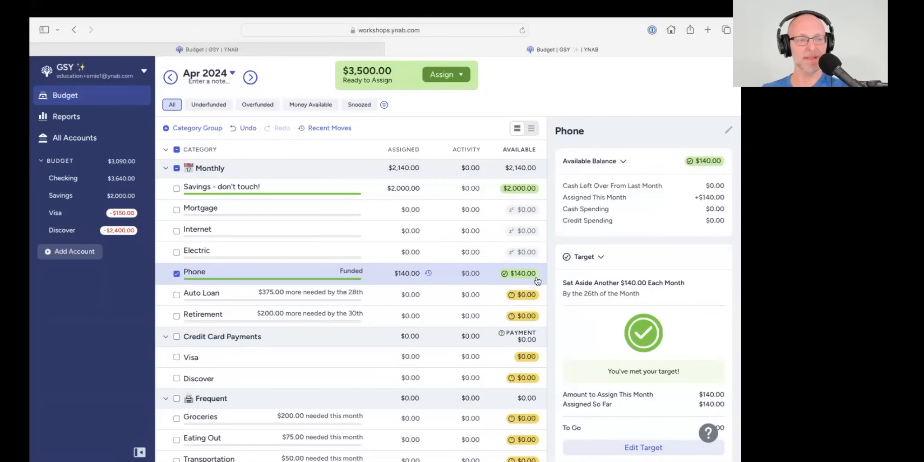
pyautogui.moveTo(514, 282)
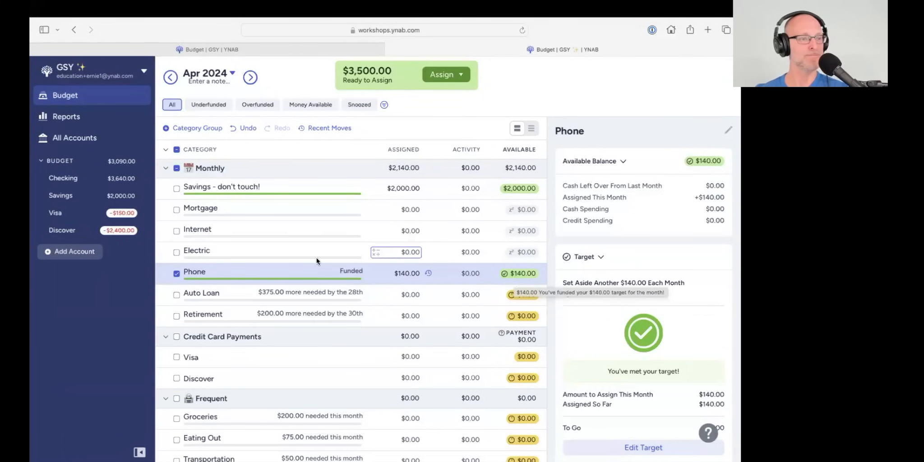
pyautogui.click(175, 274)
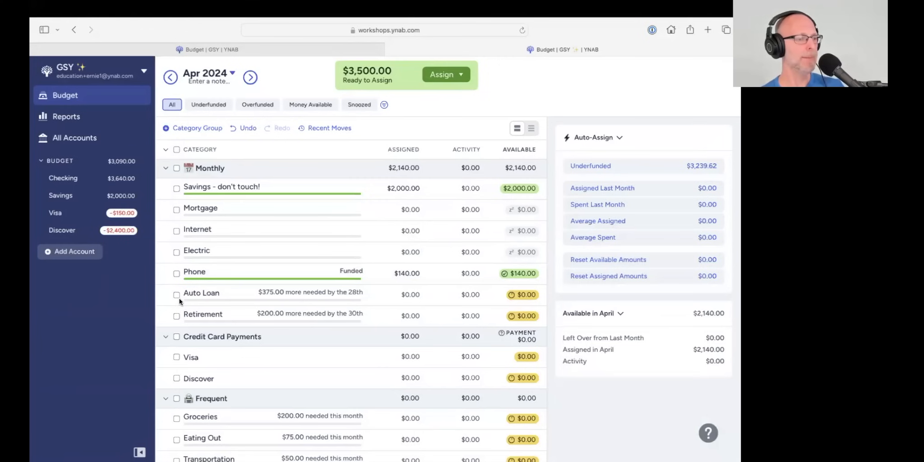
# - Auto-assign the underfunded amount to Auto Loan and Retirement together, and clear their selection
pyautogui.click(177, 295)
pyautogui.click(177, 317)
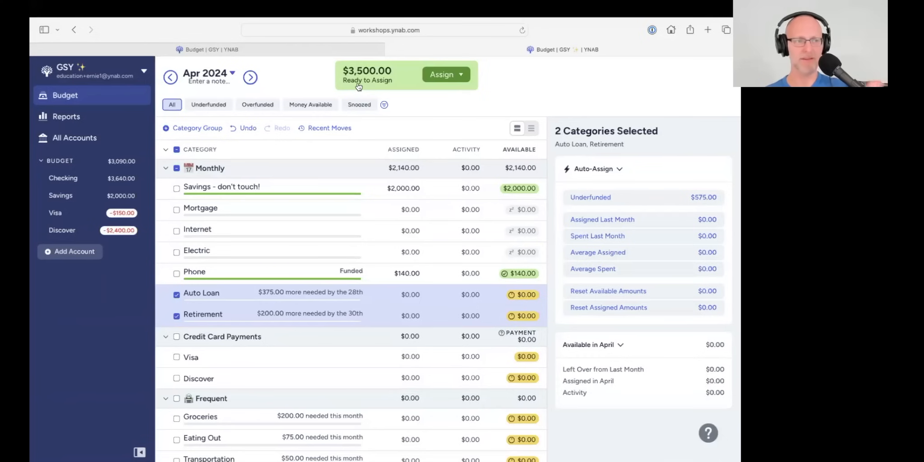
pyautogui.click(642, 201)
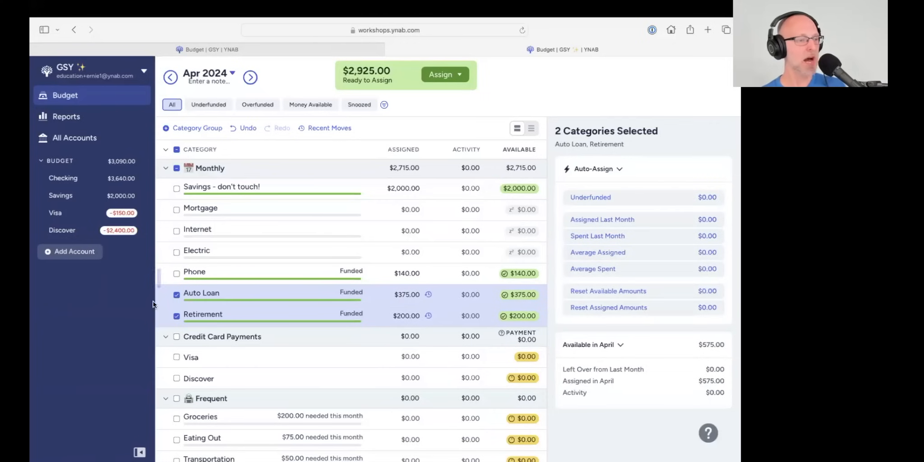
pyautogui.click(176, 295)
pyautogui.click(174, 319)
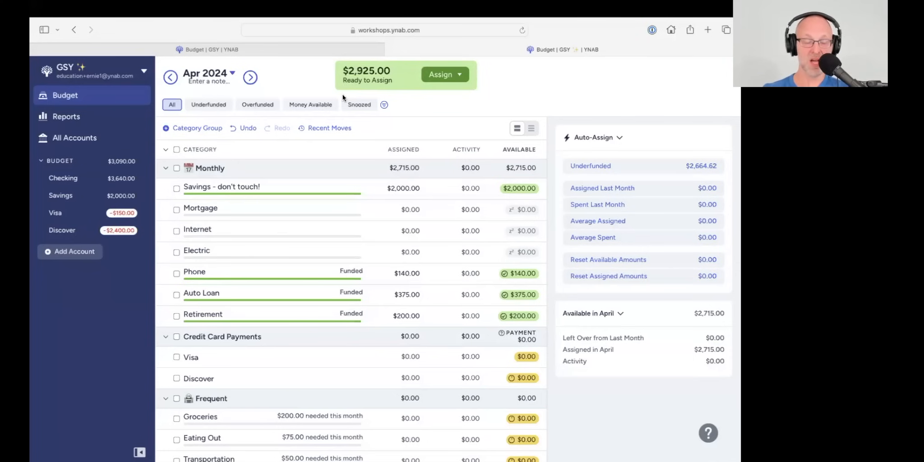
# - Assign $1,600 to the Mortgage category in May 2024 and deselect the category
pyautogui.click(250, 77)
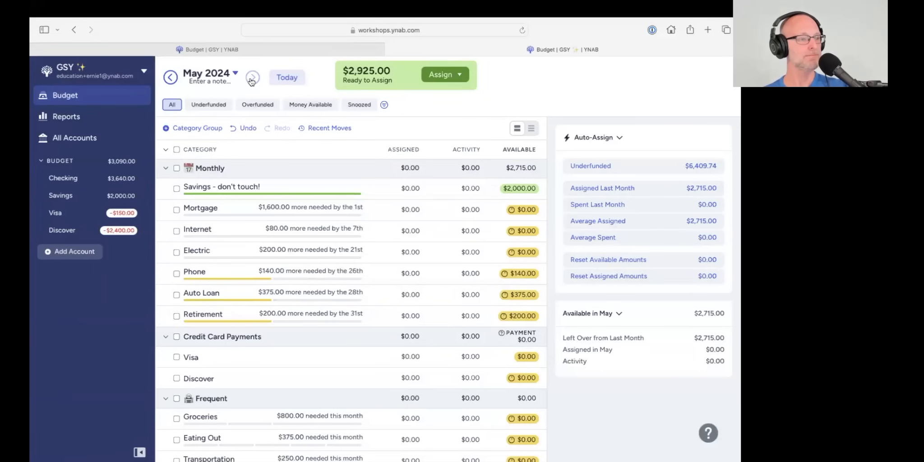
pyautogui.click(175, 210)
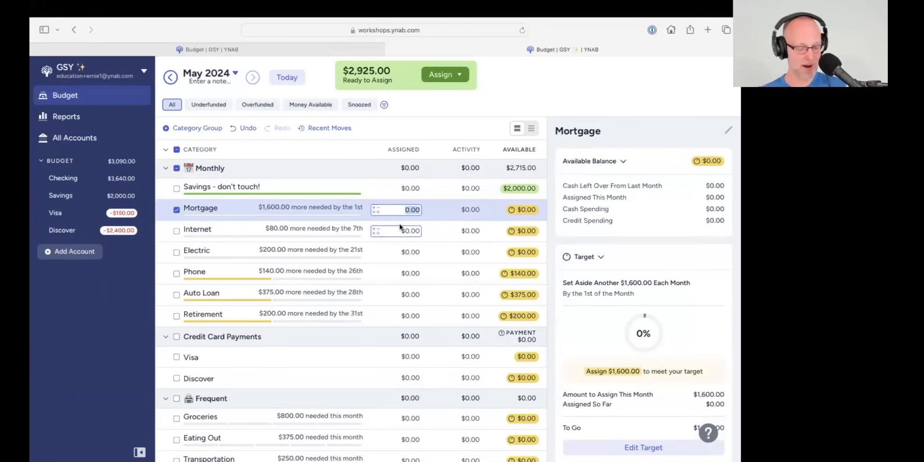
pyautogui.write('1600')
pyautogui.press('Return')
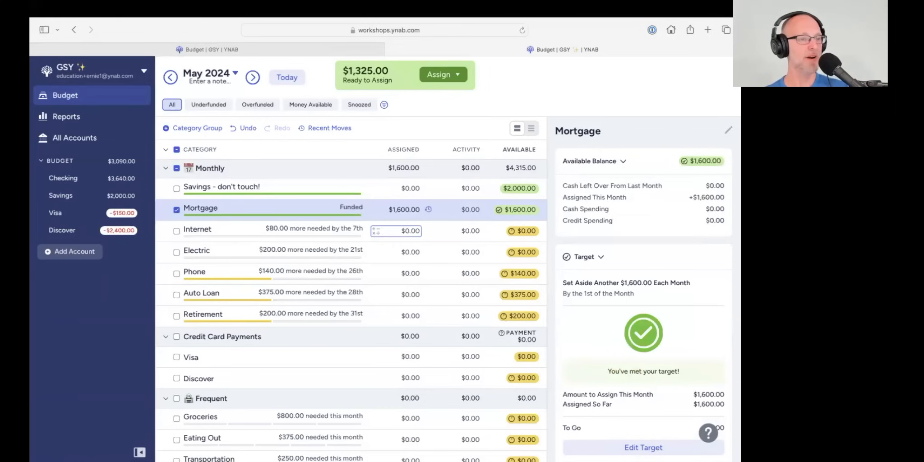
pyautogui.click(176, 210)
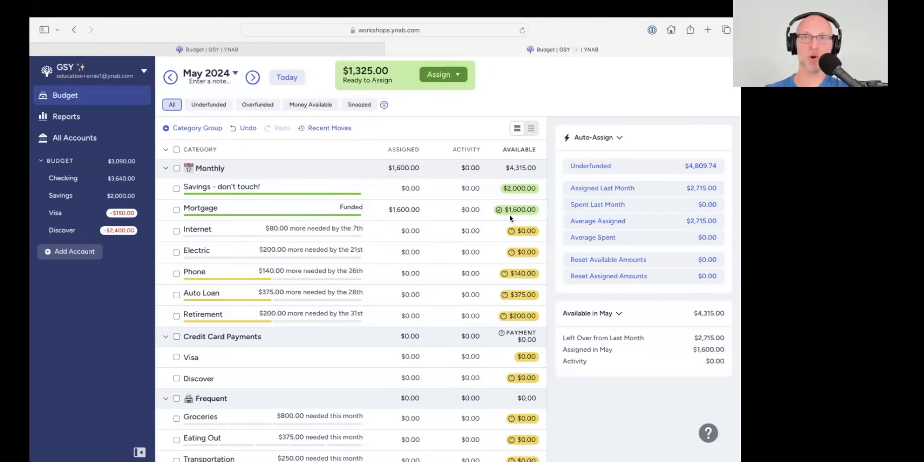
# - Compare the Mortgage category's details between April and May 2024, and return to the April budget
pyautogui.click(287, 78)
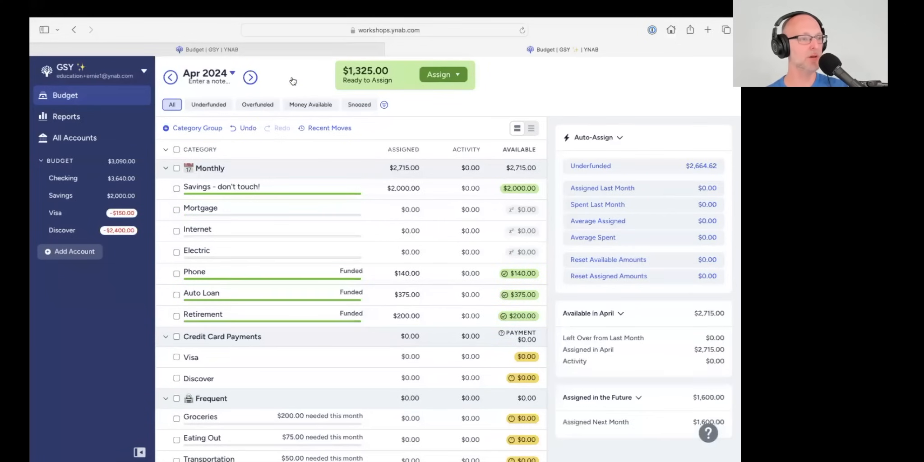
pyautogui.click(176, 210)
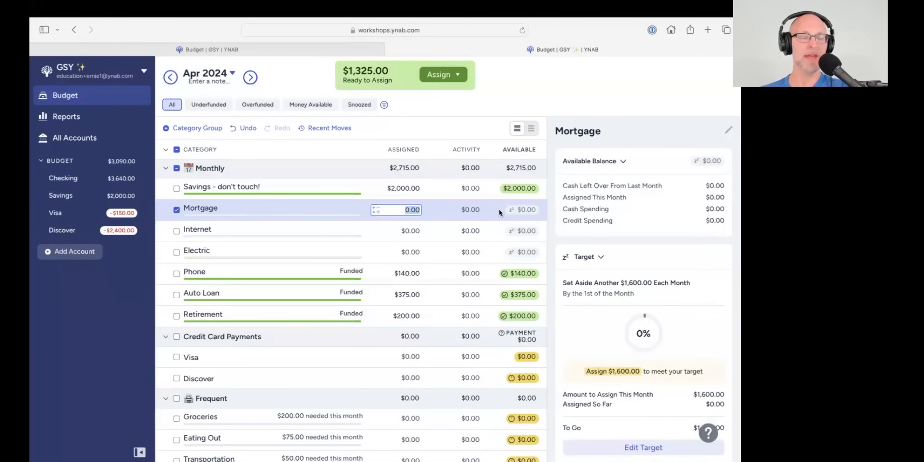
pyautogui.click(257, 76)
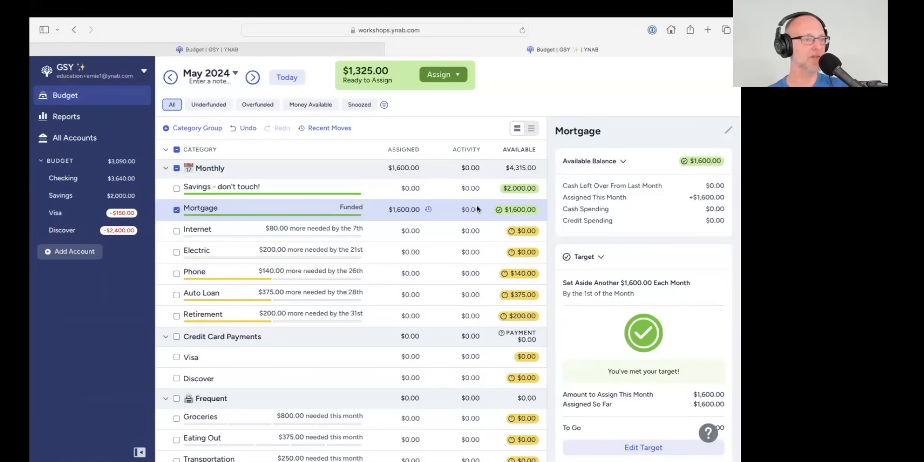
pyautogui.click(176, 210)
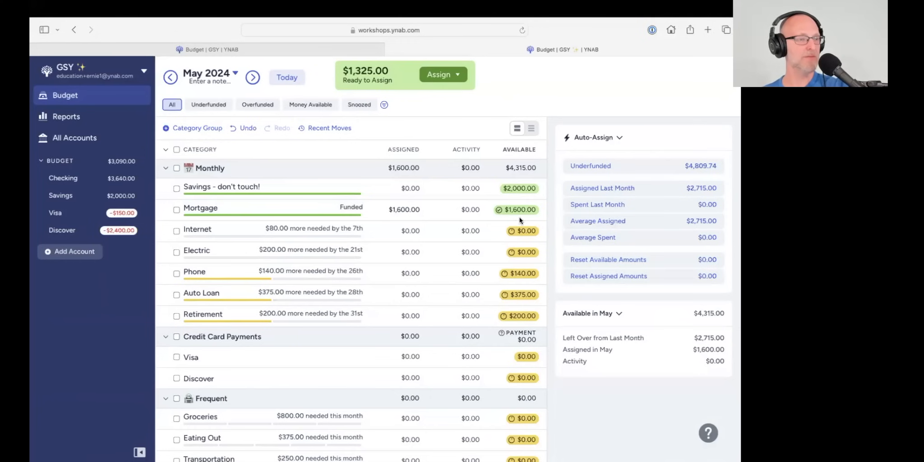
pyautogui.click(290, 77)
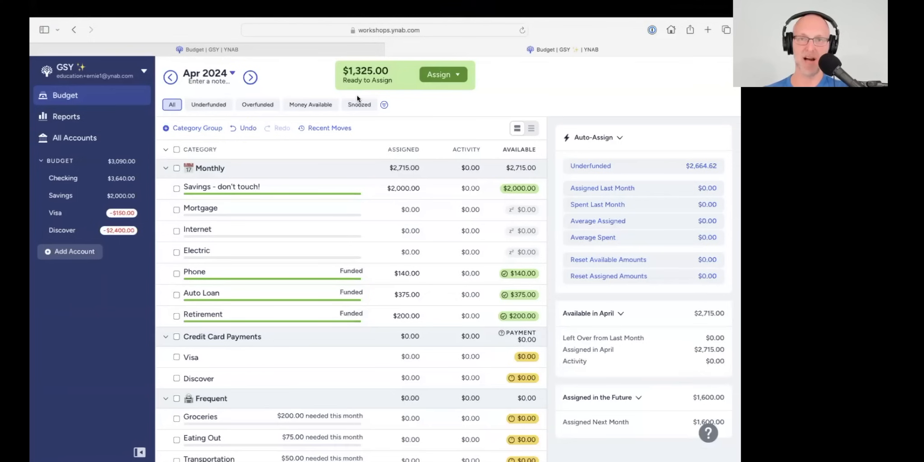
# - Assign $150 to the Visa credit card payment category in April and deselect it
pyautogui.scroll(-5, 387, 203)
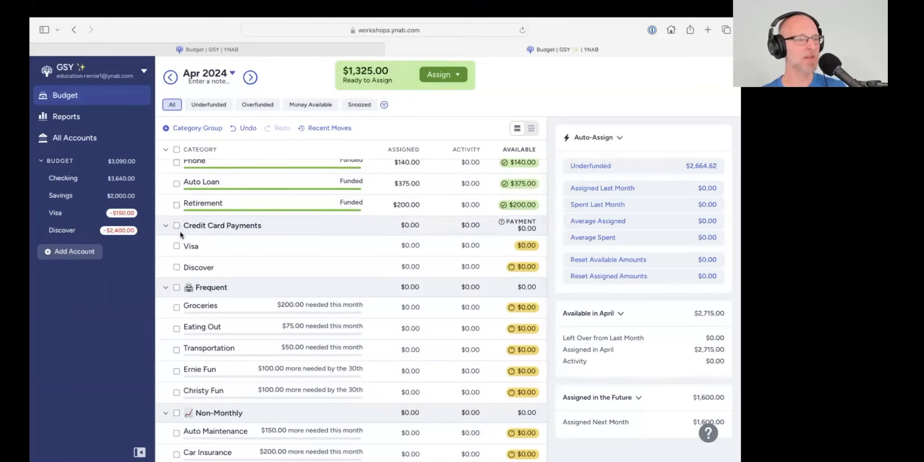
pyautogui.click(179, 244)
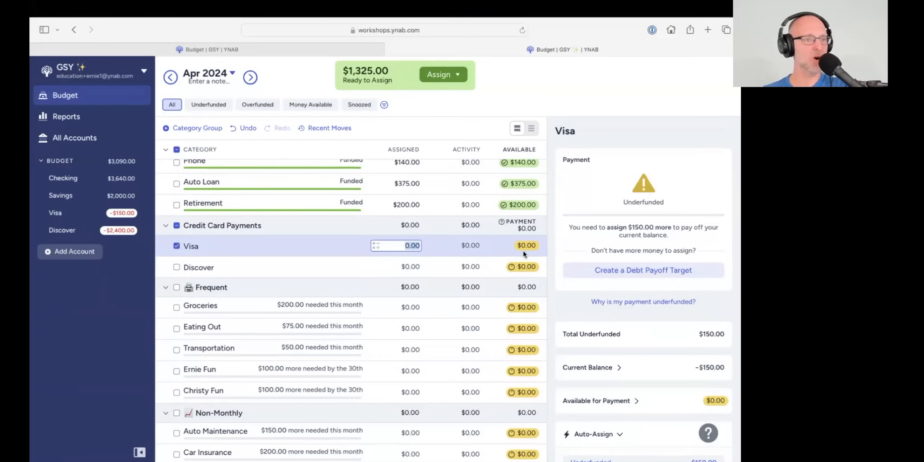
pyautogui.write('1')
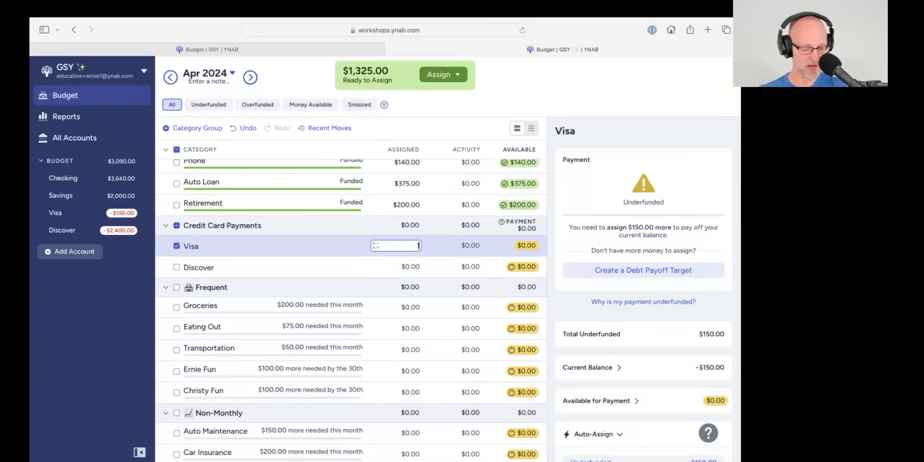
pyautogui.write('50')
pyautogui.press('Return')
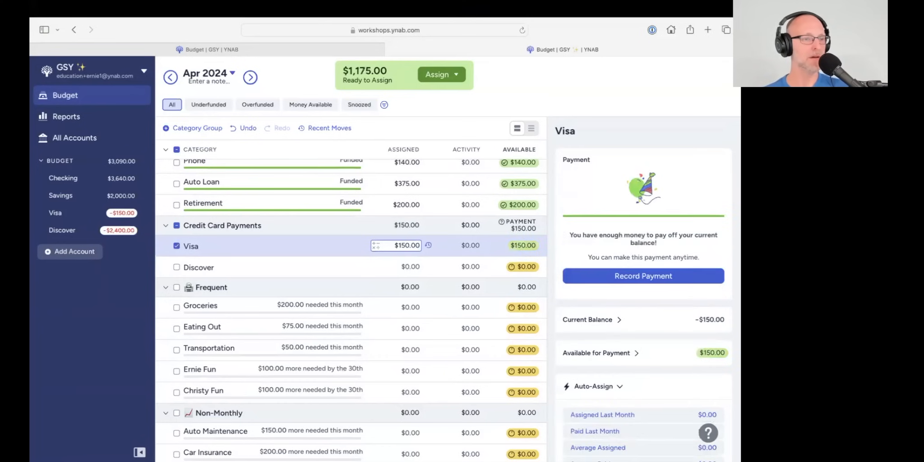
pyautogui.click(176, 246)
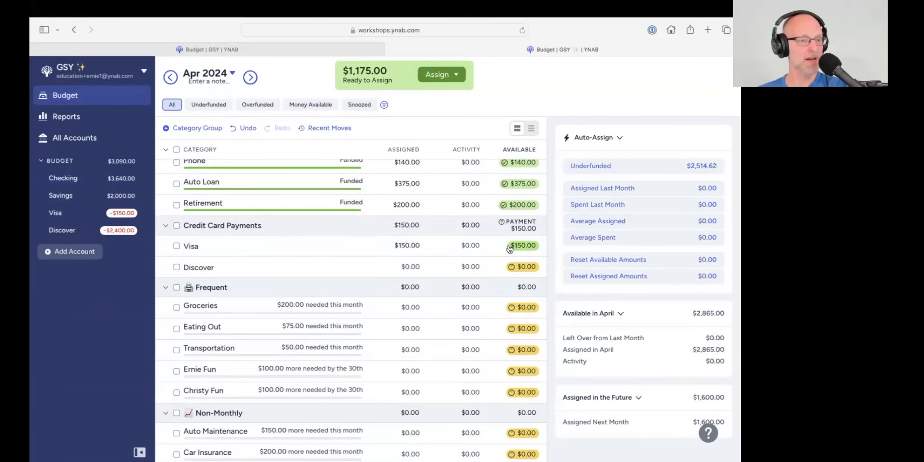
pyautogui.moveTo(535, 253)
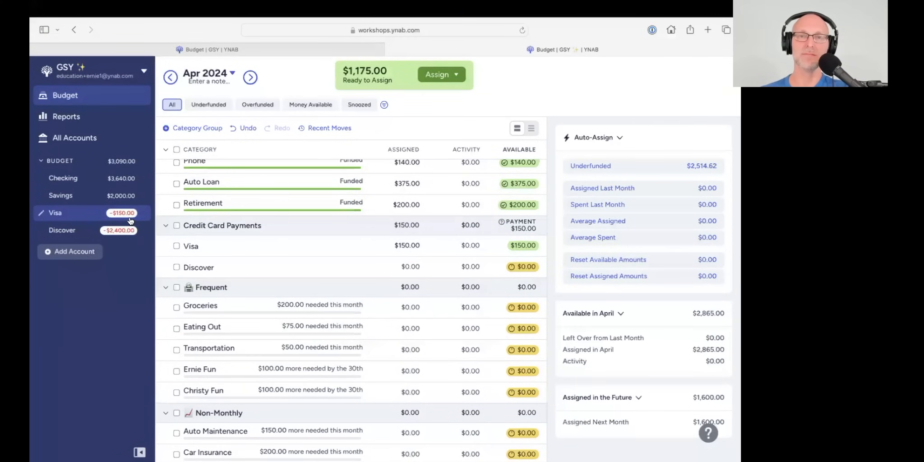
# - Assign $300 to the Discover credit card payment category and deselect it
pyautogui.click(186, 270)
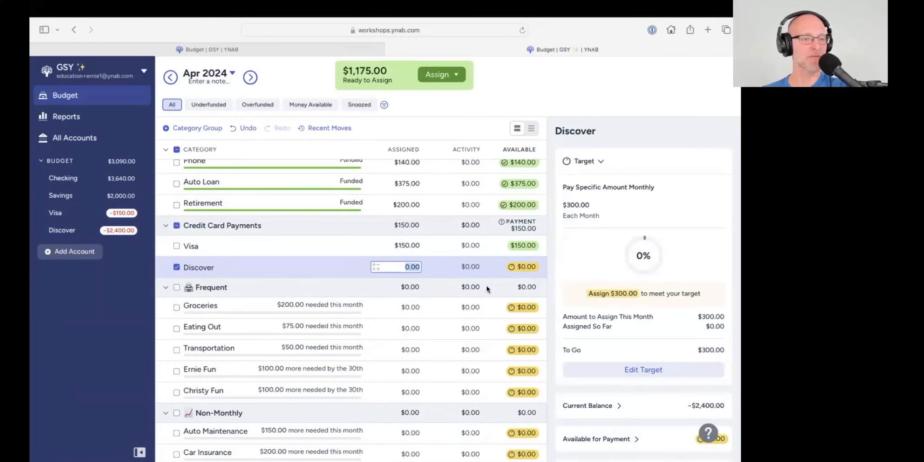
pyautogui.write('300')
pyautogui.press('Return')
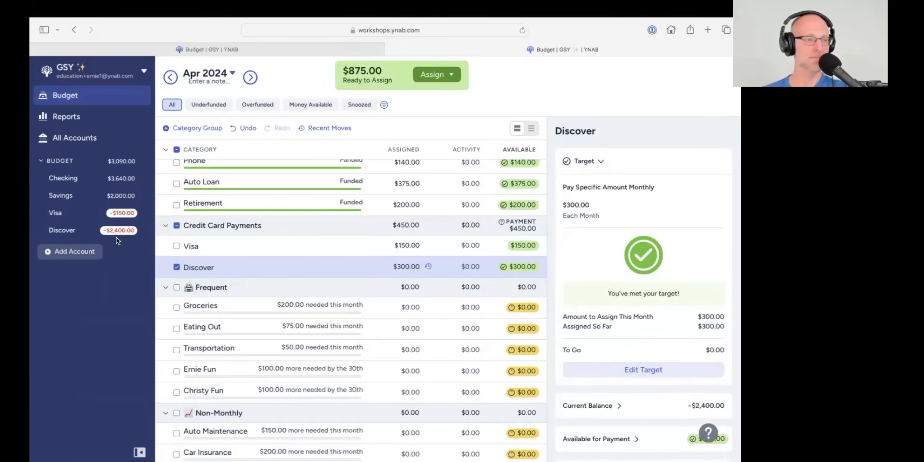
pyautogui.click(174, 267)
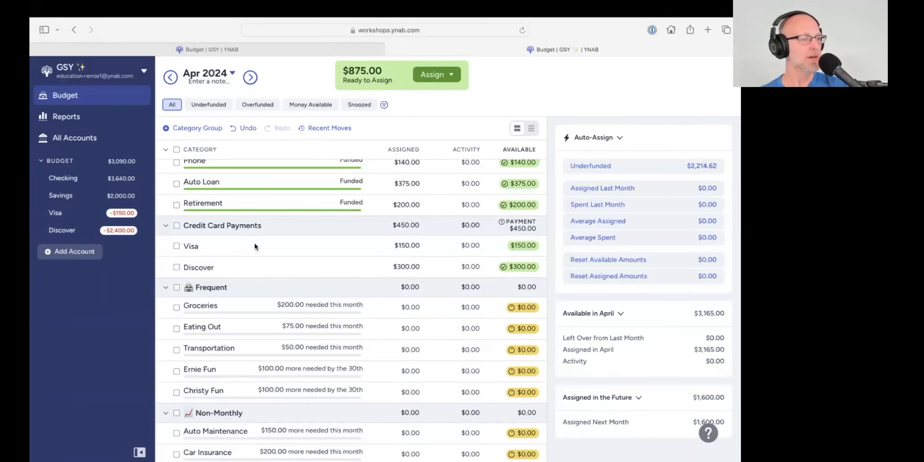
# - Auto-assign the underfunded amount to all categories in the Frequent group and clear the selection
pyautogui.scroll(-4, 253, 246)
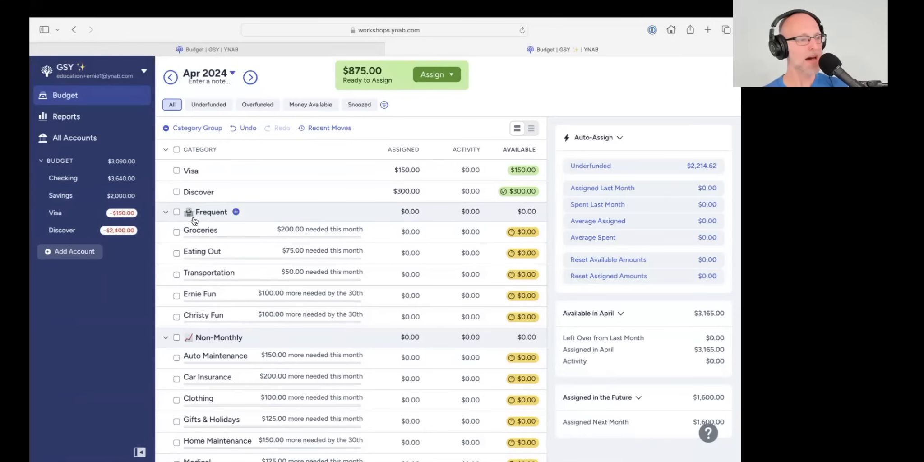
pyautogui.click(177, 212)
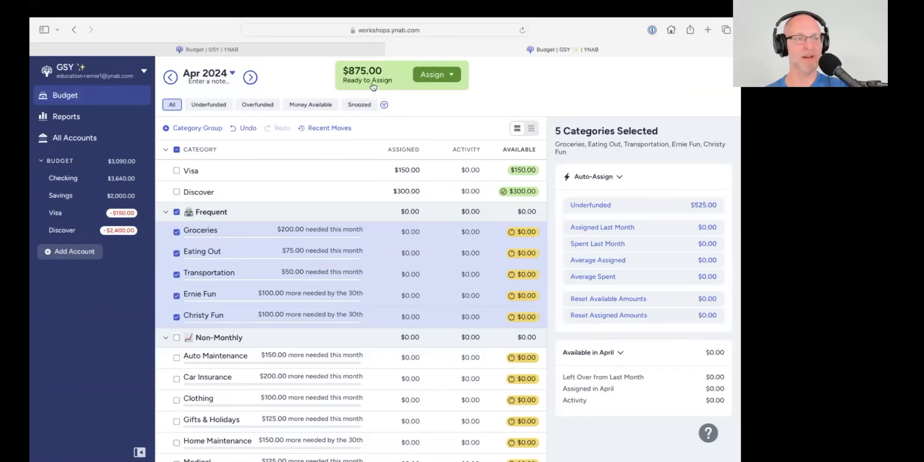
pyautogui.click(627, 211)
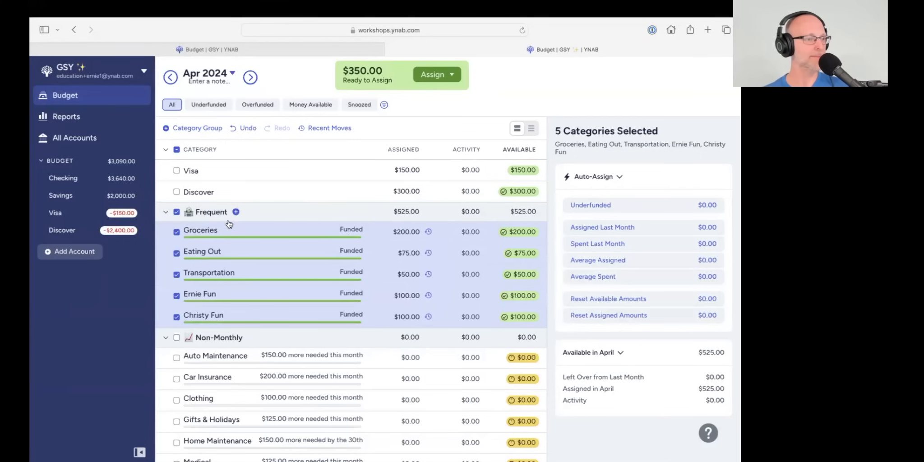
pyautogui.click(177, 212)
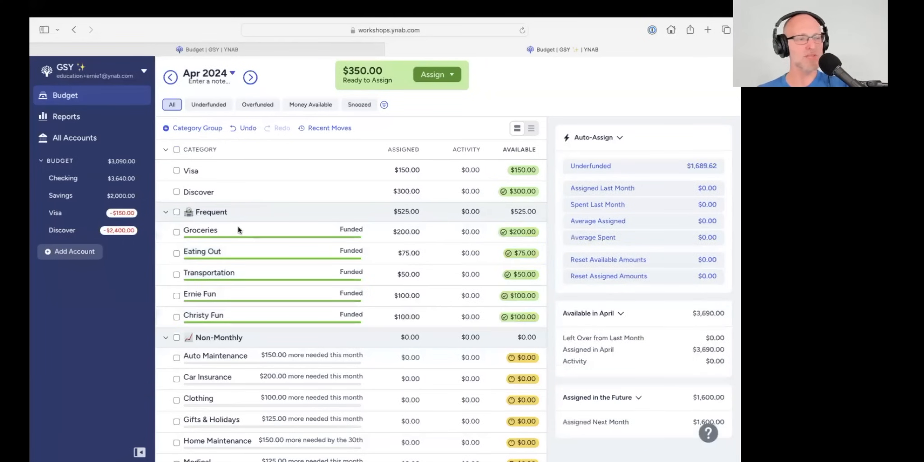
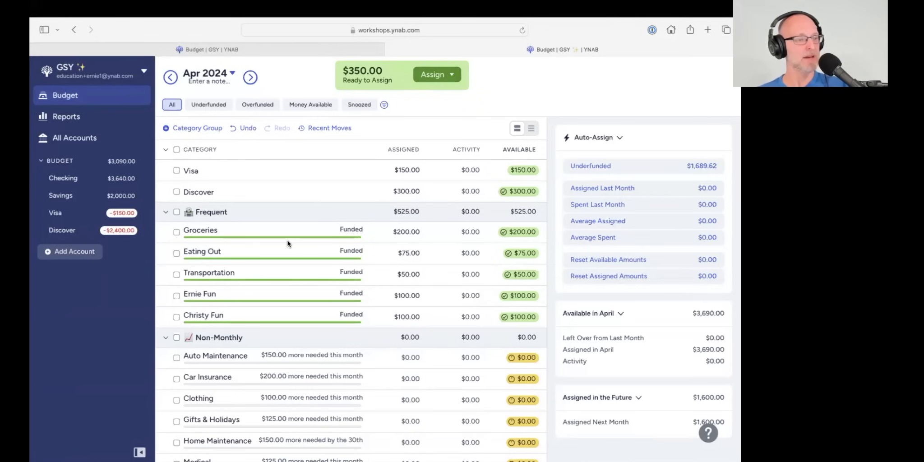
# - Check the underfunded total of the whole Non-Monthly group and clear its selection
pyautogui.scroll(-5, 287, 240)
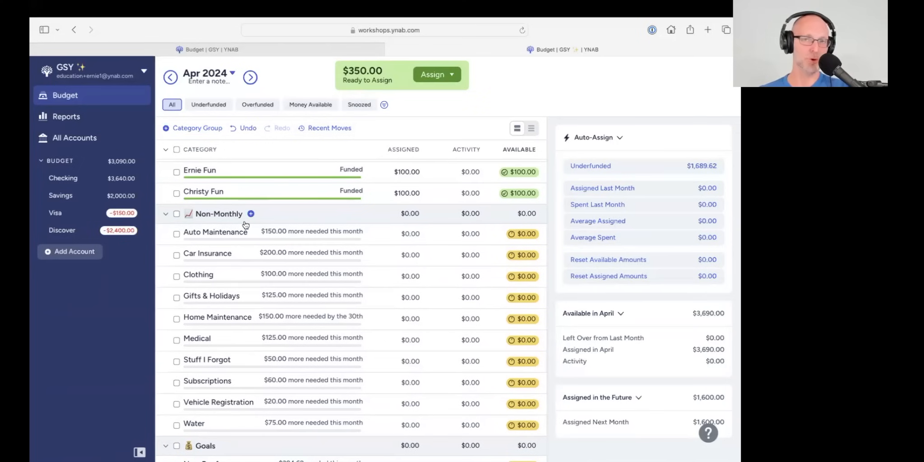
pyautogui.moveTo(245, 224); pyautogui.dragTo(243, 224)
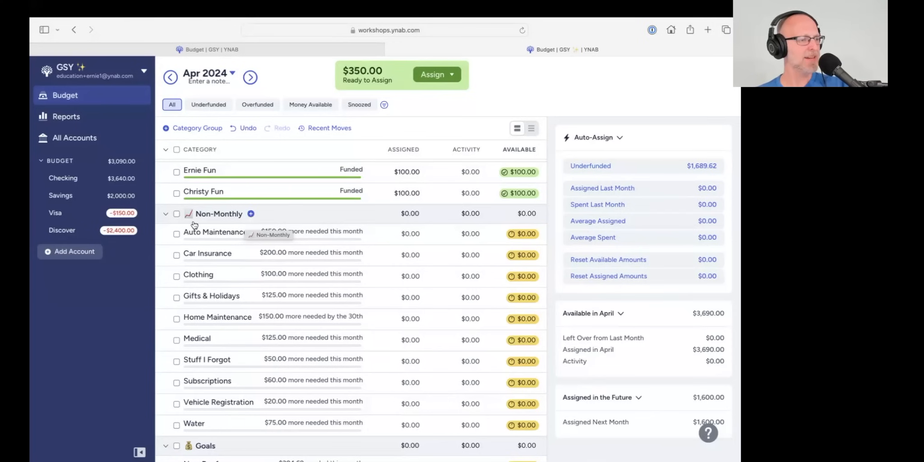
pyautogui.click(176, 214)
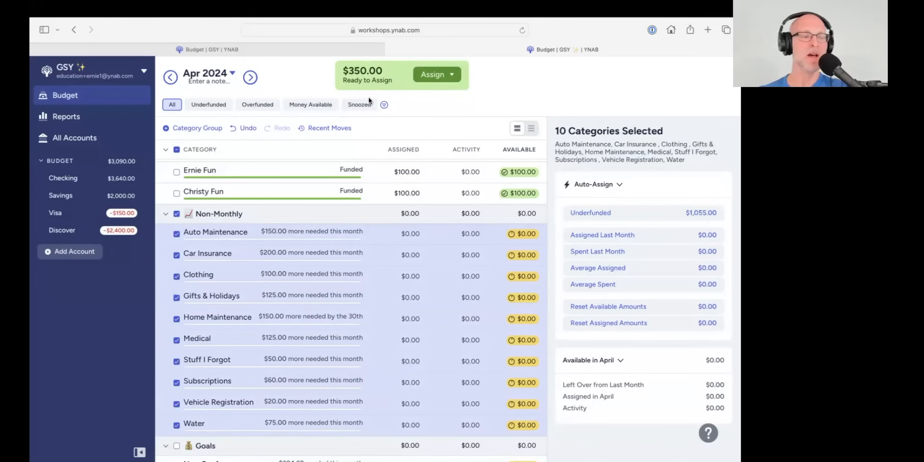
pyautogui.click(177, 214)
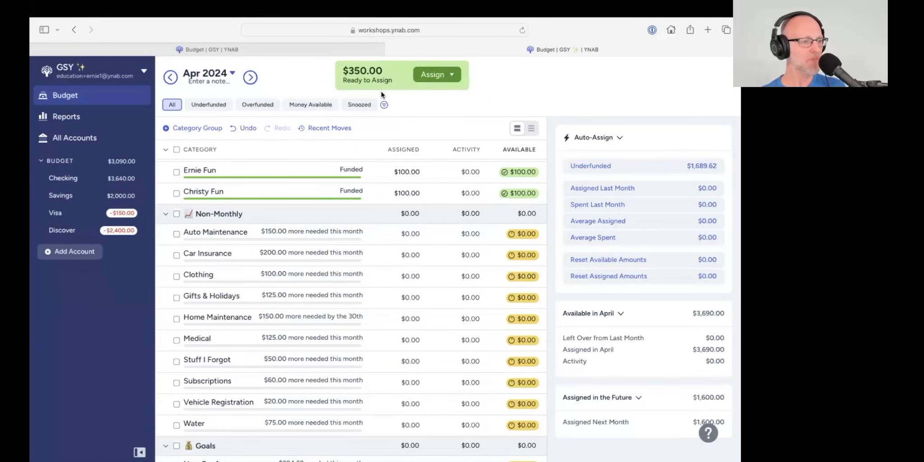
# - Assign $200 to the Car Insurance category in the Non-Monthly group
pyautogui.click(409, 252)
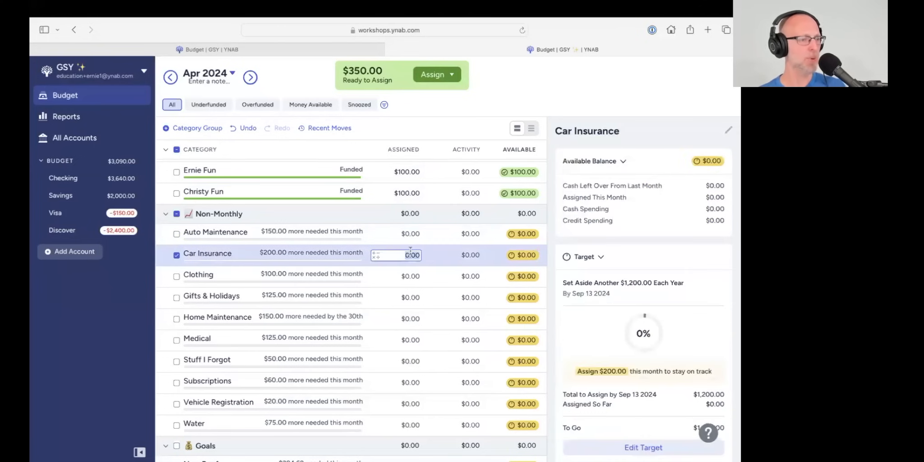
pyautogui.write('200')
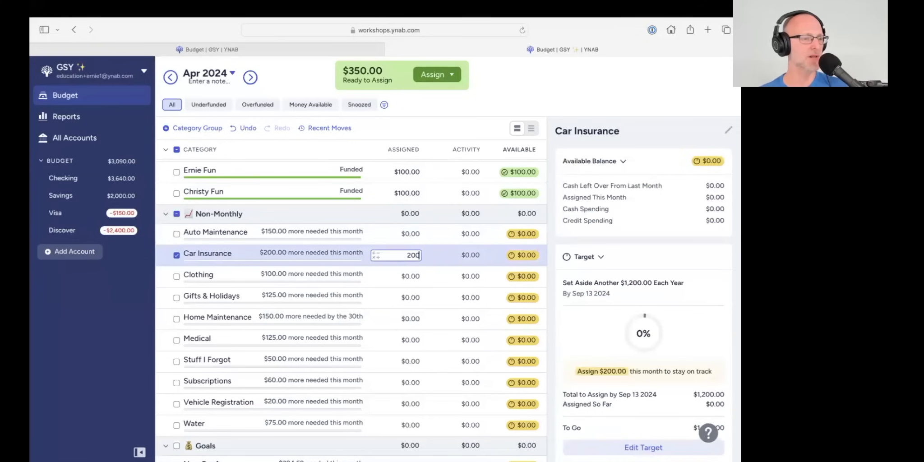
pyautogui.press('Return')
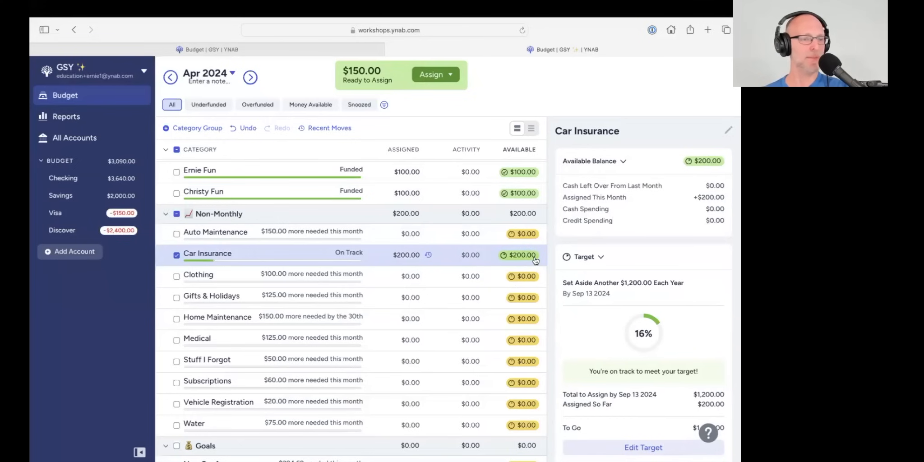
# - Check how Car Insurance's available balance carries over into May 2024, and return to the April budget
pyautogui.click(251, 78)
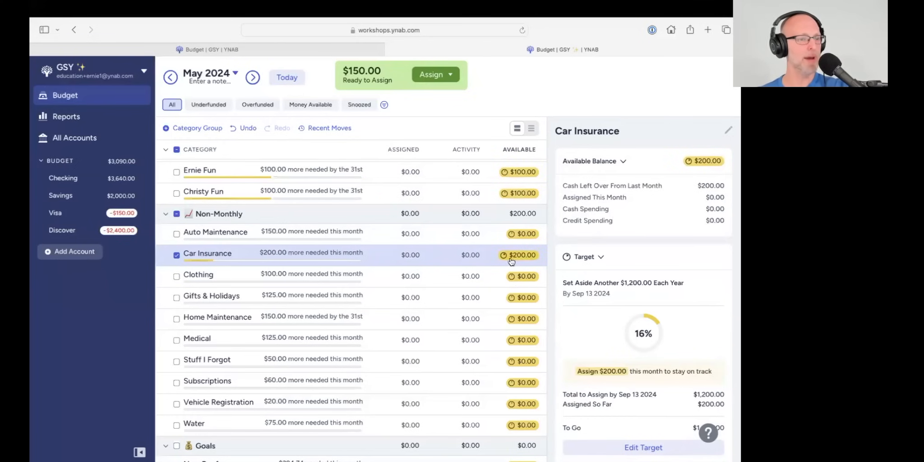
pyautogui.moveTo(533, 261)
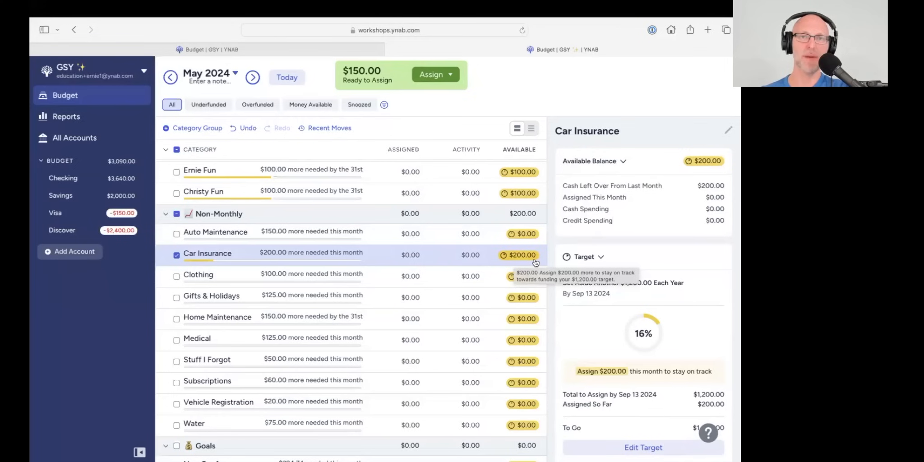
pyautogui.click(404, 256)
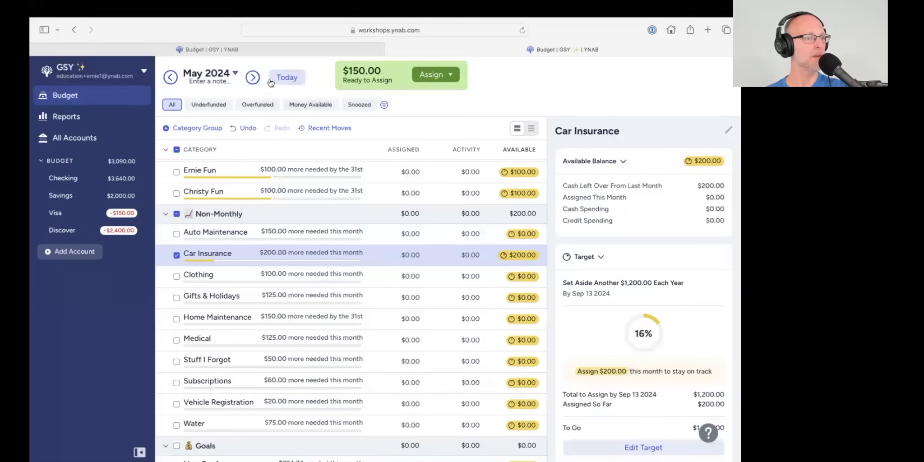
pyautogui.click(287, 77)
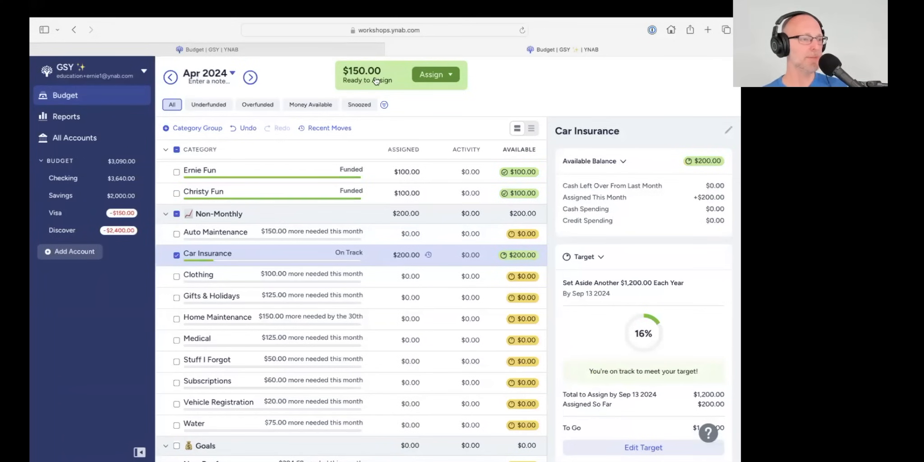
# - Assign $50 each to the Auto Maintenance and Home Maintenance categories in the Non-Monthly group
pyautogui.click(175, 255)
pyautogui.click(408, 233)
pyautogui.write('50')
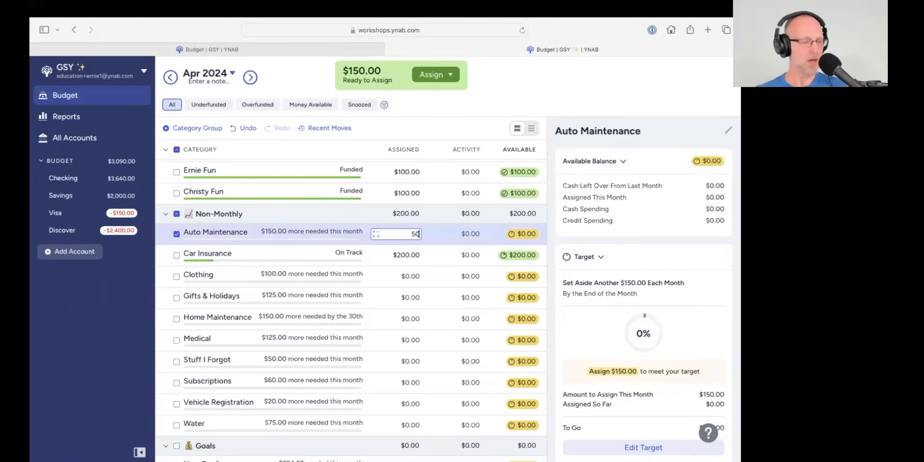
pyautogui.press('Return')
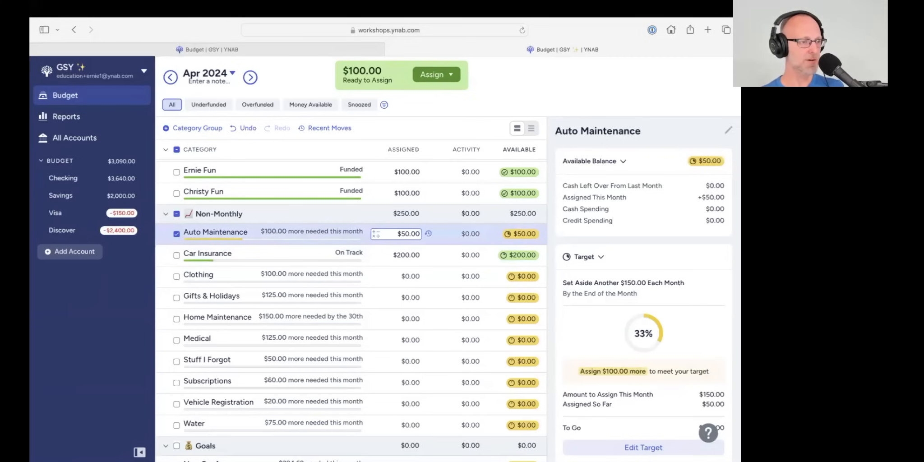
pyautogui.click(411, 319)
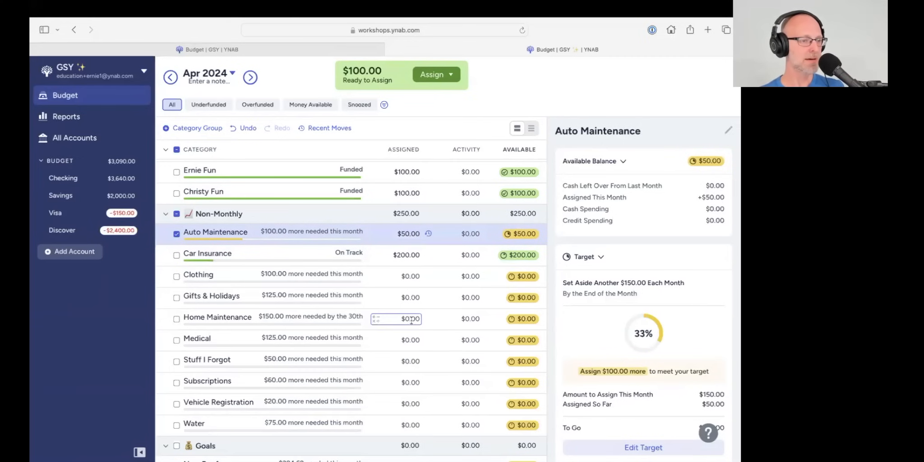
pyautogui.write('50')
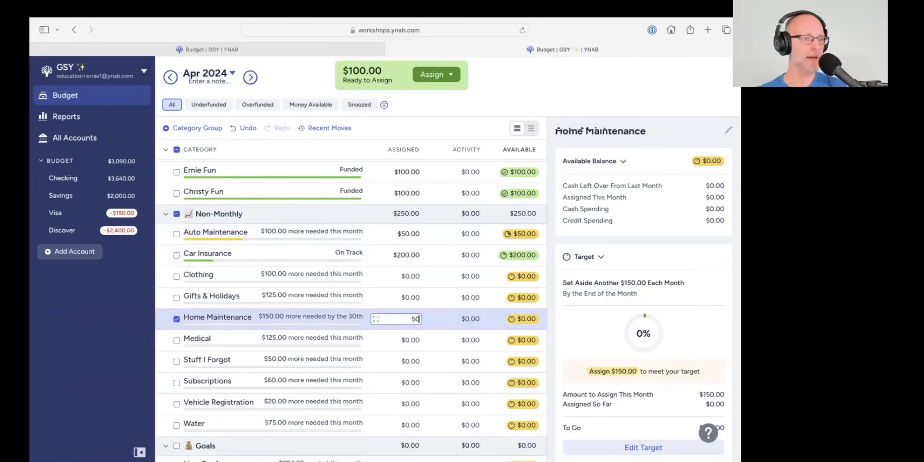
pyautogui.press('Return')
pyautogui.click(177, 319)
# - Assign $50 to the Medical category in the Non-Monthly group and clear the selection
pyautogui.click(401, 340)
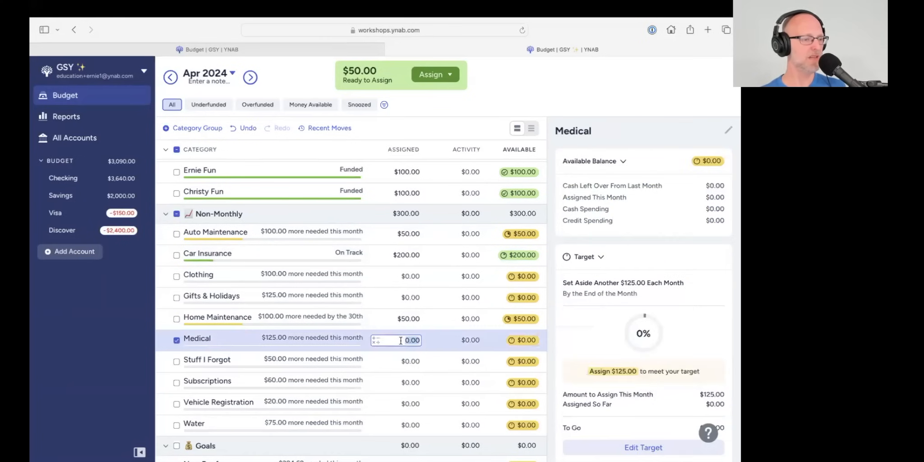
pyautogui.write('50')
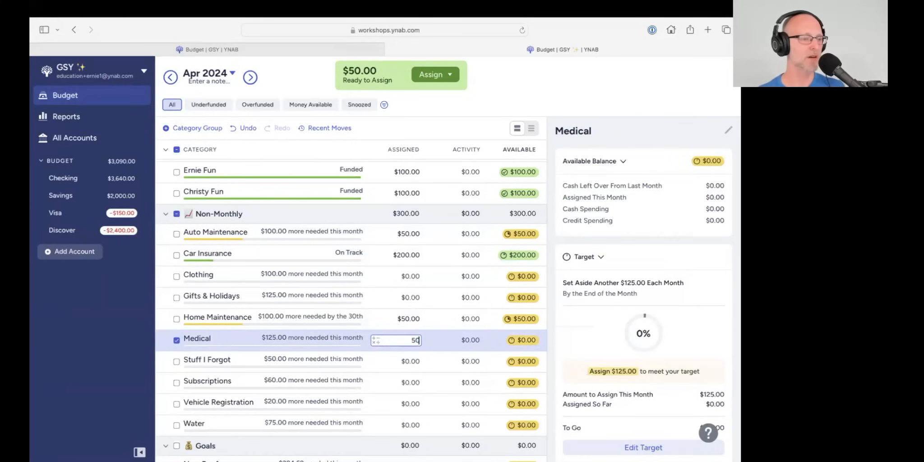
pyautogui.press('Return')
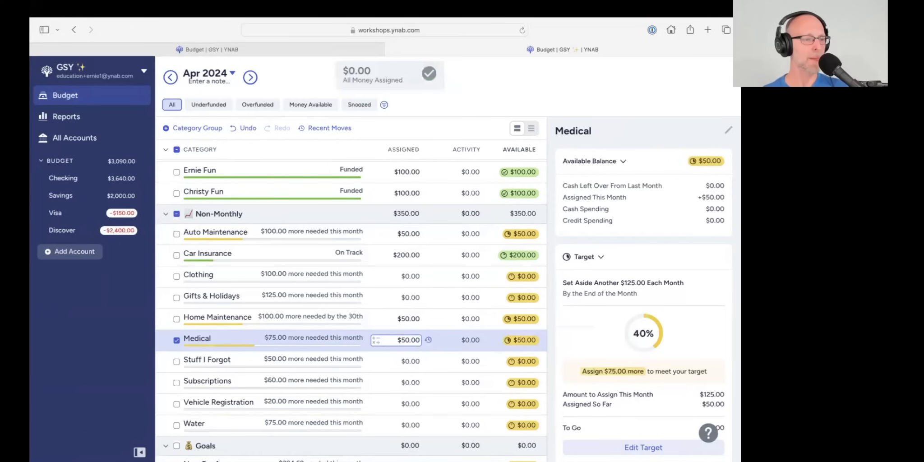
pyautogui.click(176, 341)
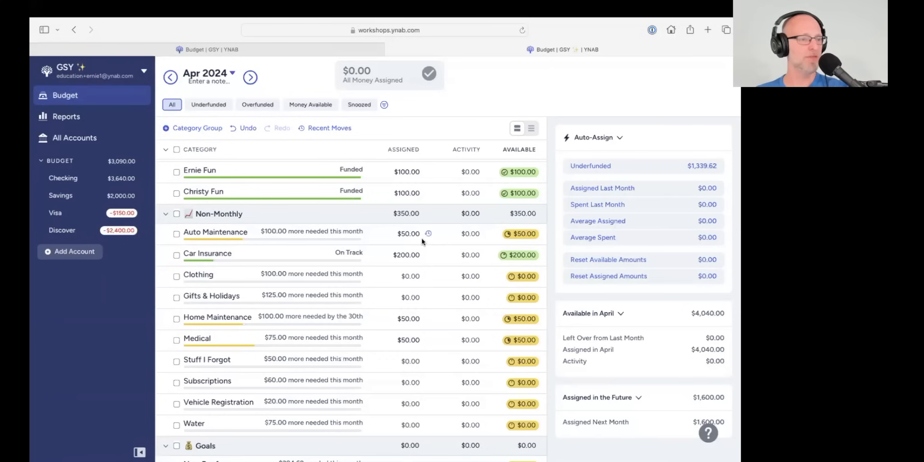
# - Check the combined totals of Auto Maintenance, Home Maintenance and Medical, and clear the selection
pyautogui.click(174, 234)
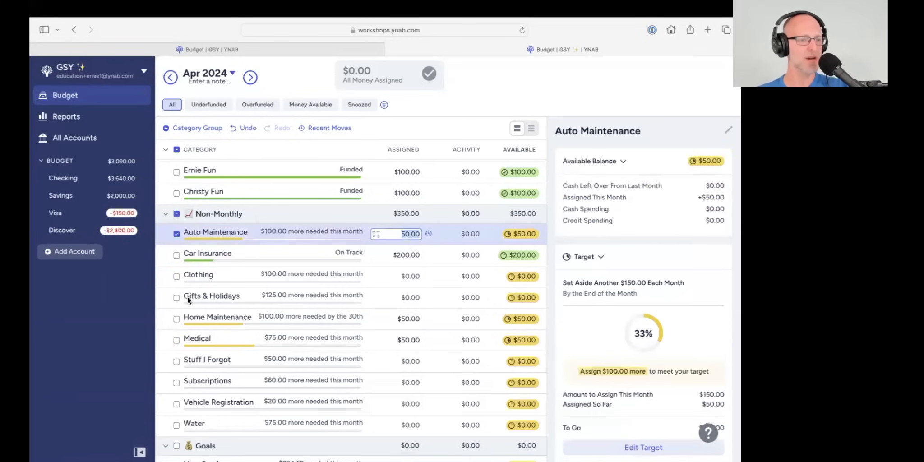
pyautogui.click(181, 319)
pyautogui.click(183, 338)
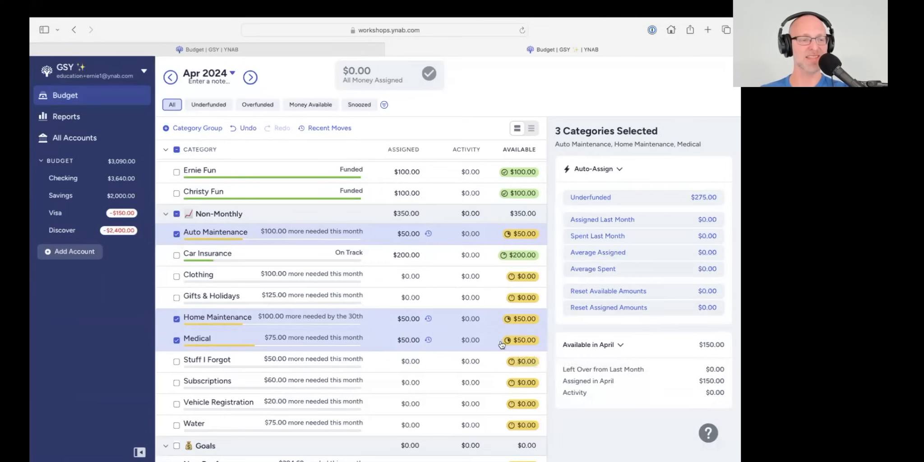
pyautogui.moveTo(535, 345)
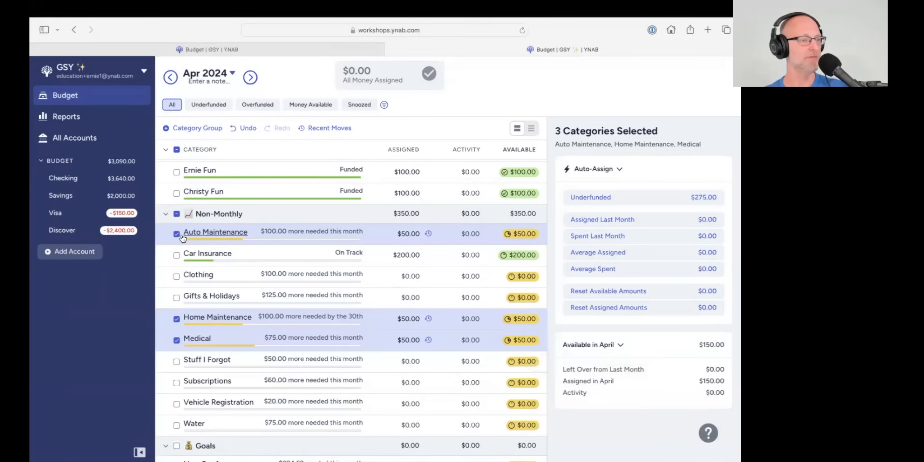
pyautogui.click(176, 214)
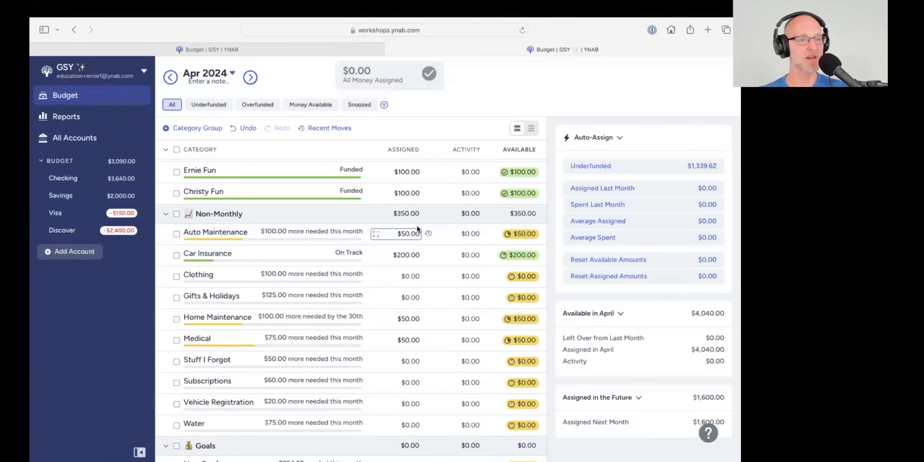
# - Switch to the YNAB mobile app and review the April 2024 available amounts from the Monthly group through the Non-Monthly group
pyautogui.scroll(10, 496, 270)
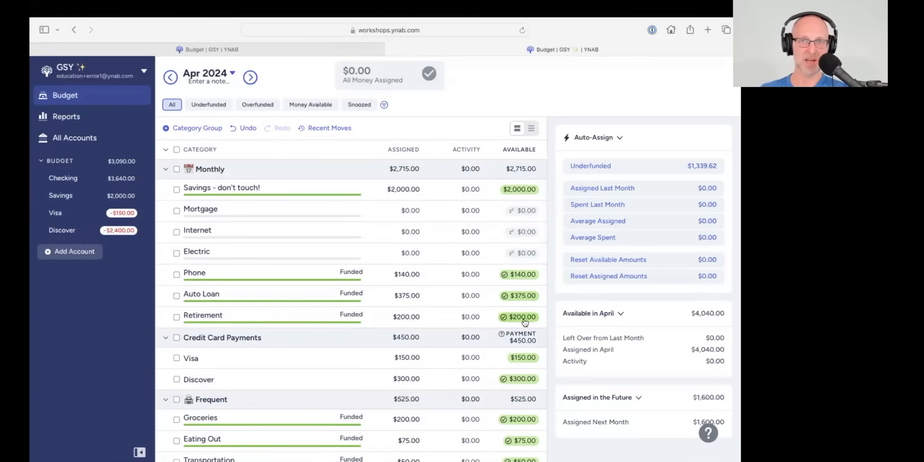
pyautogui.moveTo(525, 321)
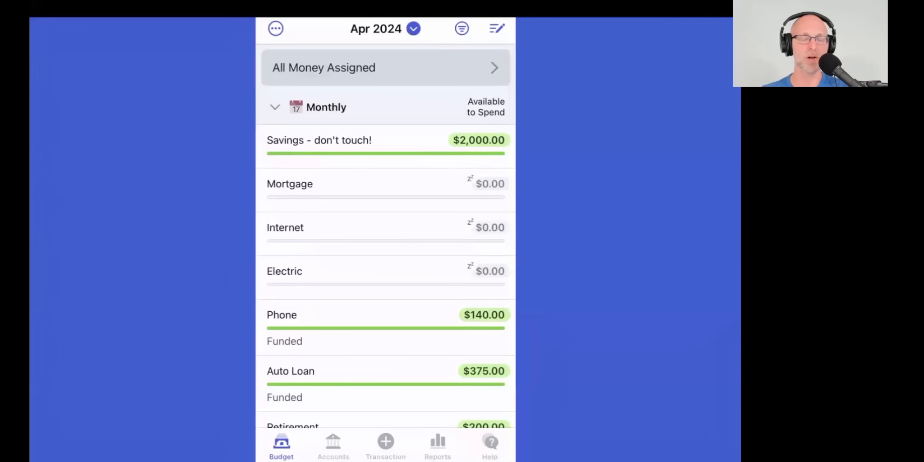
pyautogui.scroll(-2, 385, 234)
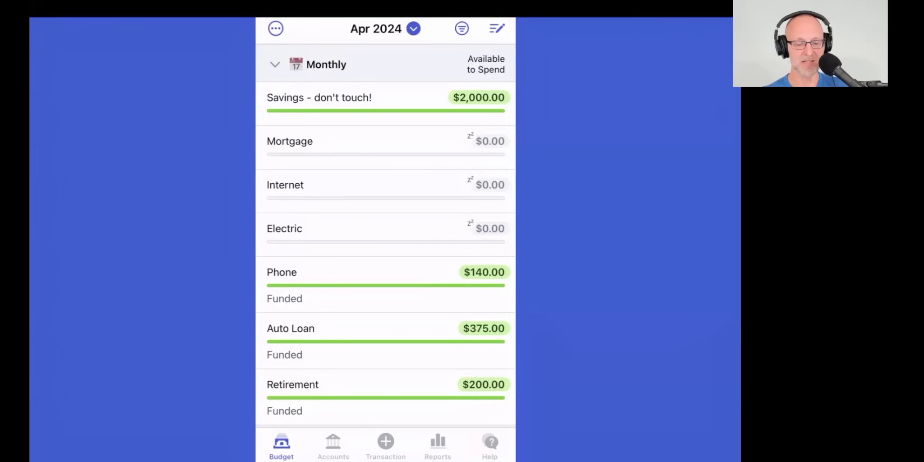
pyautogui.click(333, 446)
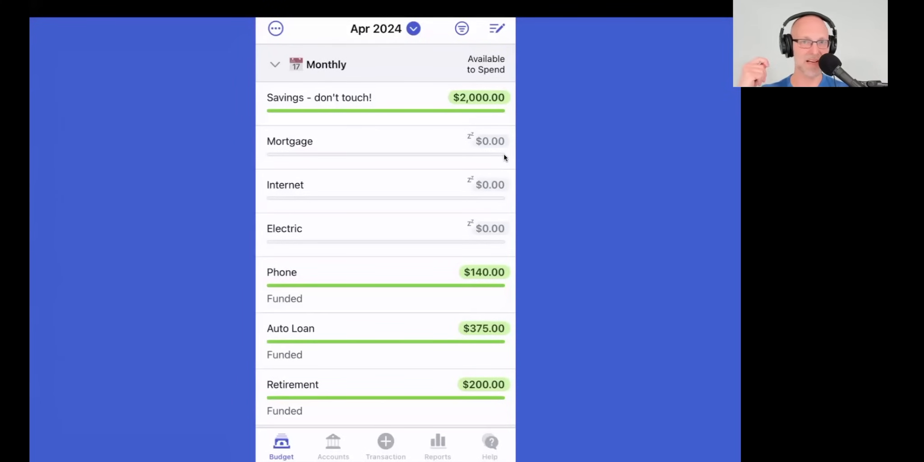
pyautogui.scroll(-5, 504, 158)
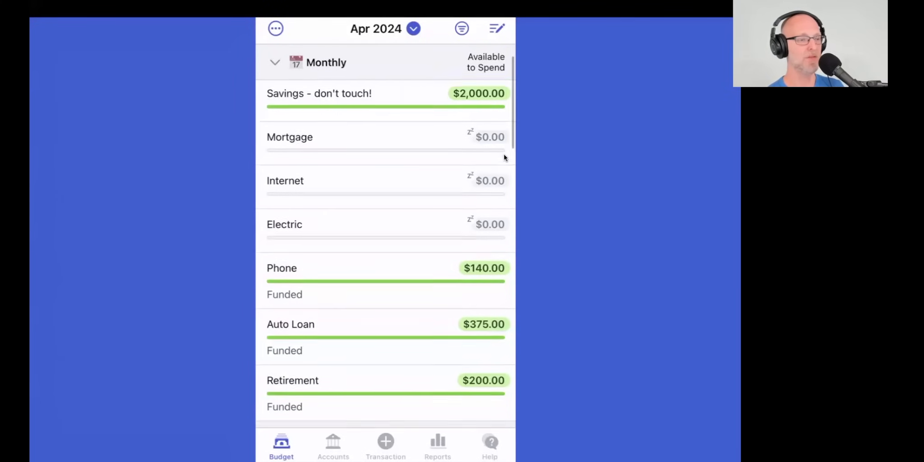
pyautogui.scroll(-3, 504, 155)
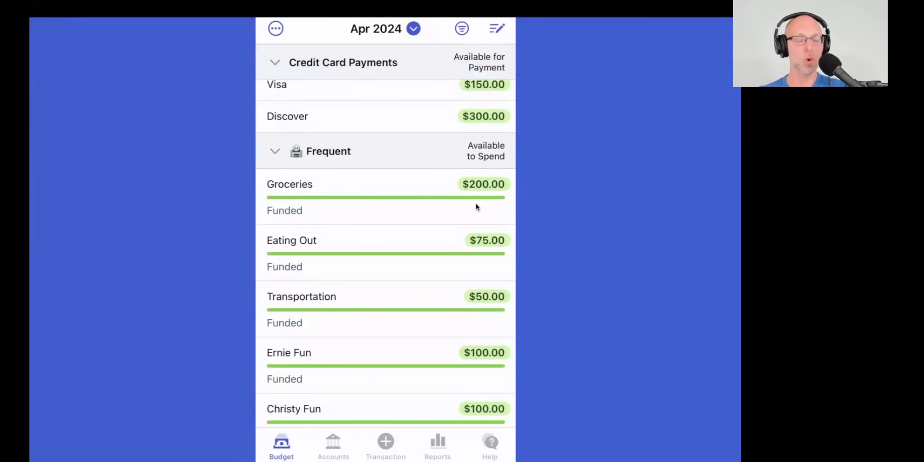
pyautogui.scroll(4, 476, 204)
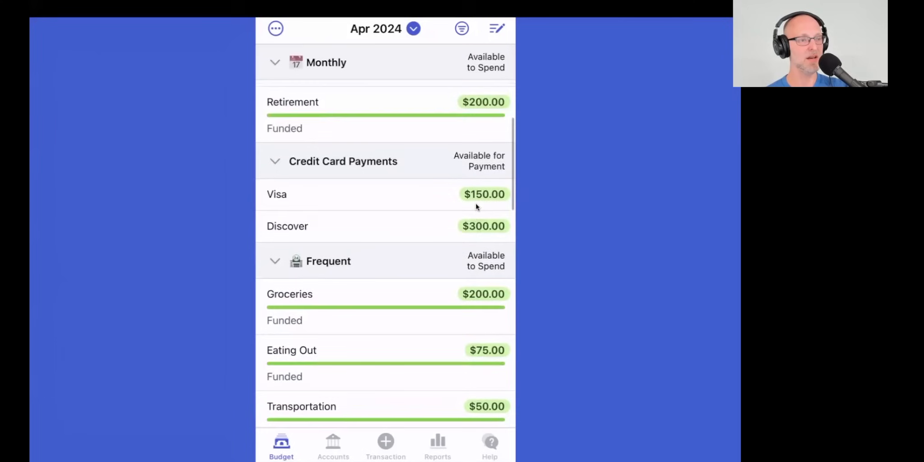
pyautogui.scroll(-3, 475, 203)
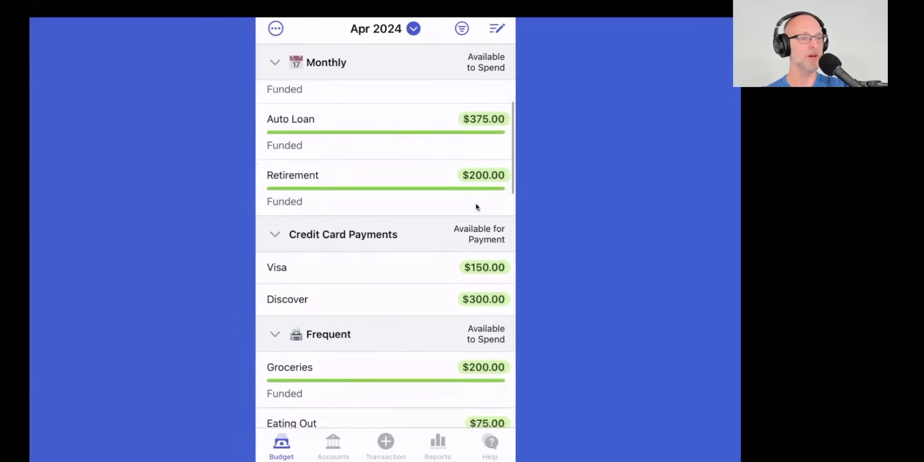
pyautogui.scroll(-8, 476, 206)
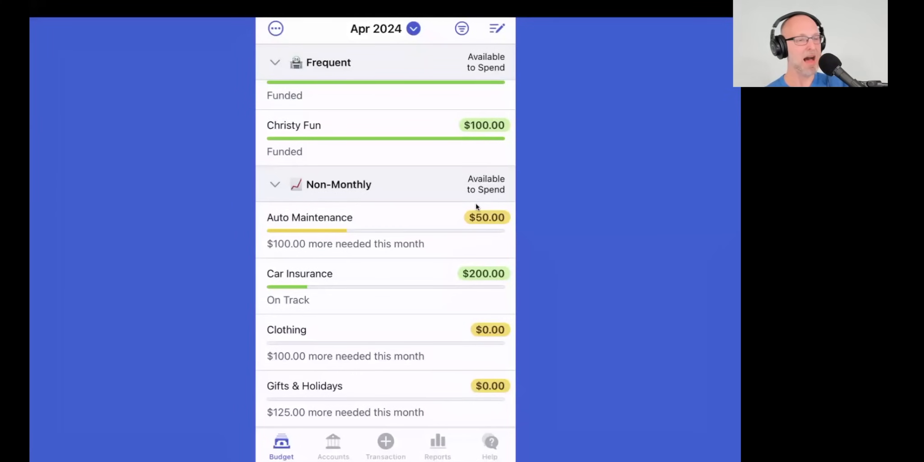
pyautogui.scroll(5, 476, 206)
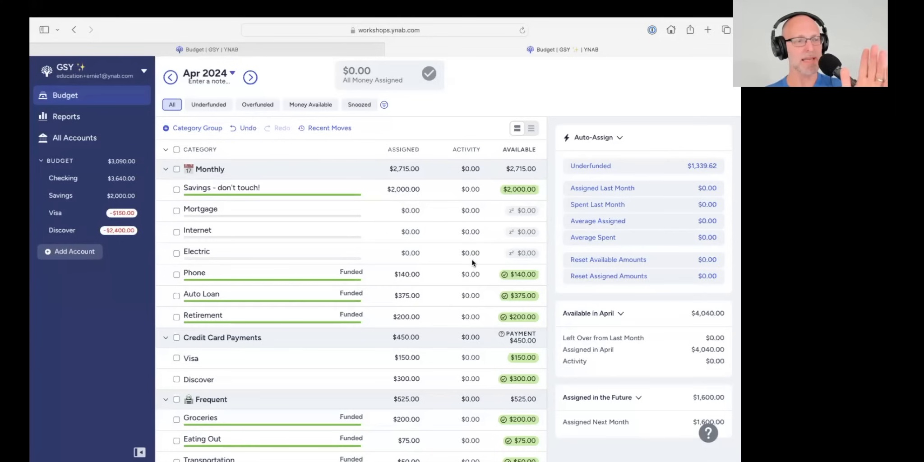
# - Return to the web budget, check the Medical category's available balance and target in the Non-Monthly group, and clear the selection
pyautogui.scroll(-2, 471, 261)
pyautogui.scroll(-1, 472, 261)
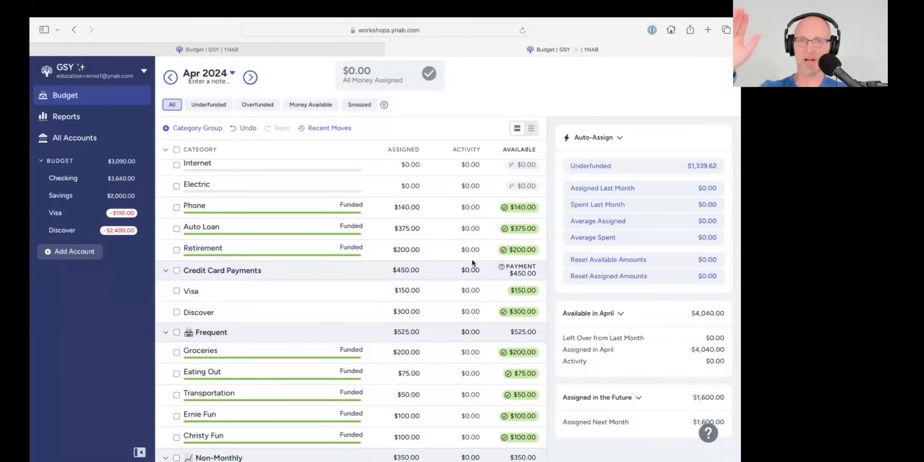
pyautogui.scroll(-10, 293, 345)
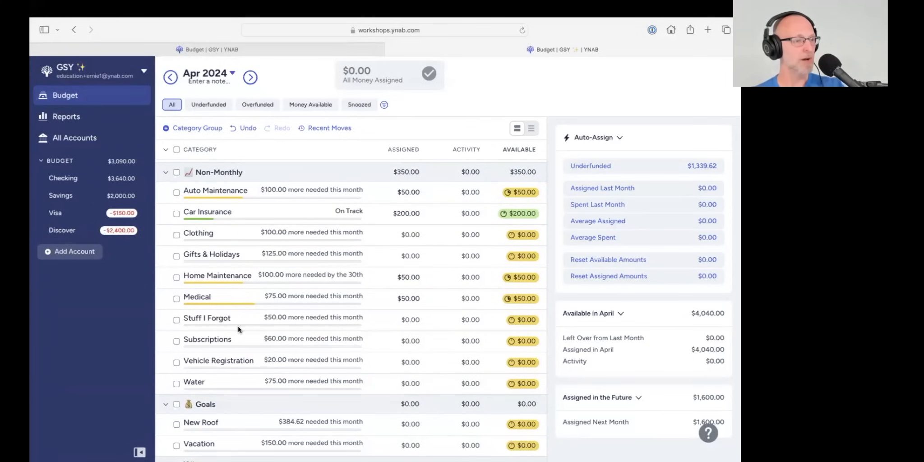
pyautogui.click(176, 298)
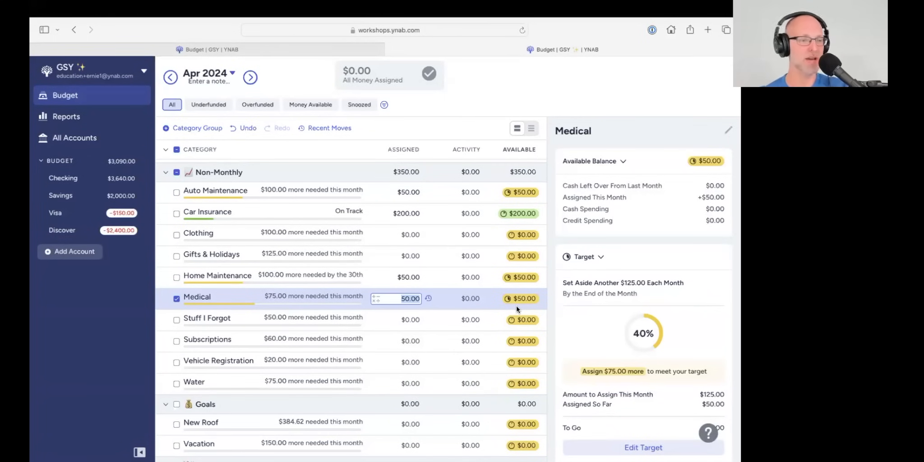
pyautogui.click(175, 298)
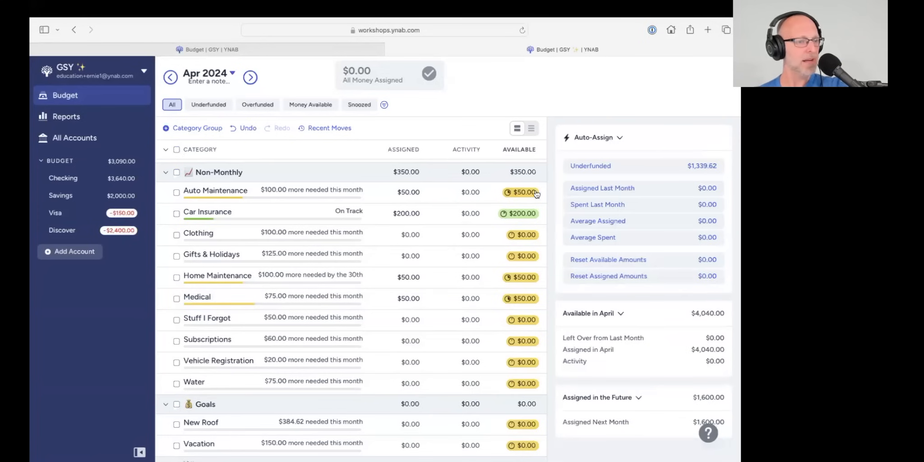
# - Move $25 from Auto Maintenance's available balance to the Medical category
pyautogui.moveTo(530, 197)
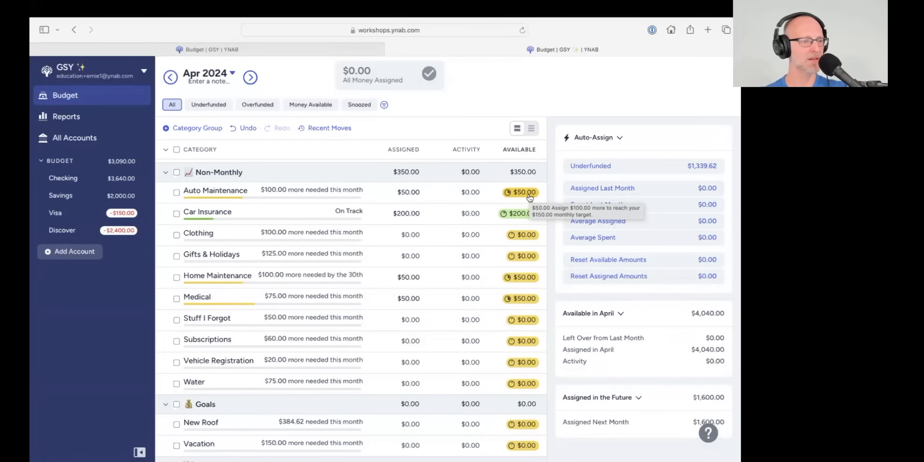
pyautogui.click(523, 193)
pyautogui.write('25')
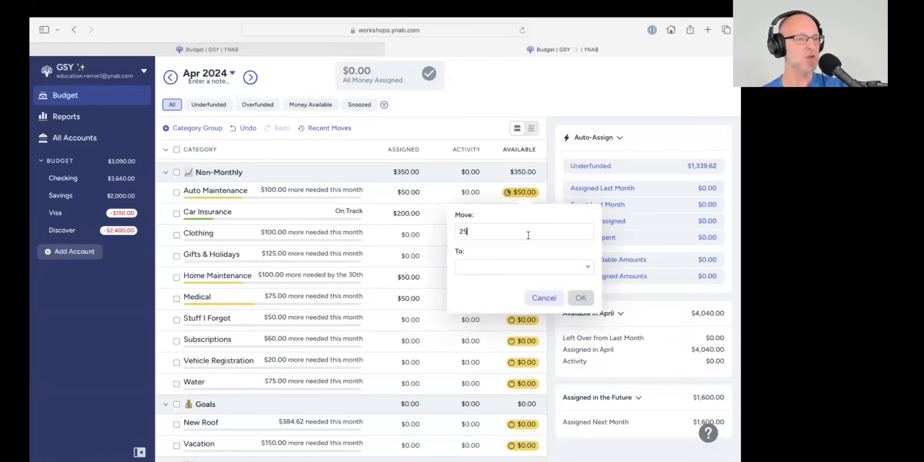
pyautogui.click(514, 263)
pyautogui.scroll(-5, 516, 325)
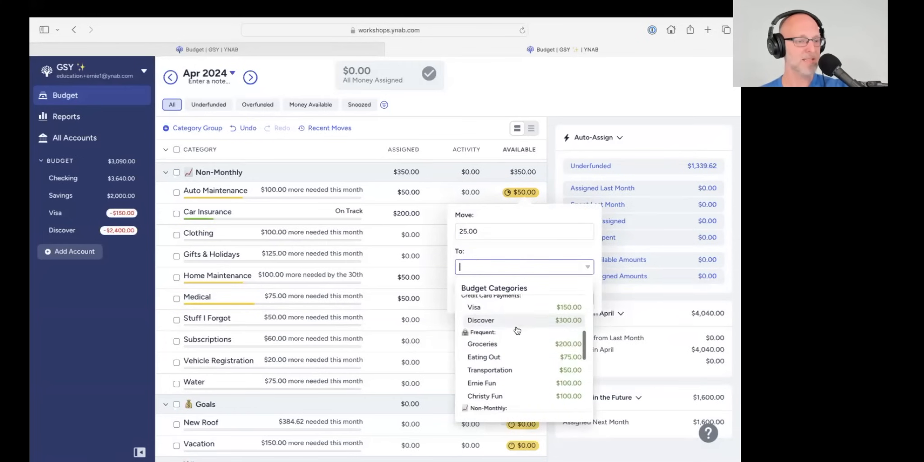
pyautogui.scroll(-5, 516, 331)
pyautogui.scroll(2, 492, 321)
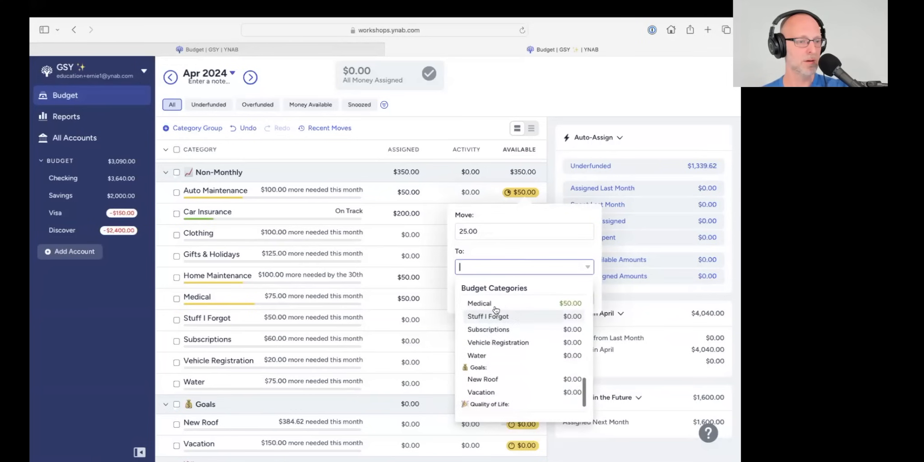
pyautogui.click(491, 321)
pyautogui.click(581, 298)
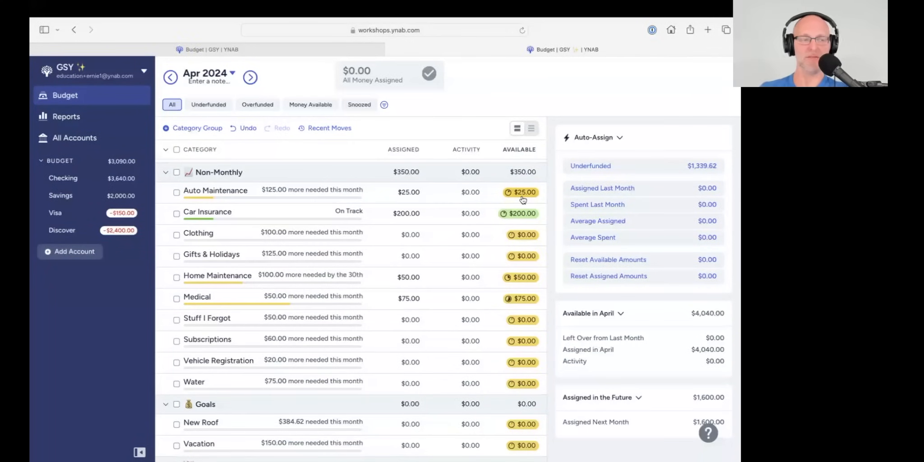
# - Check the available balances and target progress of Auto Maintenance and Medical, and clear the selection
pyautogui.moveTo(523, 199)
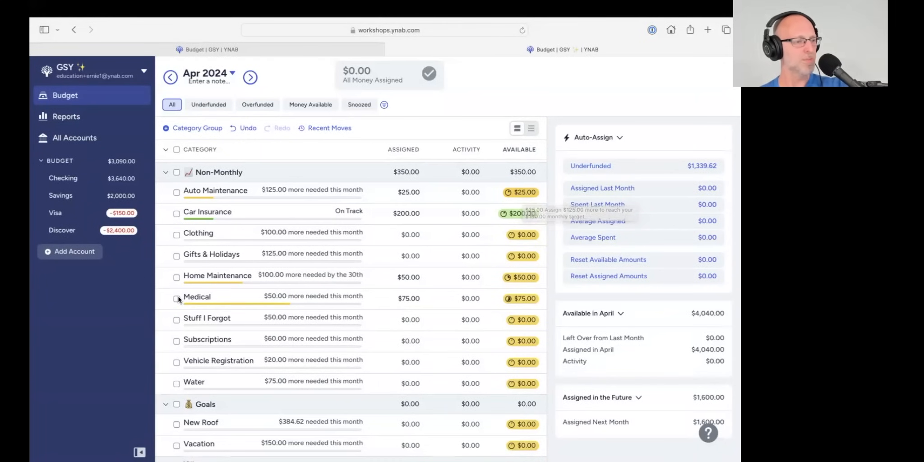
pyautogui.click(330, 300)
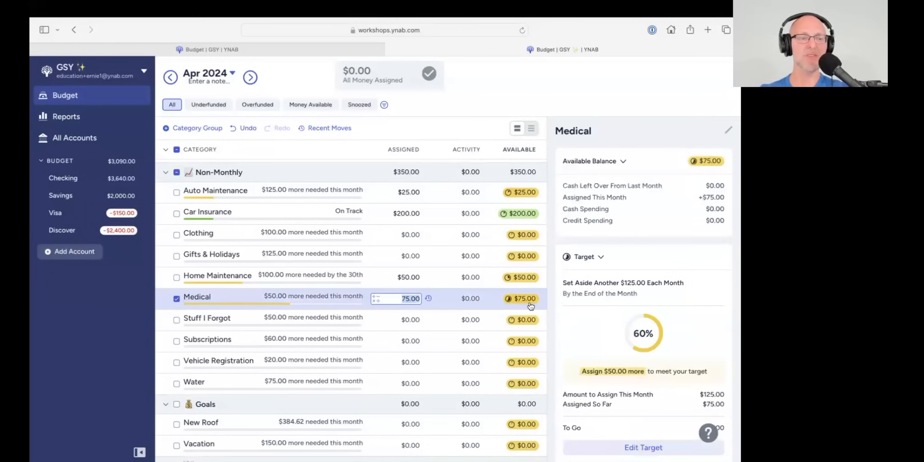
pyautogui.moveTo(531, 306)
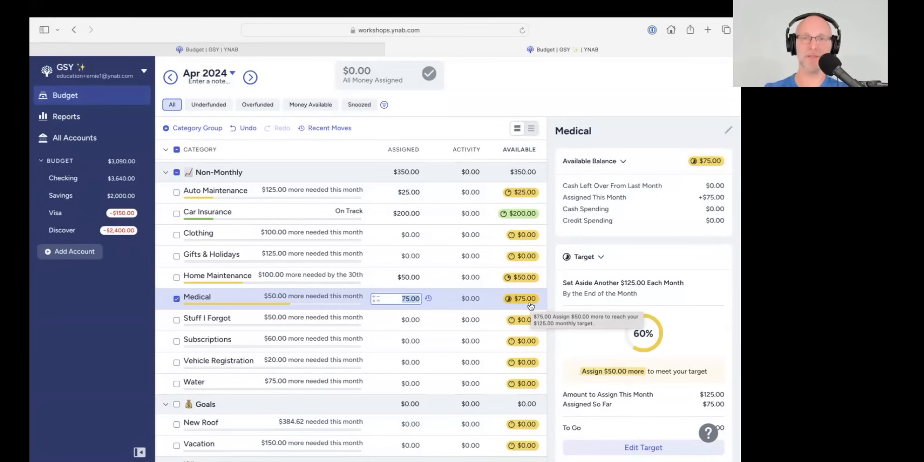
pyautogui.click(177, 299)
pyautogui.scroll(10, 389, 268)
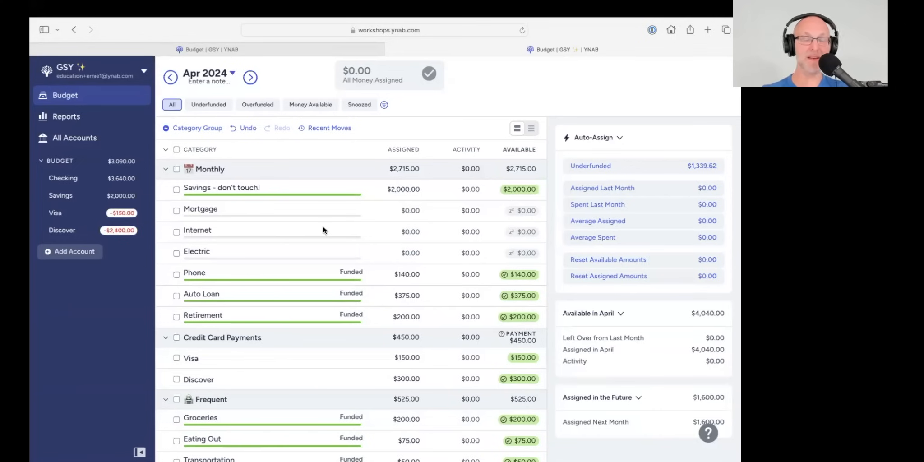
# - Review the April 2024 available balances across the Monthly, Credit Card Payments and Frequent groups
pyautogui.scroll(-1, 550, 210)
pyautogui.scroll(-2, 528, 230)
pyautogui.scroll(-1, 530, 240)
pyautogui.scroll(3, 530, 238)
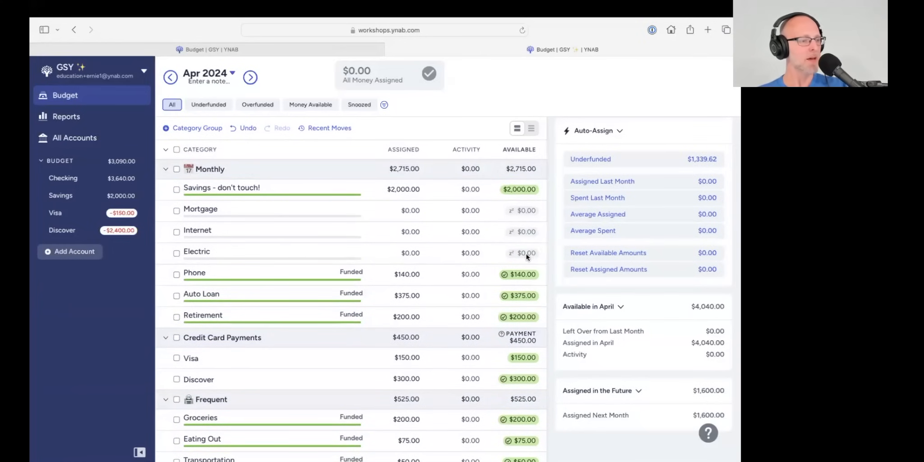
pyautogui.scroll(-1, 526, 253)
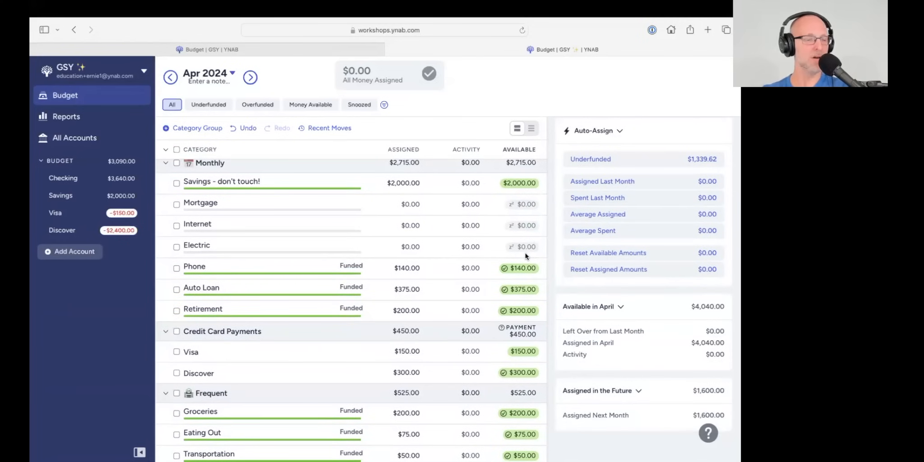
pyautogui.scroll(-5, 468, 268)
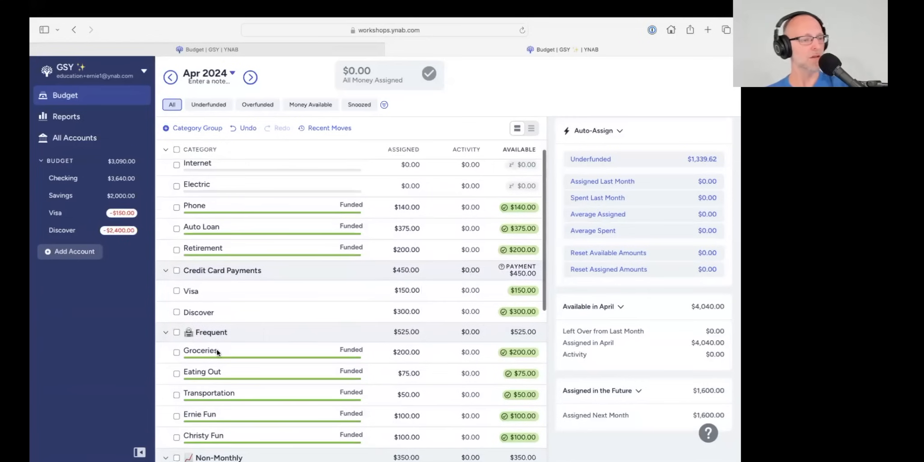
pyautogui.scroll(-3, 217, 349)
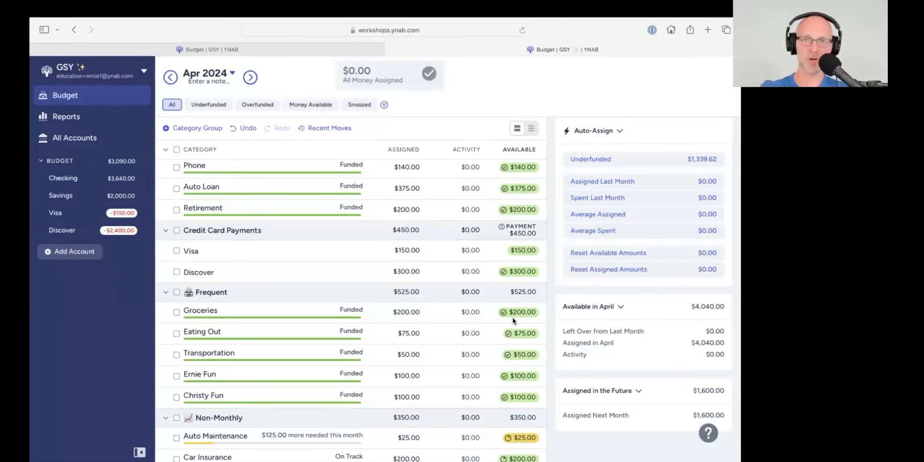
# - Start a new transaction in the Checking account with Grocery Store as the payee
pyautogui.click(81, 180)
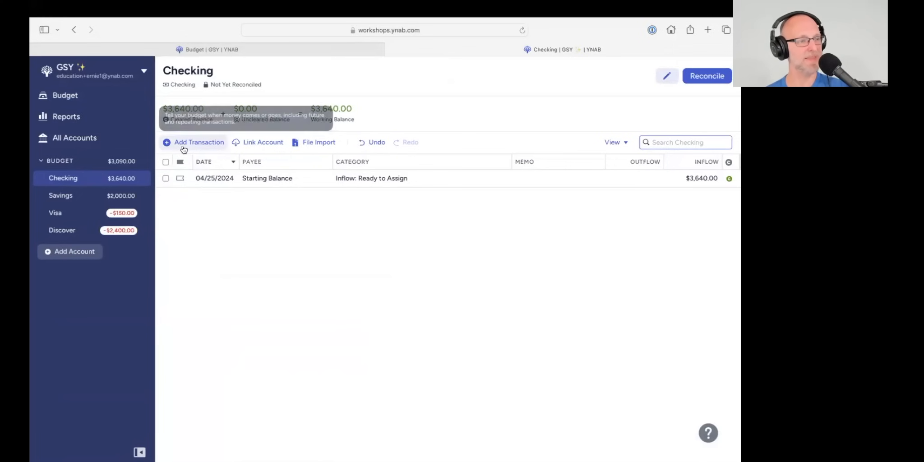
pyautogui.click(199, 145)
pyautogui.click(274, 180)
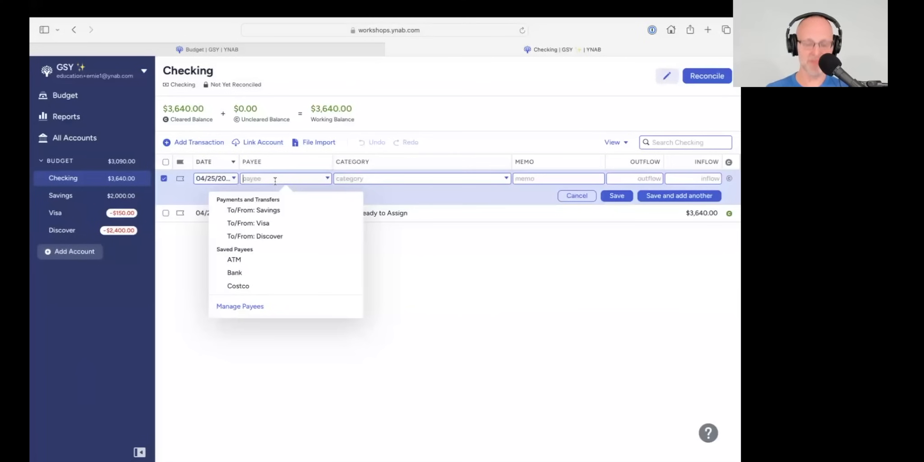
pyautogui.write('Grocery ')
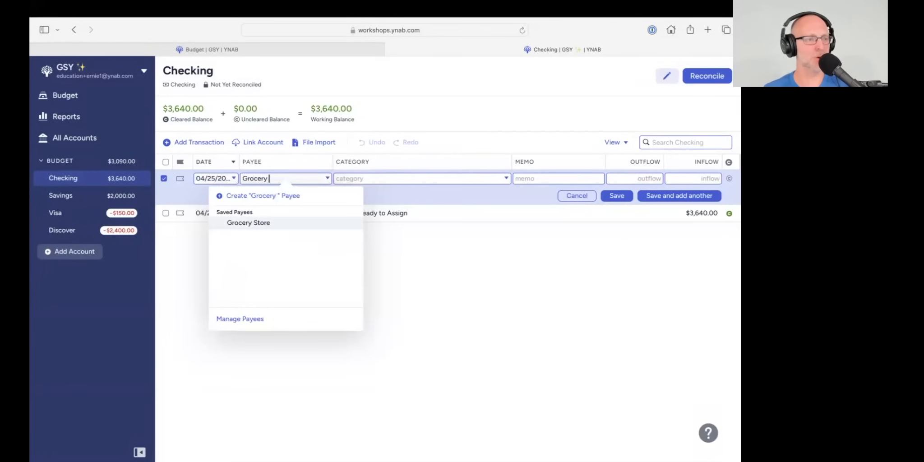
pyautogui.write('Store')
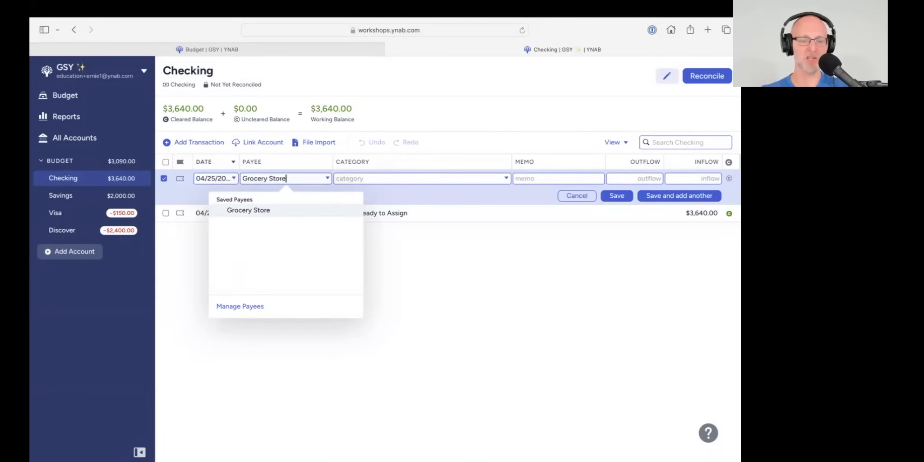
# - Categorize the transaction as Frequent: Groceries, enter an outflow of $215, and save it
pyautogui.click(380, 178)
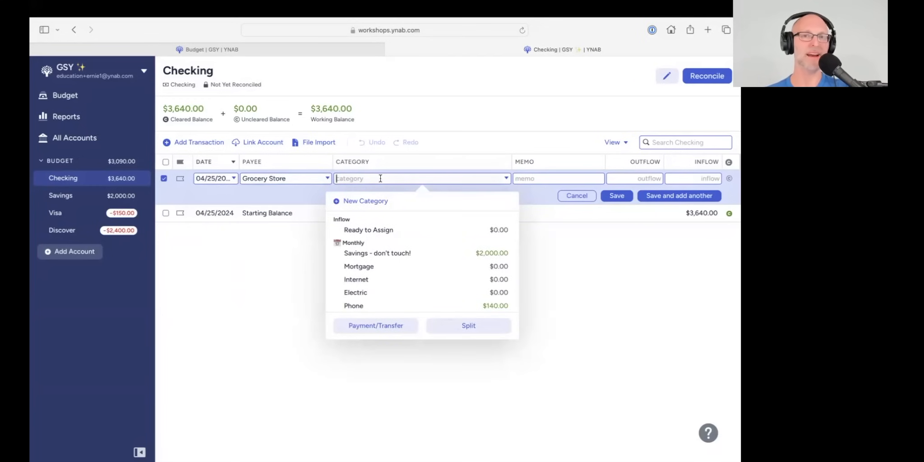
pyautogui.scroll(-3, 414, 254)
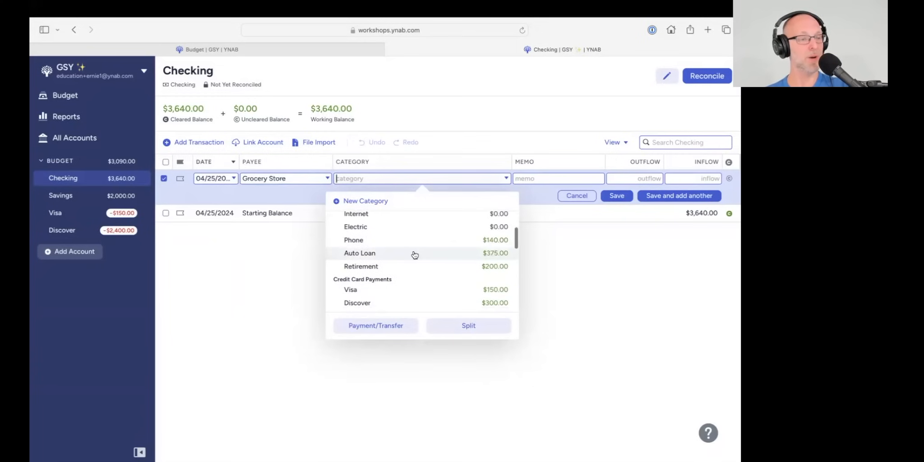
pyautogui.scroll(-1, 414, 255)
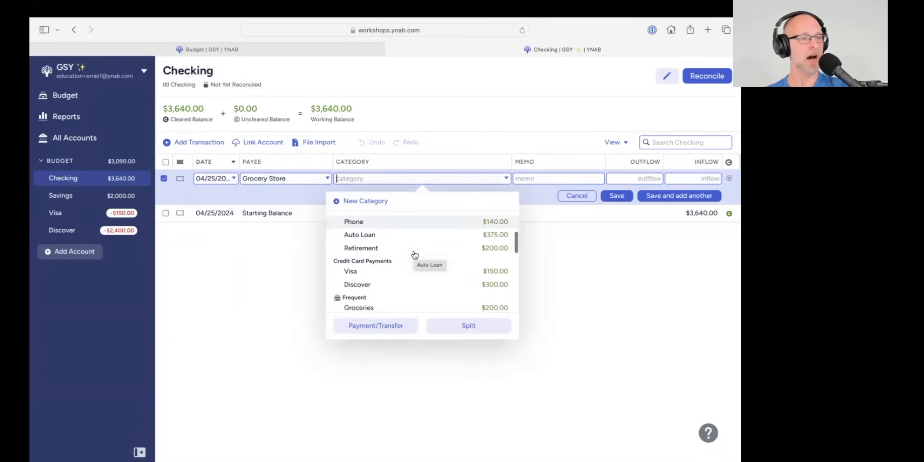
pyautogui.scroll(-3, 414, 254)
pyautogui.click(365, 241)
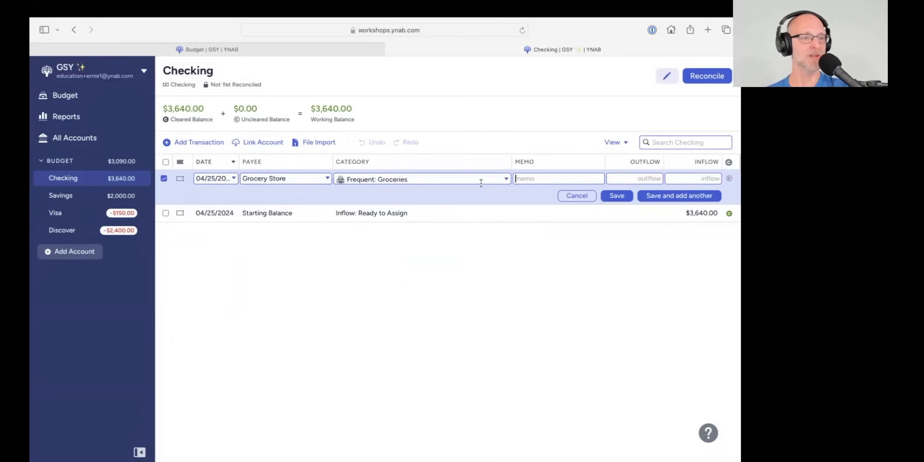
pyautogui.click(651, 179)
pyautogui.write('215')
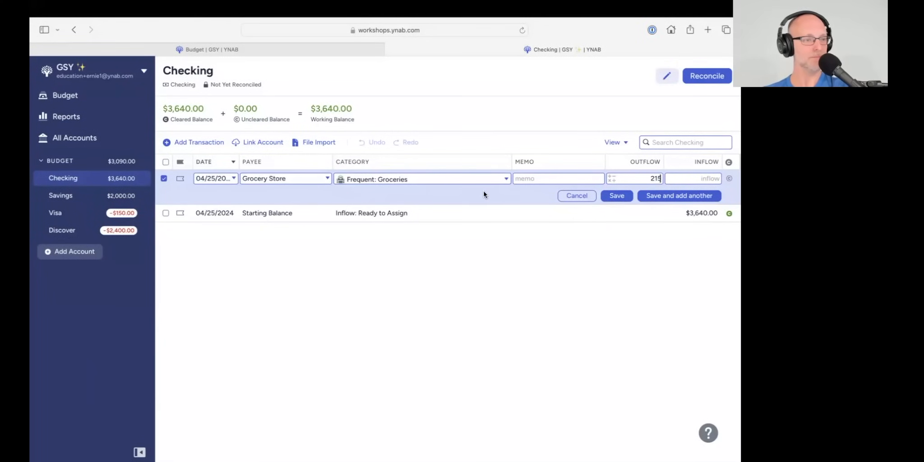
pyautogui.click(617, 195)
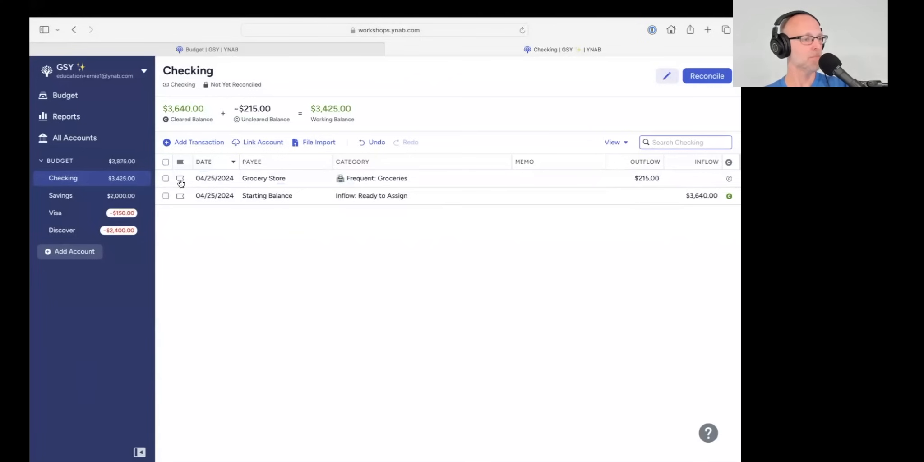
# - Return to the budget, examine the Groceries category's activity, available balance and target after the purchase, and clear the selection
pyautogui.click(166, 178)
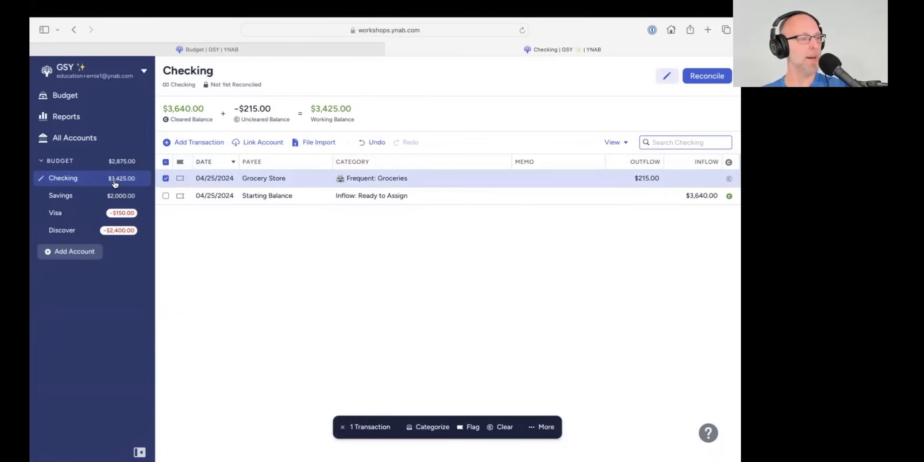
pyautogui.click(71, 101)
pyautogui.scroll(-3, 310, 266)
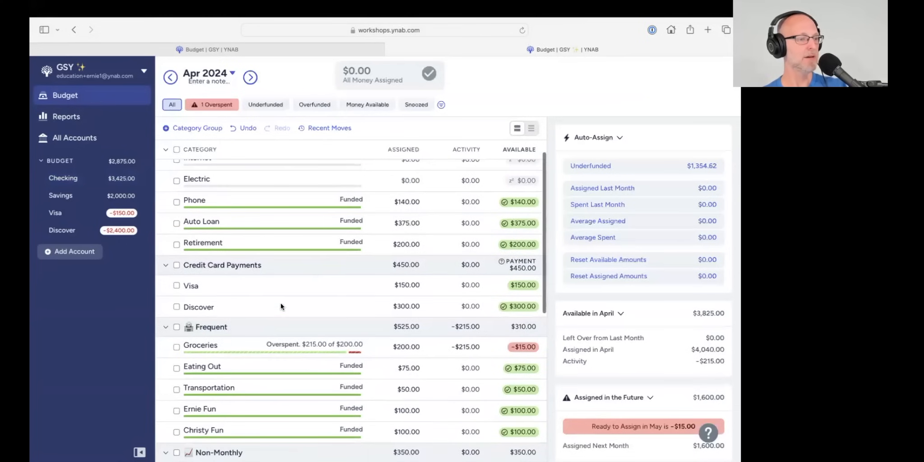
pyautogui.click(176, 347)
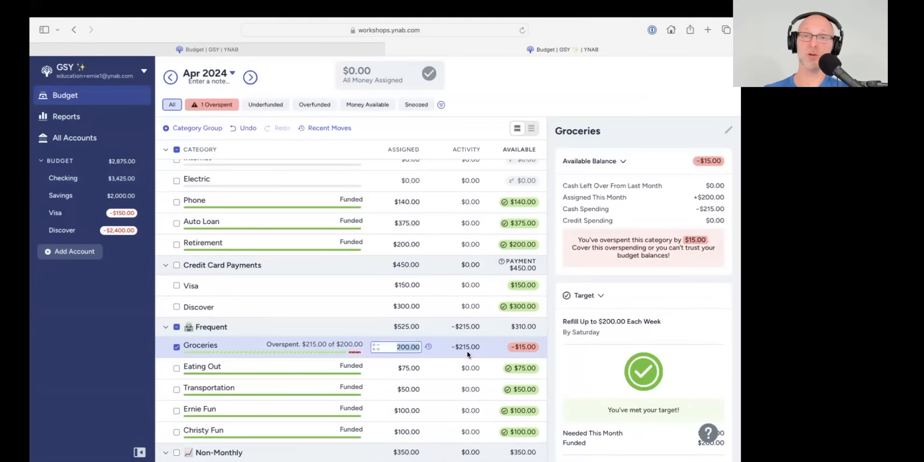
pyautogui.scroll(-2, 589, 270)
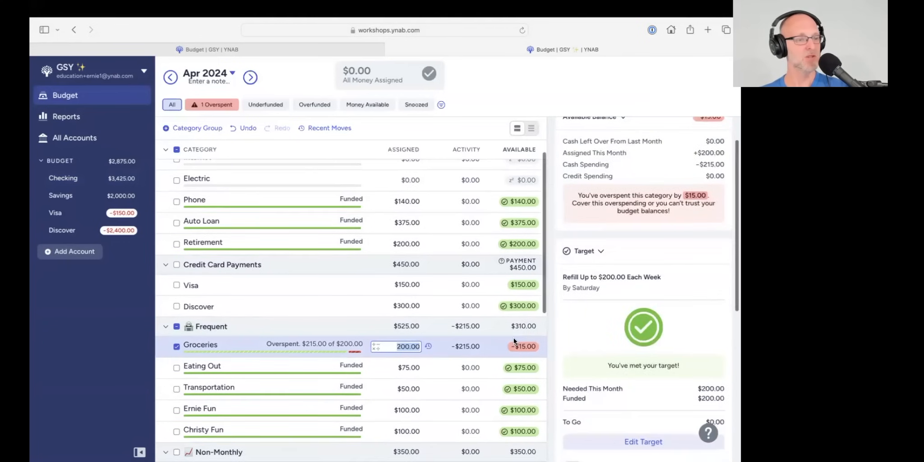
pyautogui.scroll(-3, 514, 339)
pyautogui.scroll(-4, 513, 342)
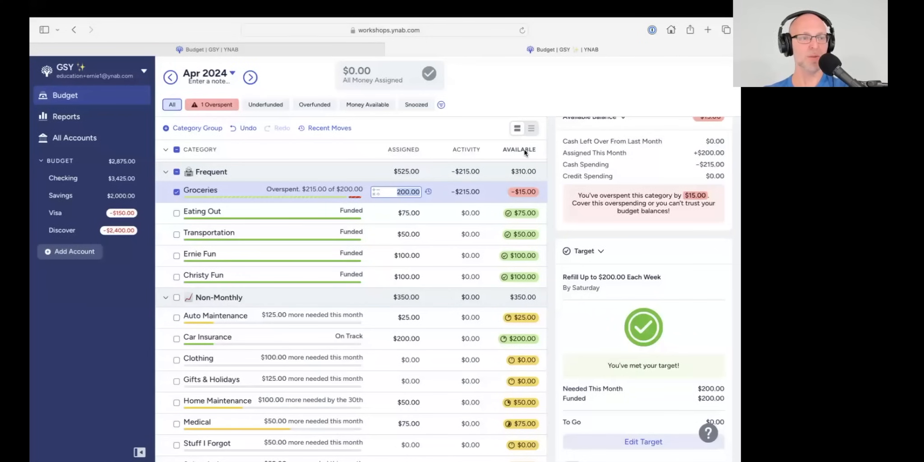
pyautogui.moveTo(532, 193)
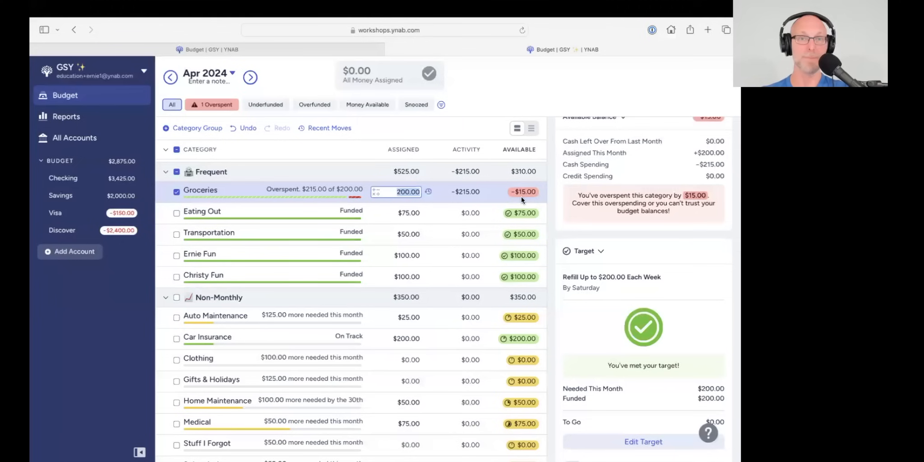
pyautogui.click(176, 191)
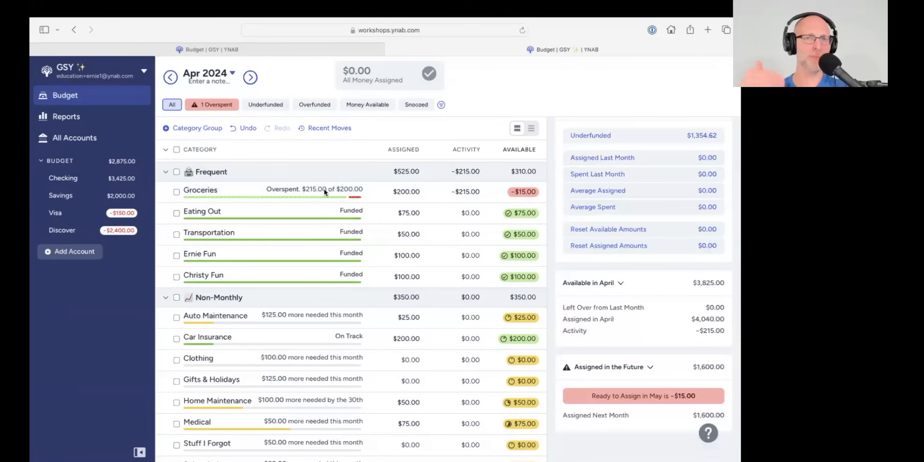
# - Compare the available balances in the Frequent and Non-Monthly groups, and check the Transportation category's balance and target
pyautogui.scroll(-1, 528, 215)
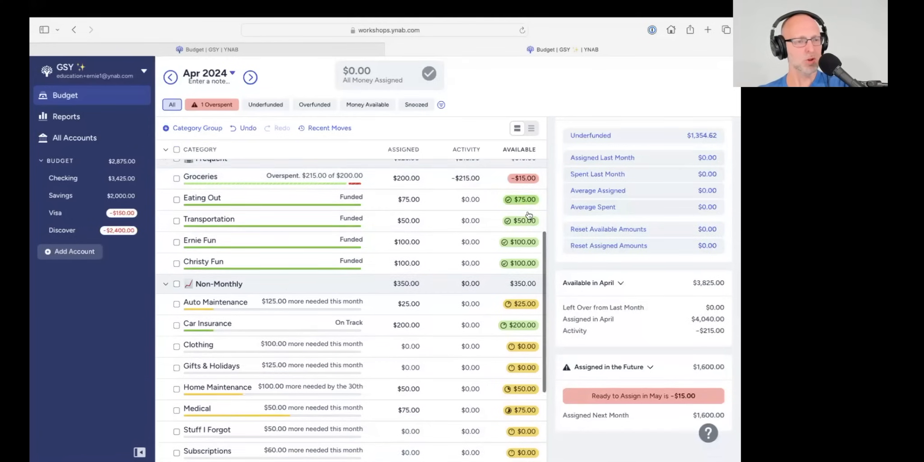
pyautogui.scroll(-2, 530, 226)
pyautogui.scroll(-2, 533, 239)
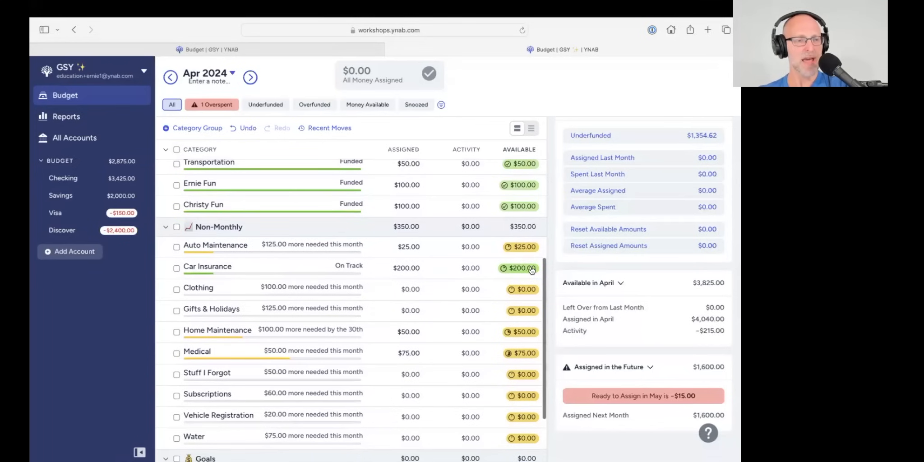
pyautogui.moveTo(532, 270)
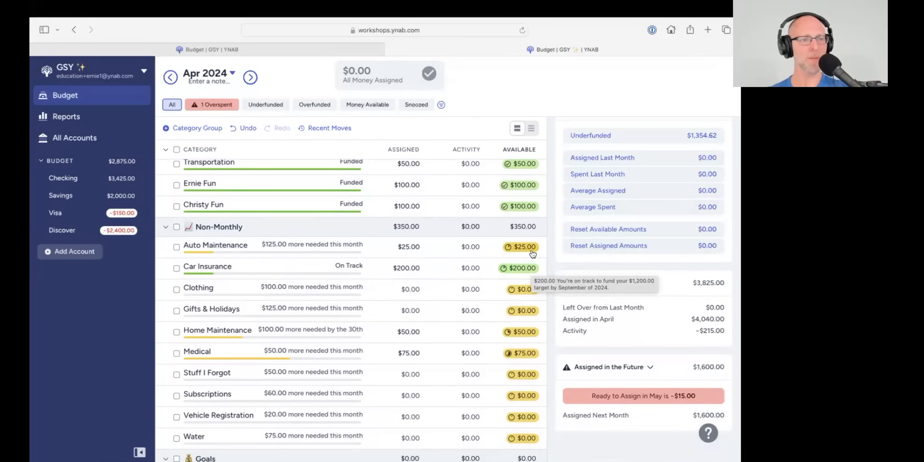
pyautogui.scroll(1, 461, 242)
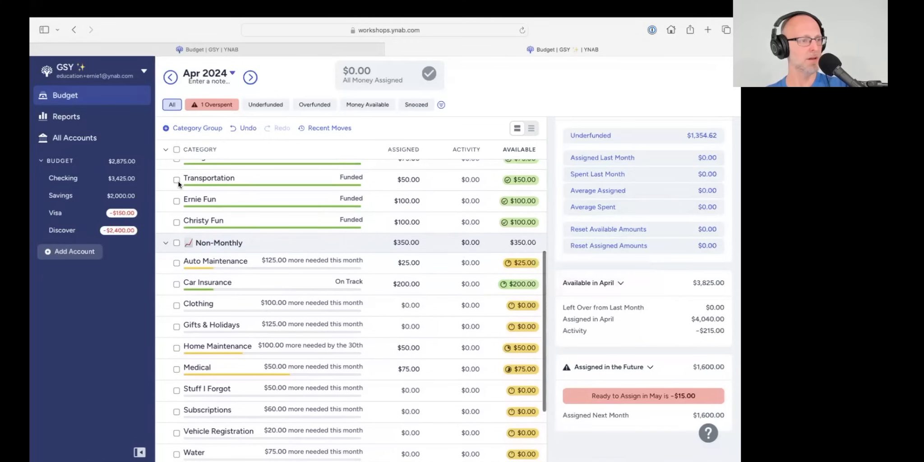
pyautogui.click(176, 180)
pyautogui.scroll(4, 406, 207)
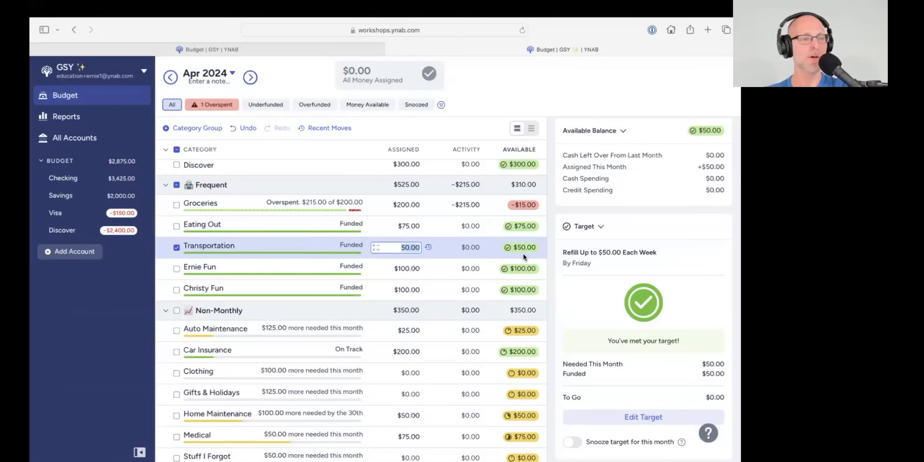
pyautogui.moveTo(523, 254)
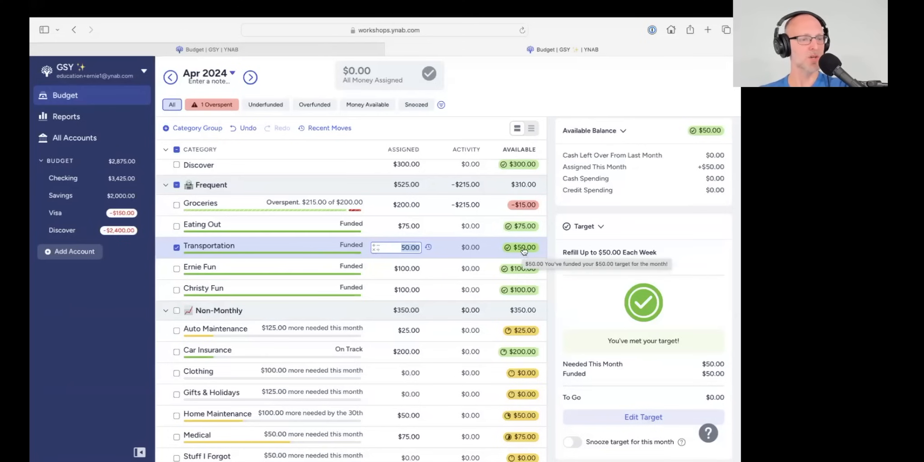
# - Cover the Groceries overspending with money from the Transportation category, and clear the category selection
pyautogui.click(523, 205)
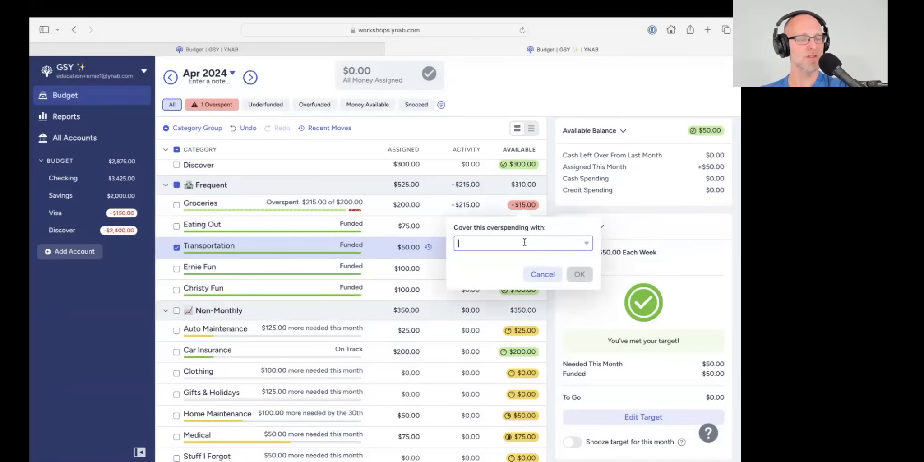
pyautogui.write('tran')
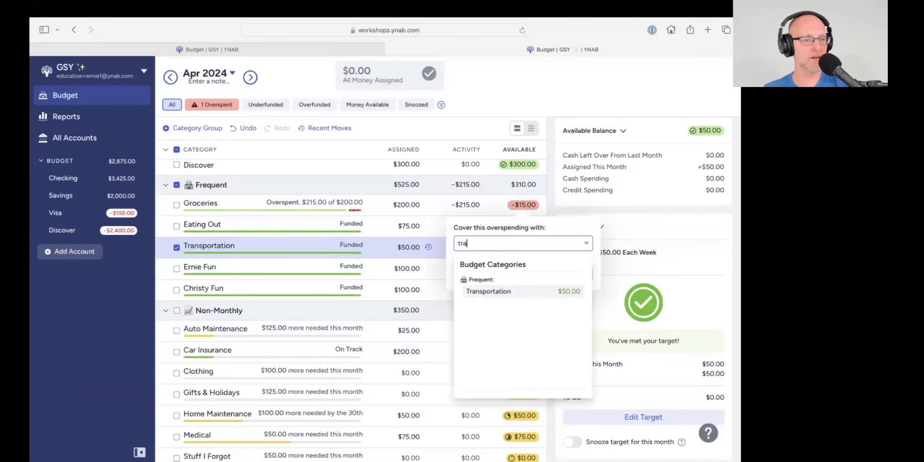
pyautogui.click(546, 288)
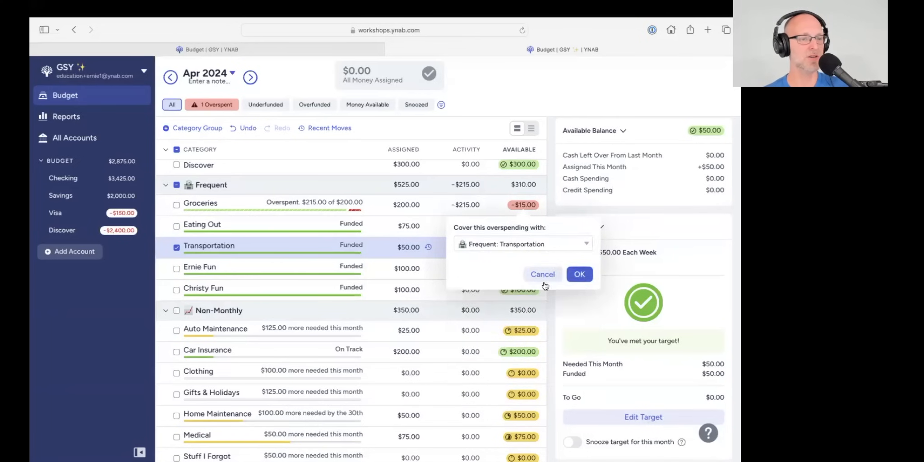
pyautogui.click(574, 272)
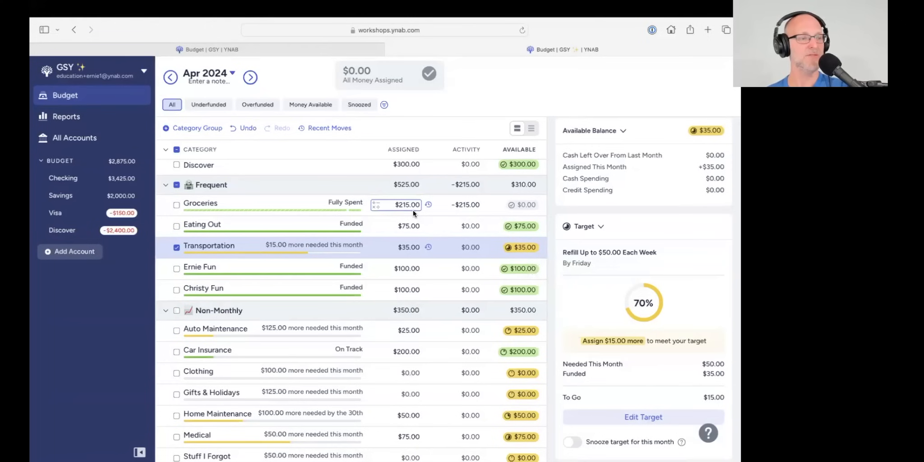
pyautogui.click(177, 247)
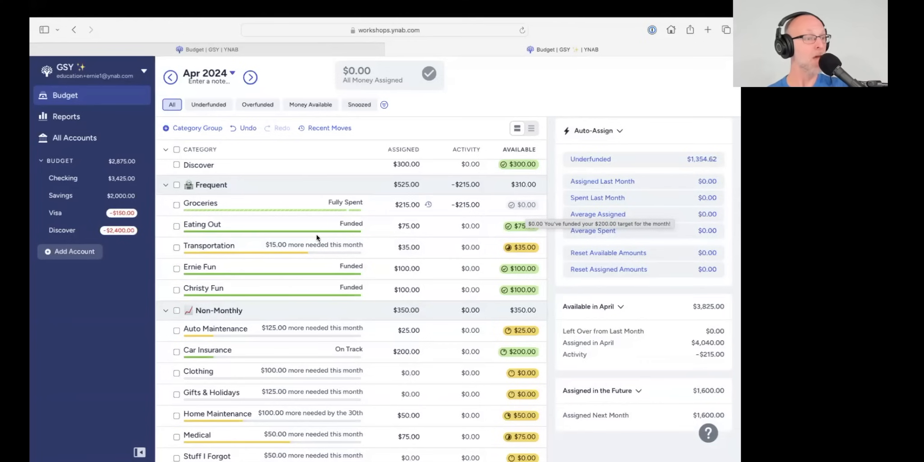
# - Select the Transportation category and check its remaining available balance and target progress
pyautogui.click(176, 248)
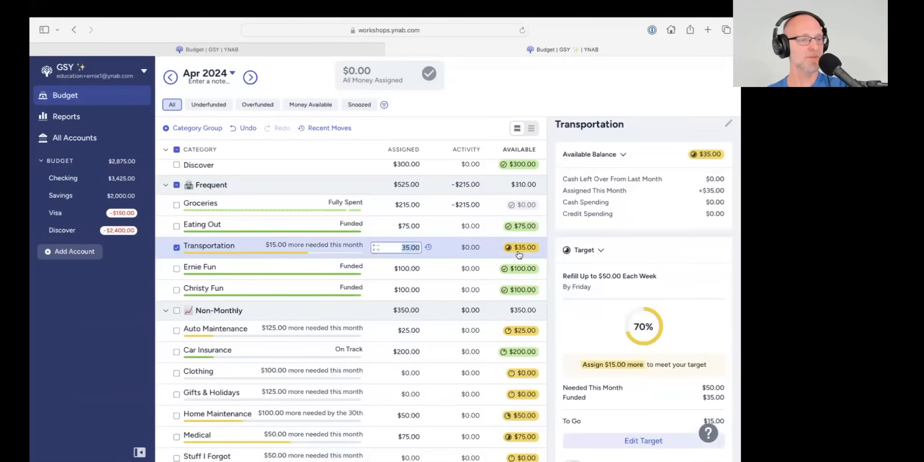
pyautogui.scroll(-1, 507, 229)
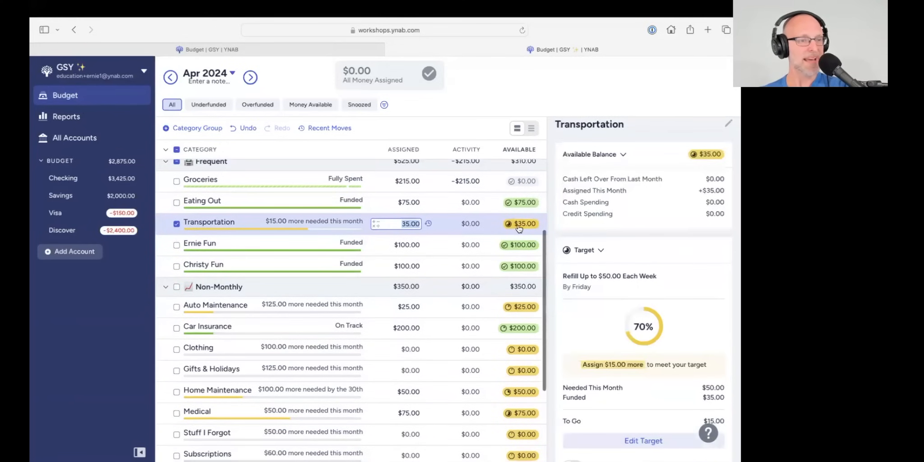
pyautogui.moveTo(524, 229)
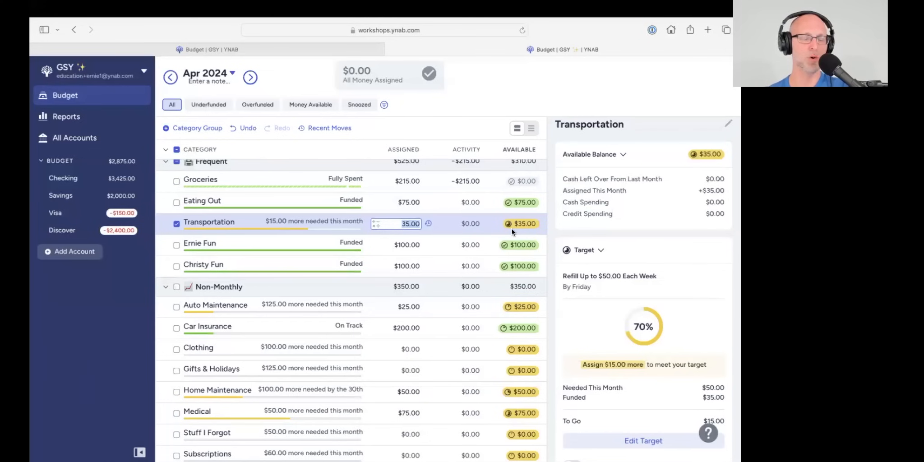
# - Snooze the Transportation category's target for this month and clear the category selection
pyautogui.scroll(-2, 585, 379)
pyautogui.click(572, 419)
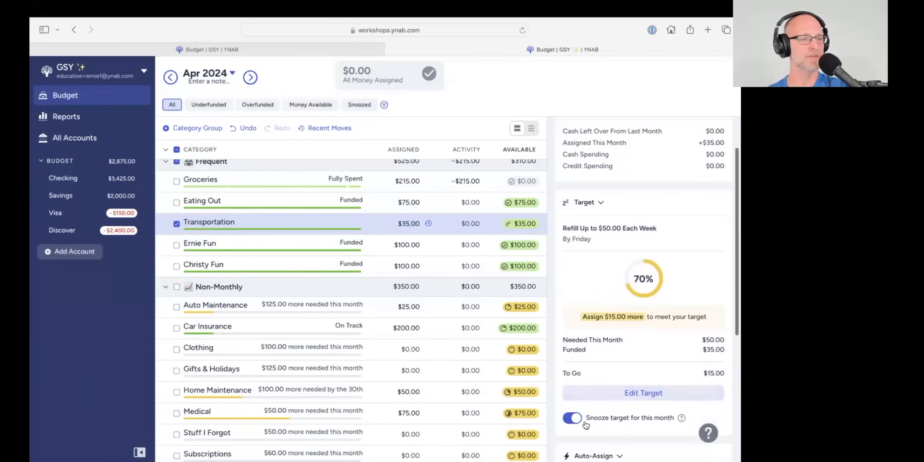
pyautogui.click(177, 223)
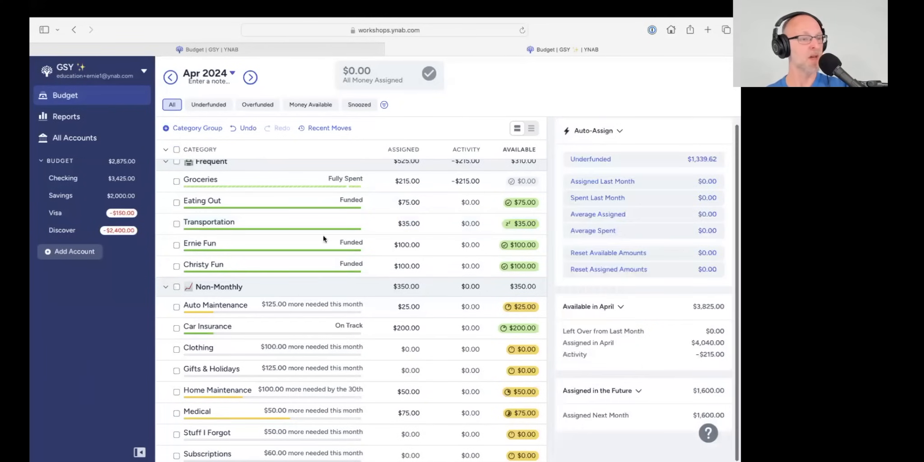
# - Record a $140 outflow to new payee Verizon in the Visa account, categorized as Monthly: Phone, and save it
pyautogui.scroll(5, 416, 254)
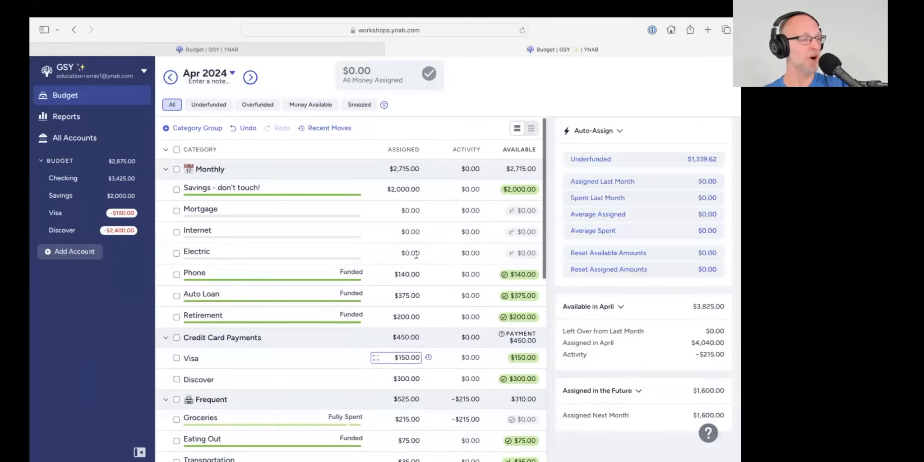
pyautogui.scroll(-1, 281, 228)
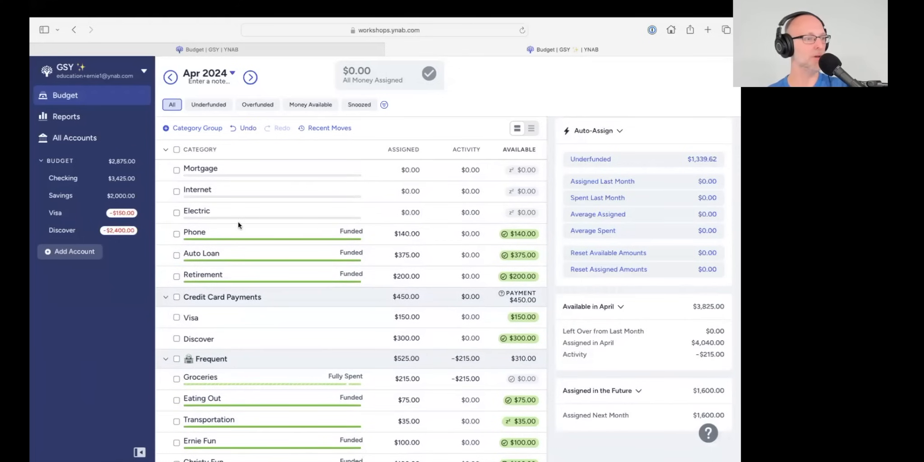
pyautogui.click(68, 217)
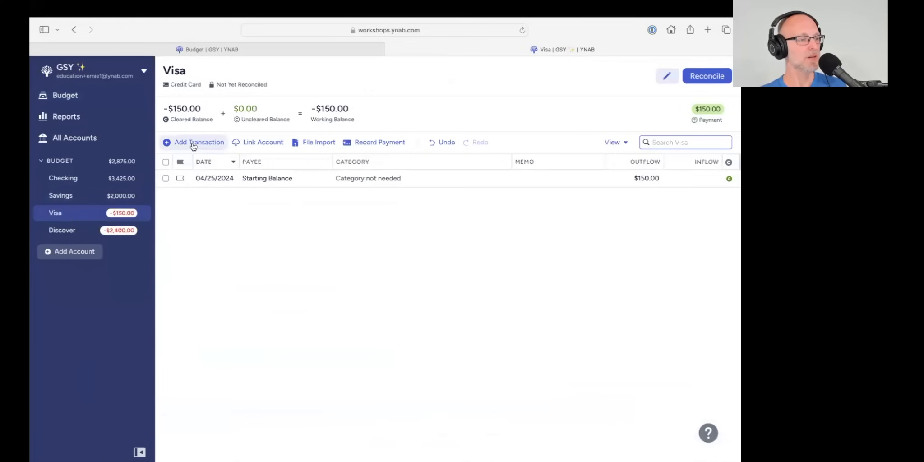
pyautogui.click(192, 144)
pyautogui.click(267, 180)
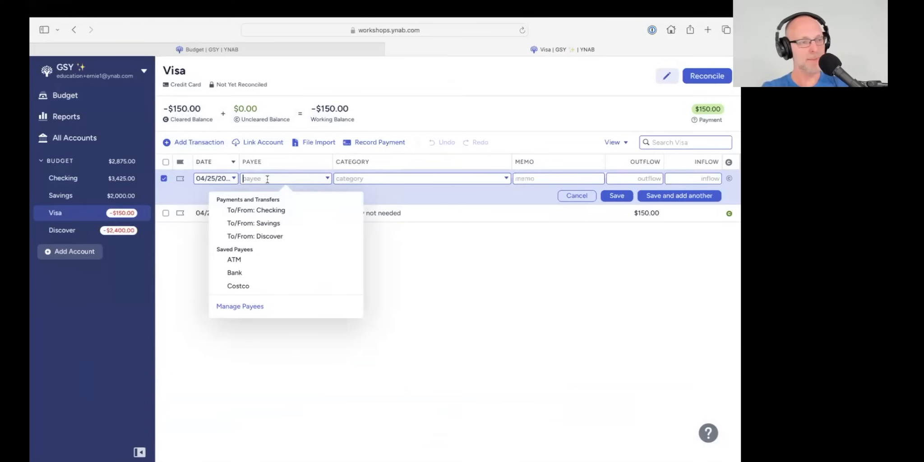
pyautogui.write('Verizon')
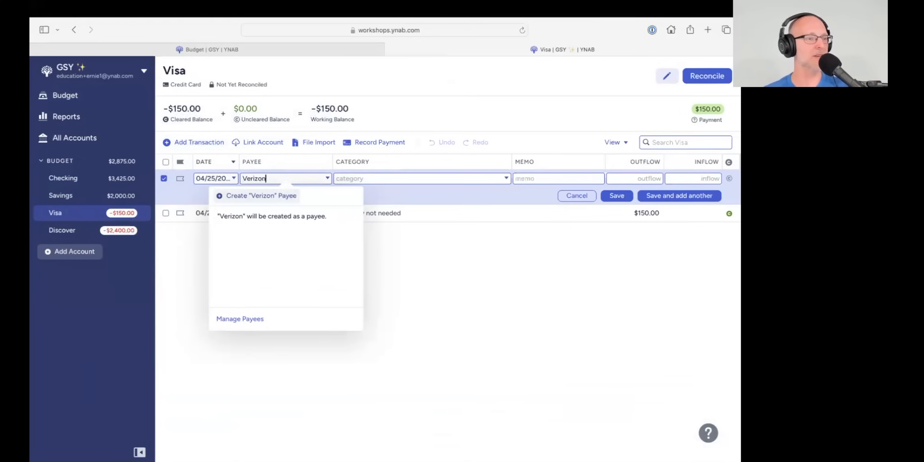
pyautogui.press('Tab')
pyautogui.write('phon')
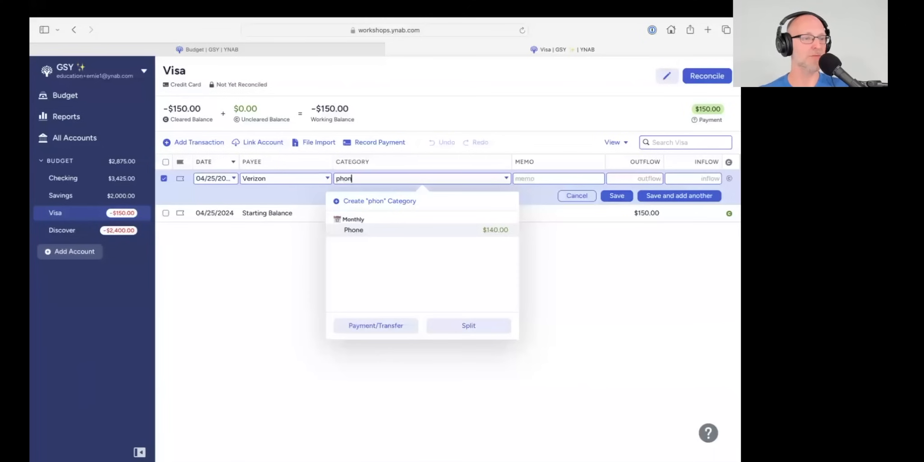
pyautogui.click(370, 232)
pyautogui.click(652, 176)
pyautogui.write('140')
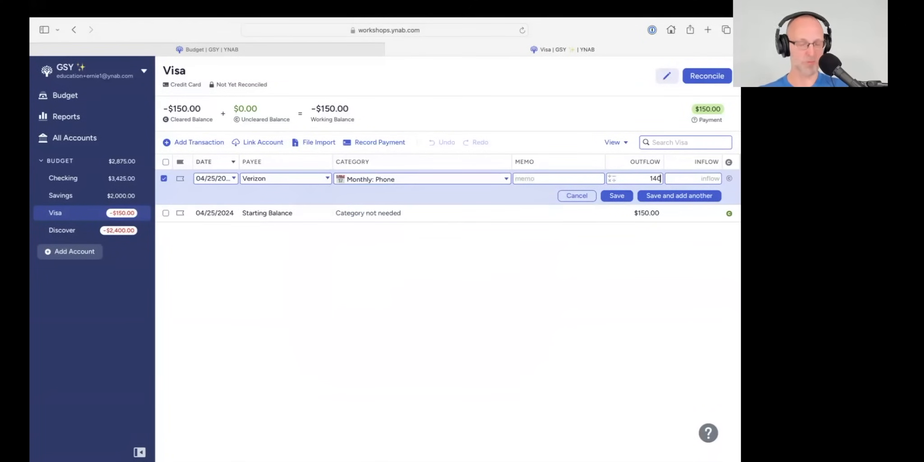
pyautogui.click(615, 197)
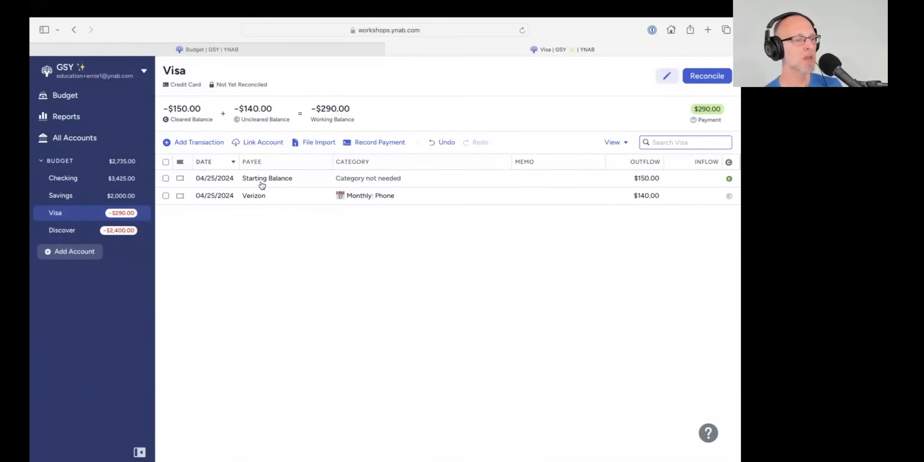
# - Select the Verizon transaction, return to the budget, compare the Phone and Visa payment categories' activity and available balances, and clear the selection
pyautogui.click(165, 196)
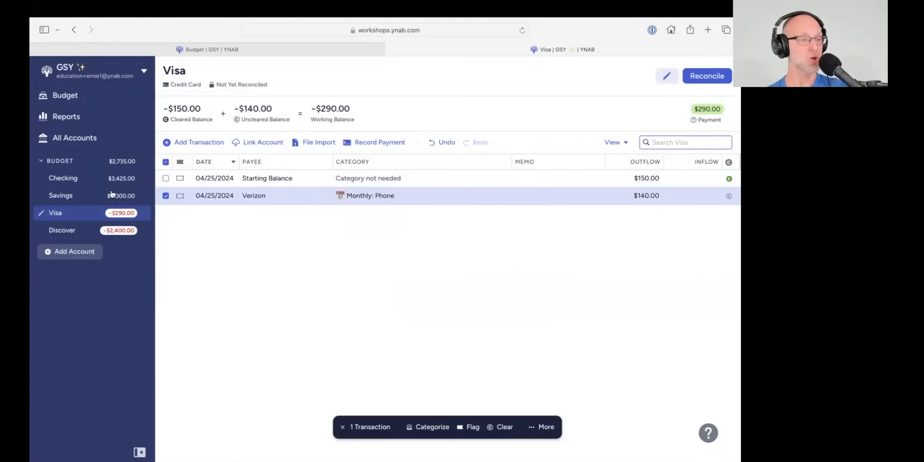
pyautogui.click(63, 98)
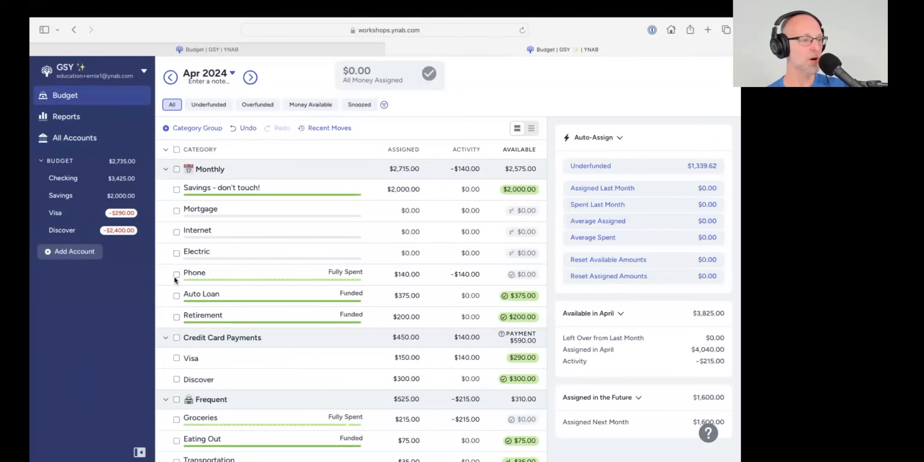
pyautogui.click(408, 274)
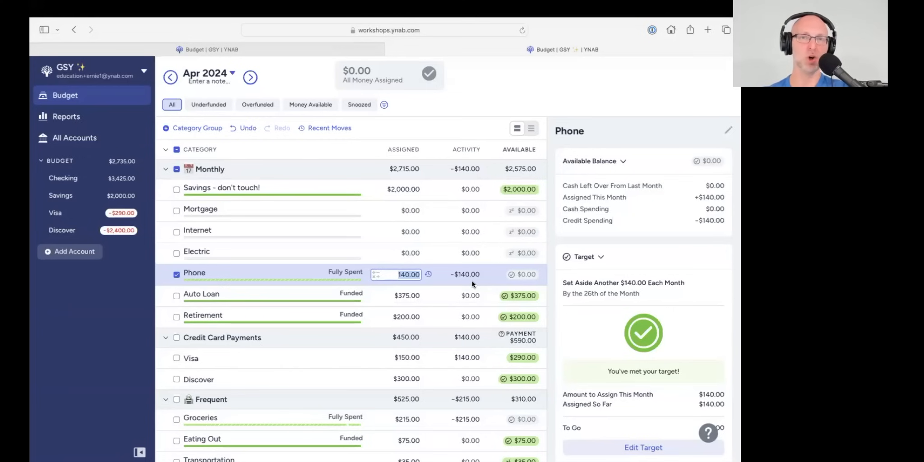
pyautogui.click(176, 358)
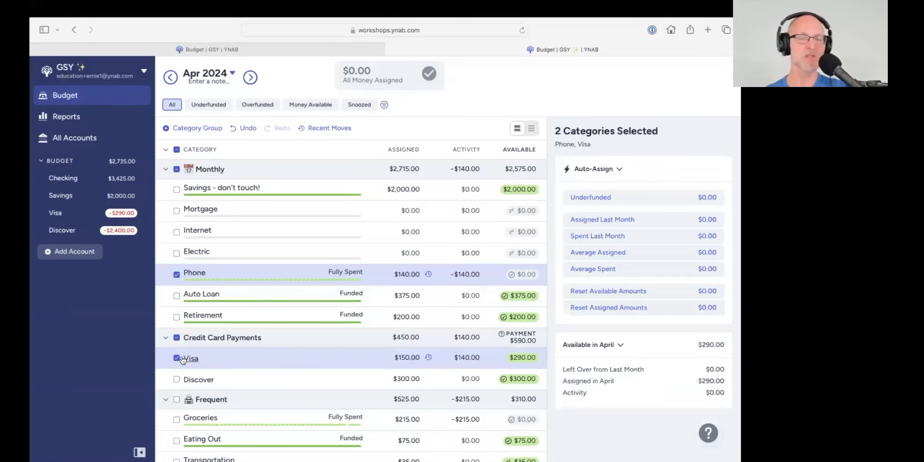
pyautogui.scroll(-3, 363, 330)
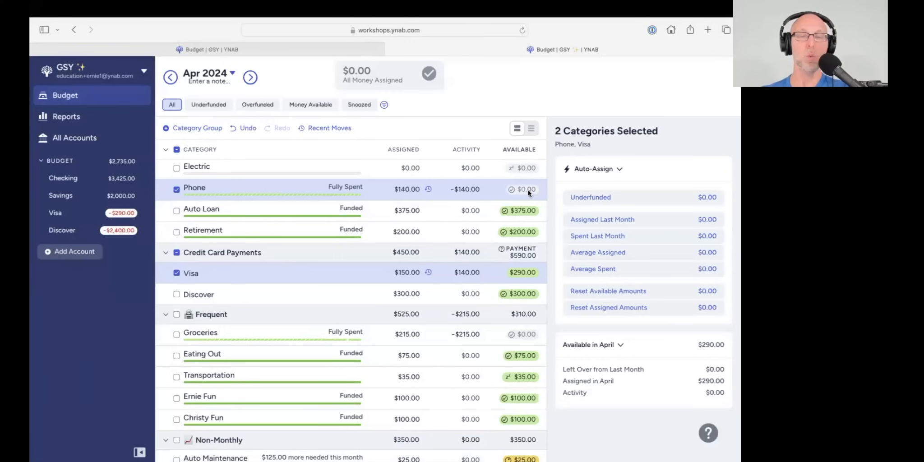
pyautogui.moveTo(528, 189)
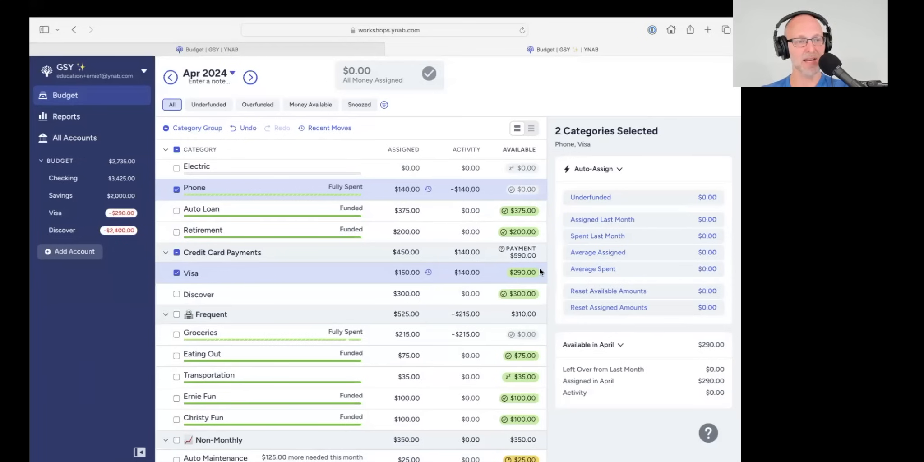
pyautogui.click(177, 189)
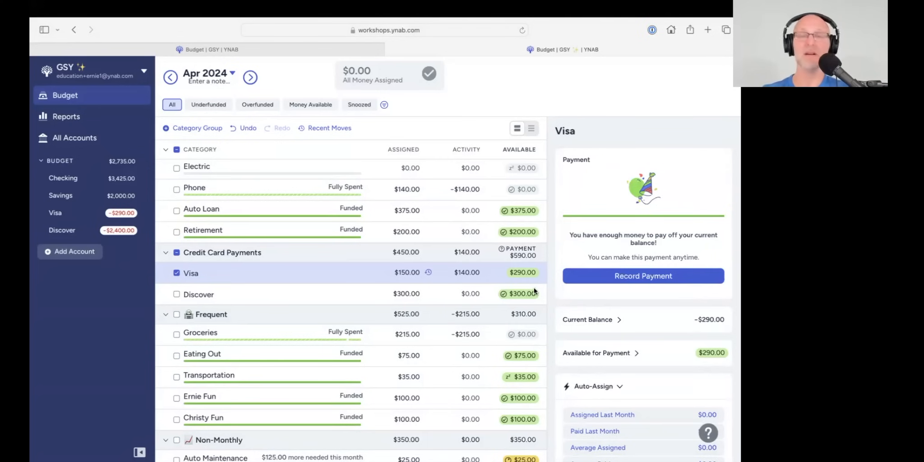
pyautogui.click(176, 273)
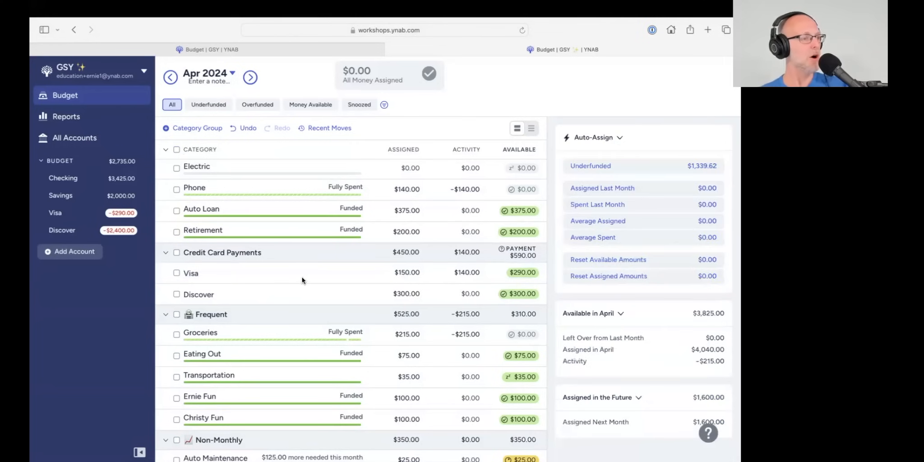
pyautogui.scroll(3, 303, 278)
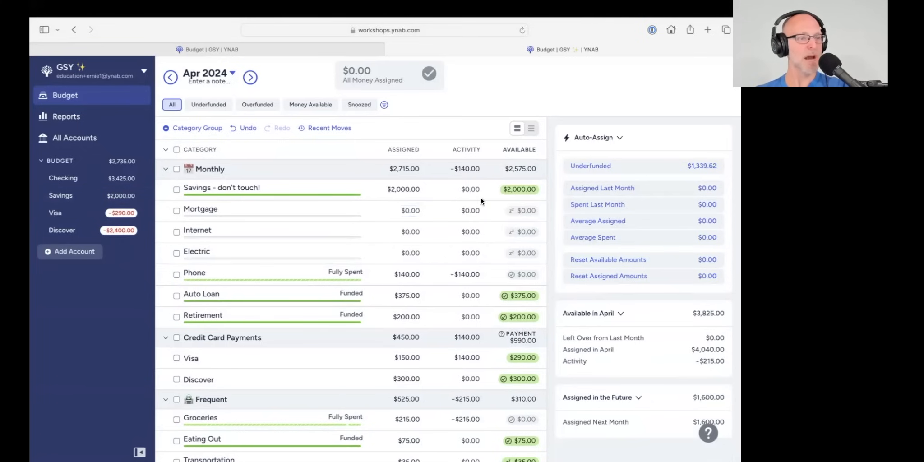
# - Move the full $2,000 from the "Savings - don't touch!" category to Ready to Assign
pyautogui.scroll(-1, 480, 198)
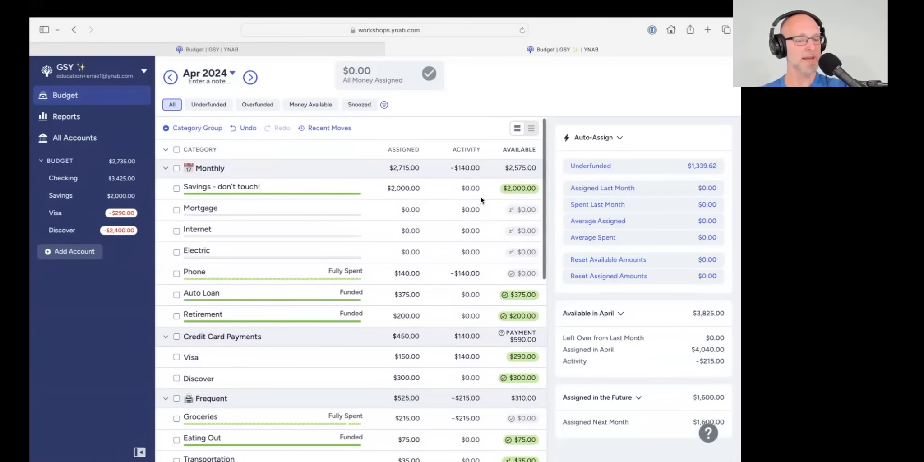
pyautogui.scroll(-1, 505, 194)
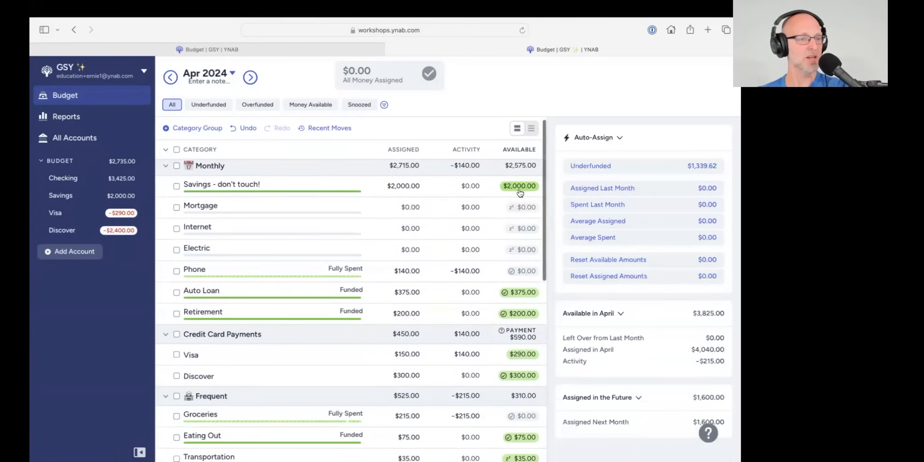
pyautogui.click(518, 190)
pyautogui.click(497, 262)
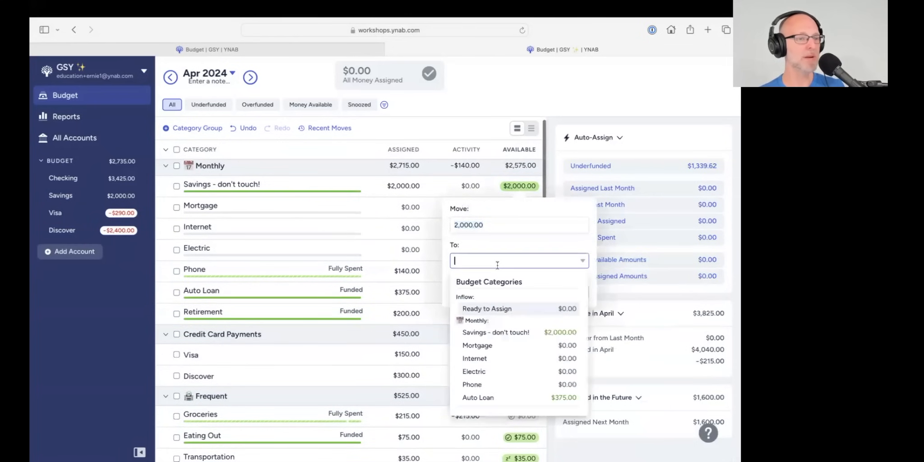
pyautogui.click(496, 305)
pyautogui.click(572, 289)
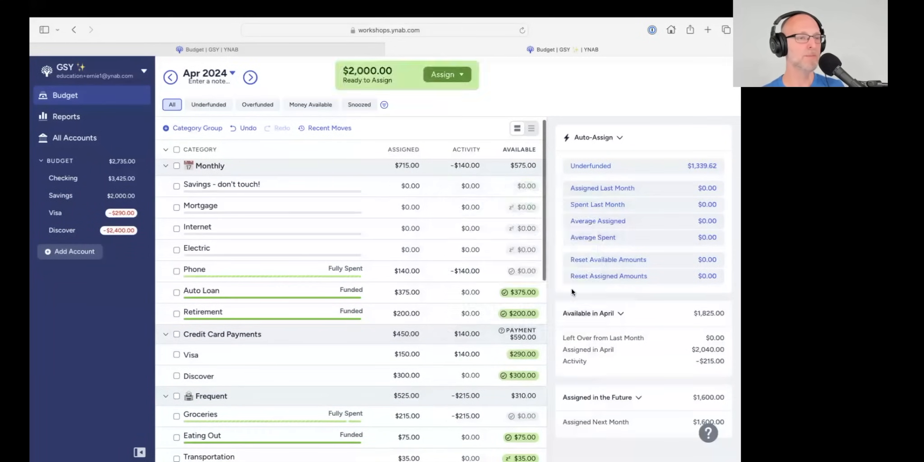
# - Remove the "Savings - don't touch!" category from the Monthly group
pyautogui.click(225, 184)
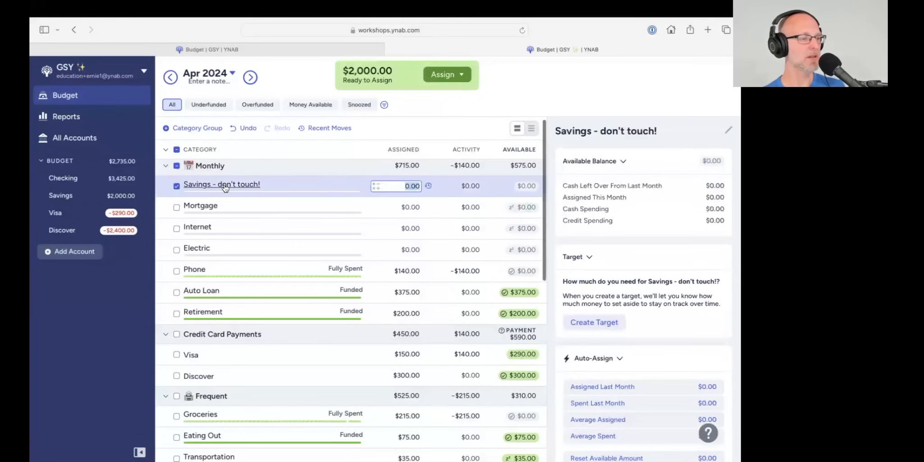
pyautogui.click(224, 184)
pyautogui.click(185, 235)
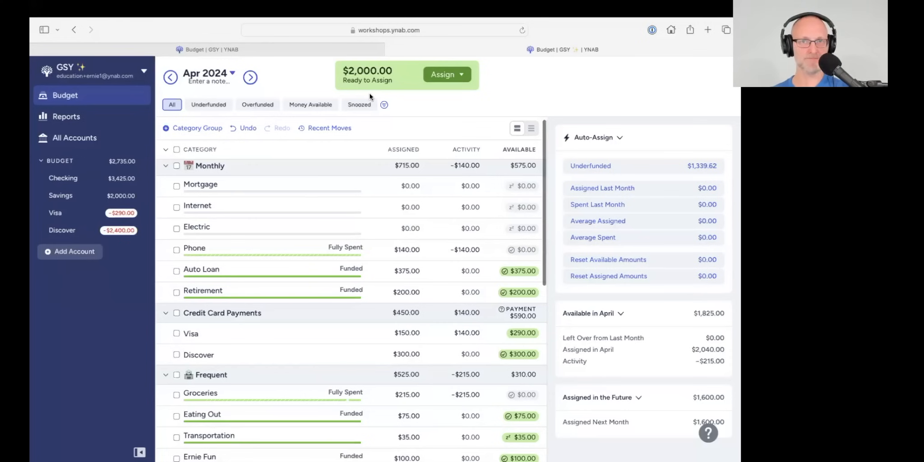
# - Assign $1,500 to New Roof and $500 to Vacation in the Goals group
pyautogui.scroll(-10, 318, 188)
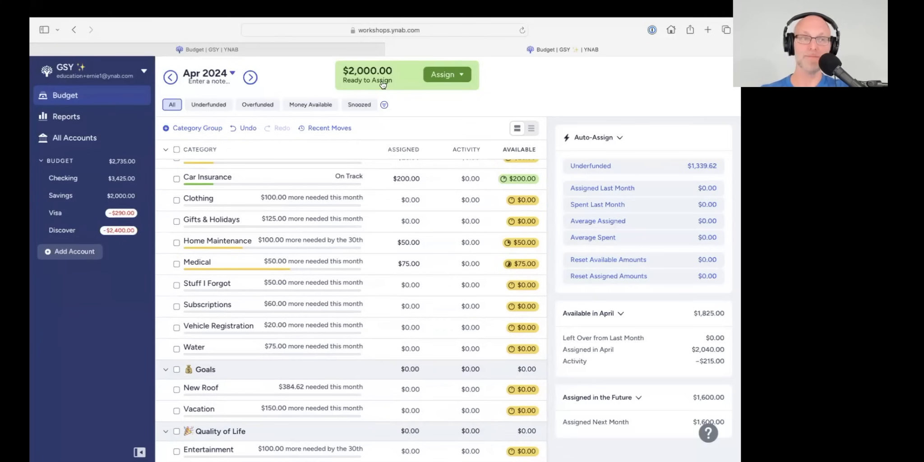
pyautogui.click(408, 388)
pyautogui.write('1500')
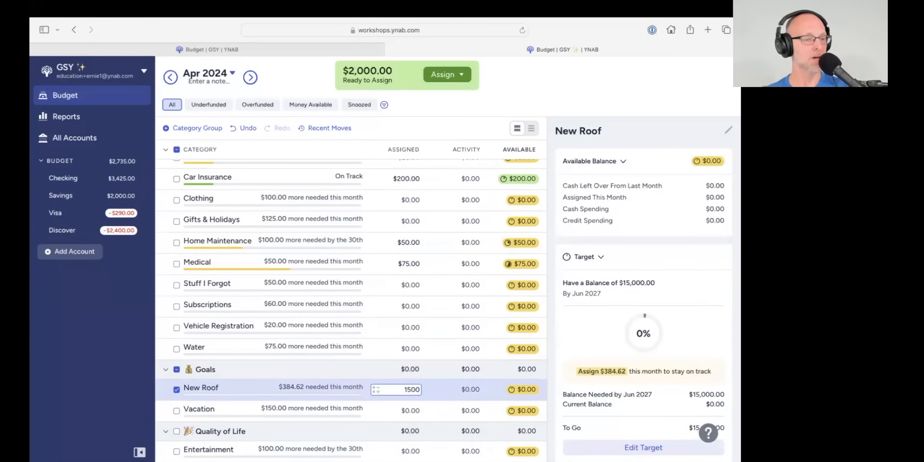
pyautogui.press('Return')
pyautogui.click(402, 408)
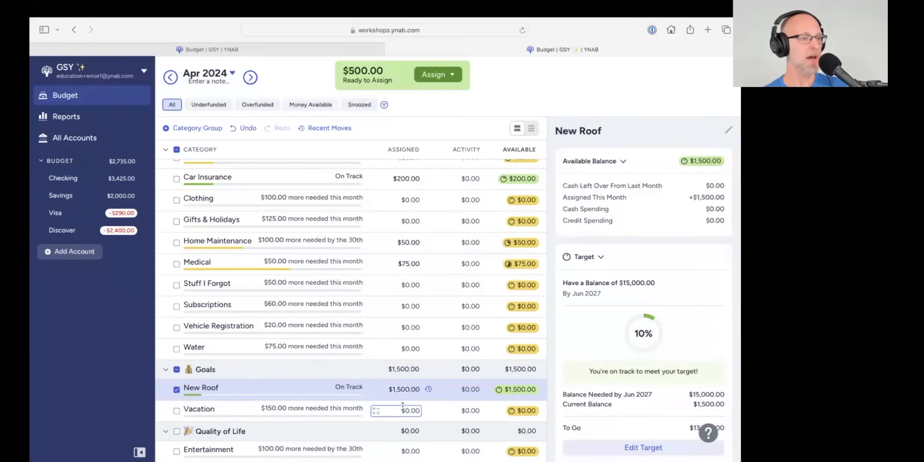
pyautogui.click(401, 408)
pyautogui.write('500')
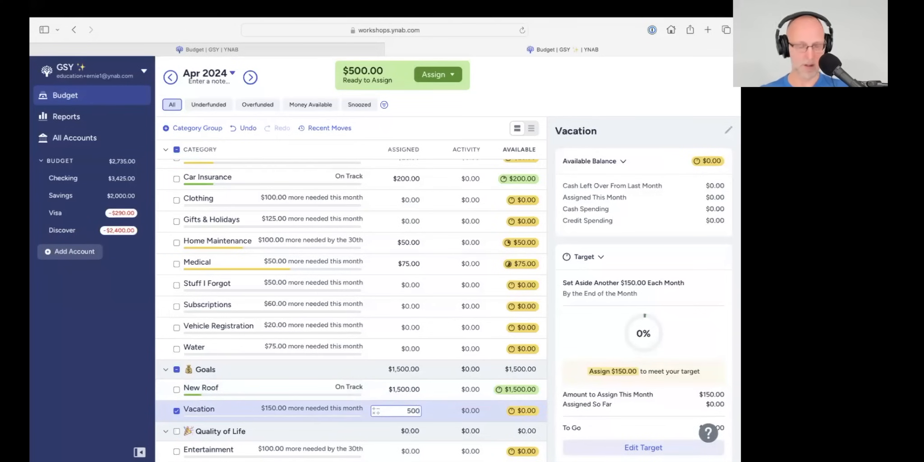
pyautogui.press('Return')
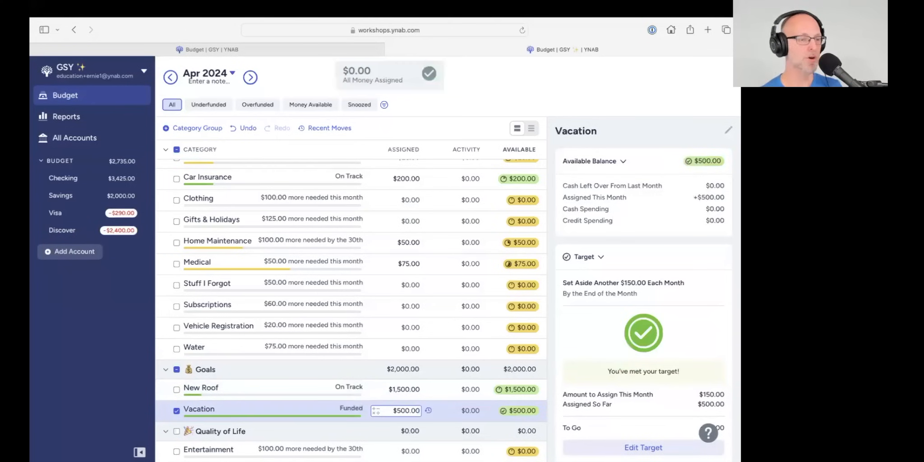
# - Select the New Roof and Vacation categories and compare their available balances in April and May 2024
pyautogui.click(180, 390)
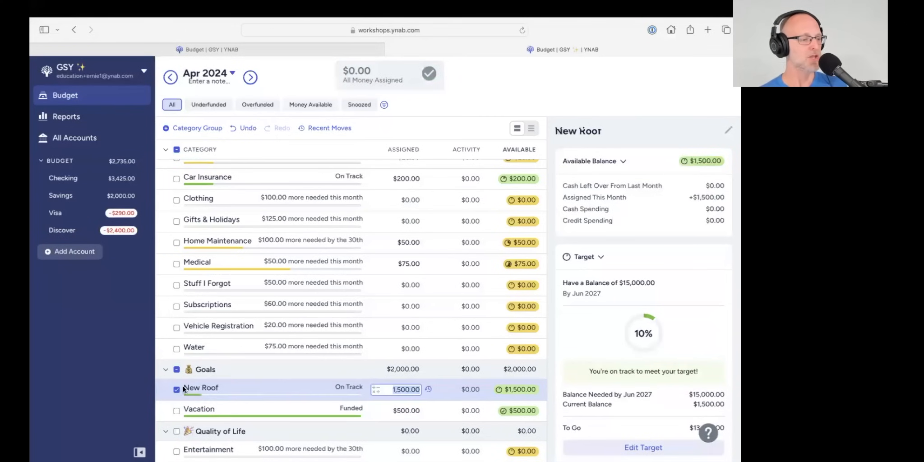
pyautogui.click(177, 410)
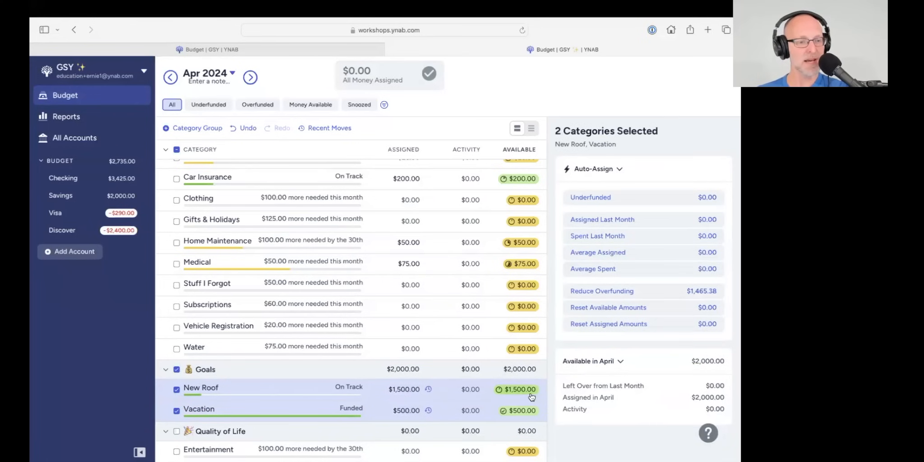
pyautogui.moveTo(509, 397)
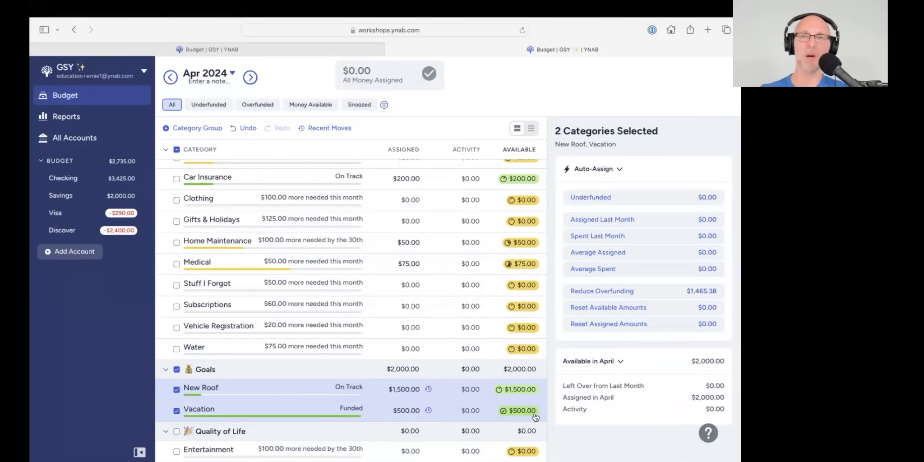
pyautogui.moveTo(534, 418)
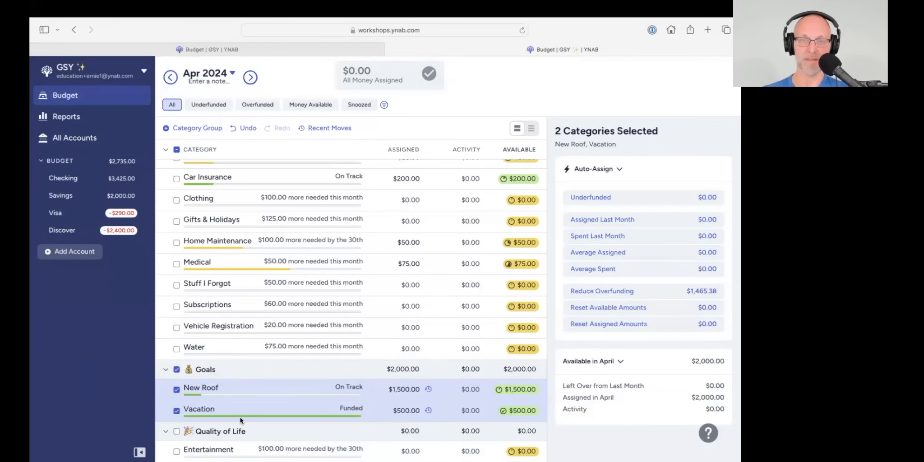
pyautogui.click(250, 77)
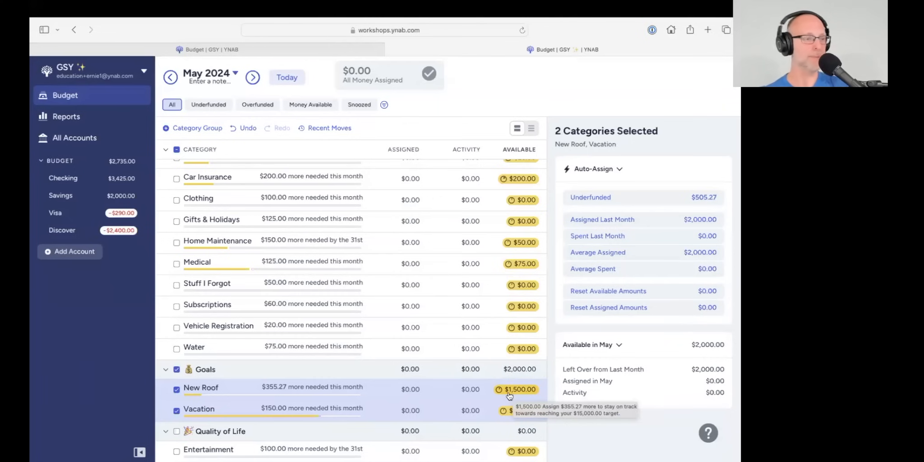
# - Clear the New Roof and Vacation selection and return the budget to the current month, April 2024
pyautogui.click(183, 369)
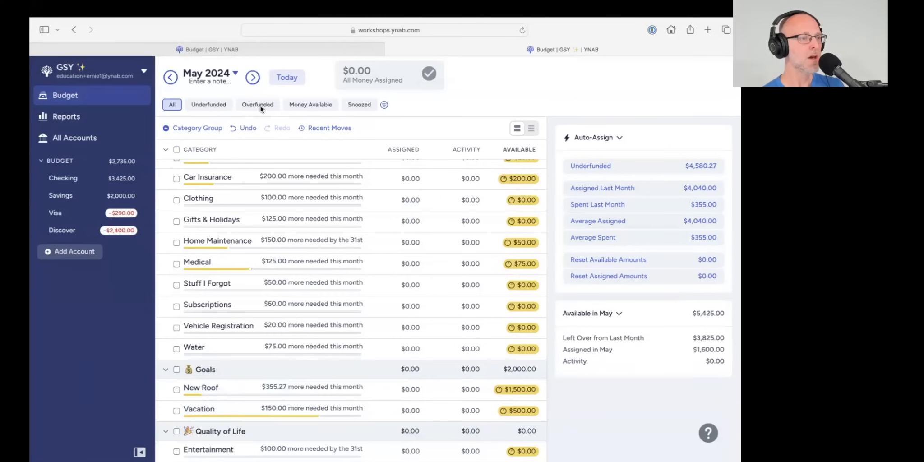
pyautogui.click(286, 78)
pyautogui.scroll(15, 426, 250)
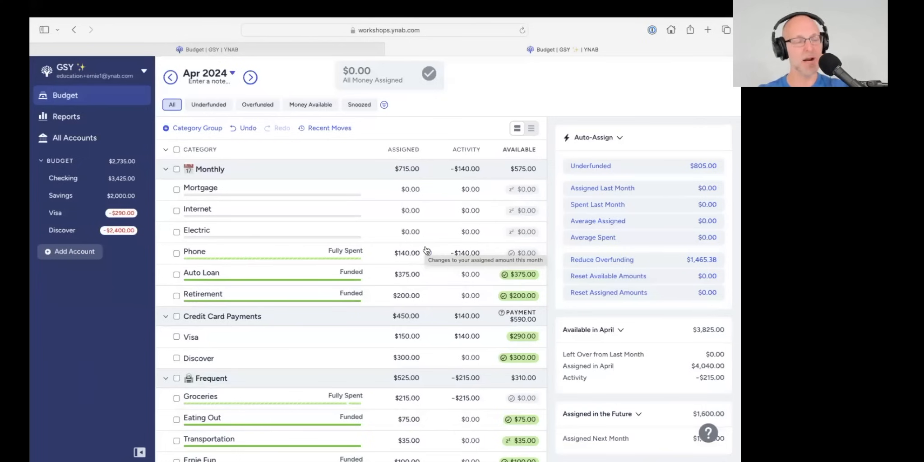
# - Record an $1,800 inflow from payee YNAB in the Checking account, dated 04/25/2024 and categorized as Ready to Assign
pyautogui.click(76, 185)
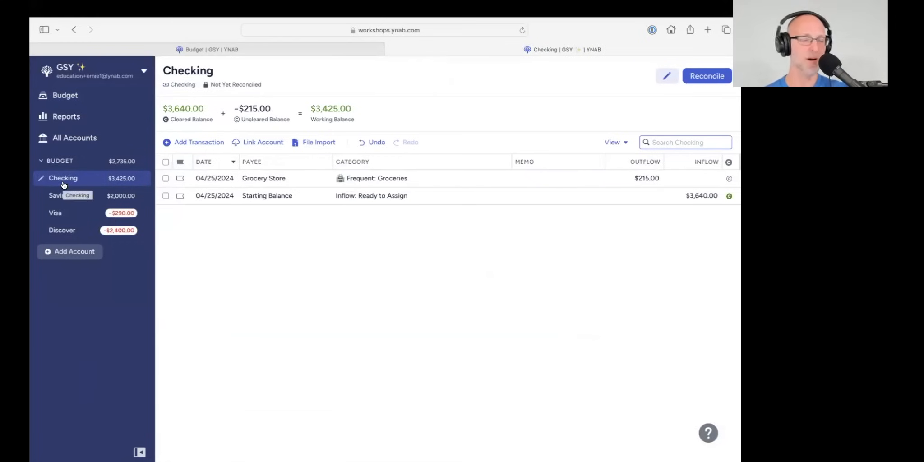
pyautogui.click(182, 145)
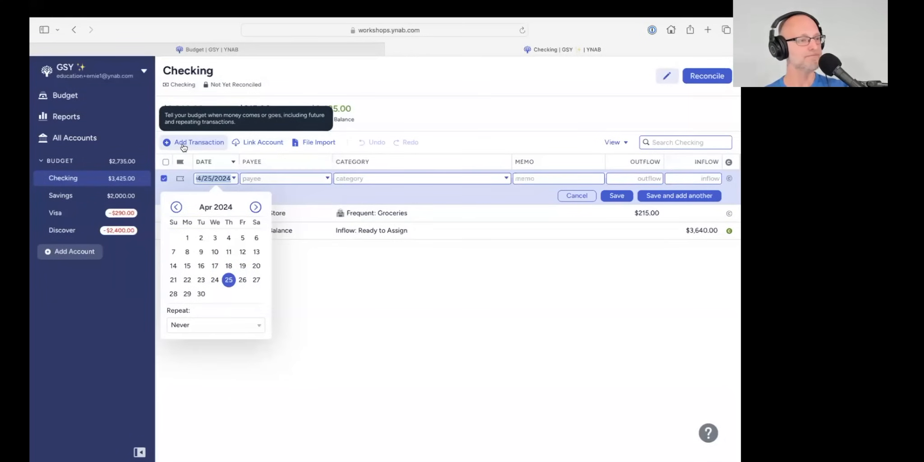
pyautogui.click(256, 176)
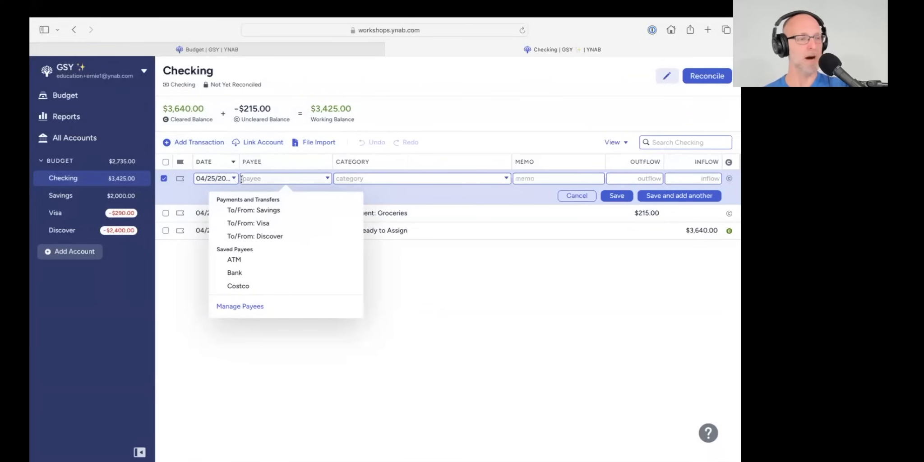
pyautogui.write('YNAB')
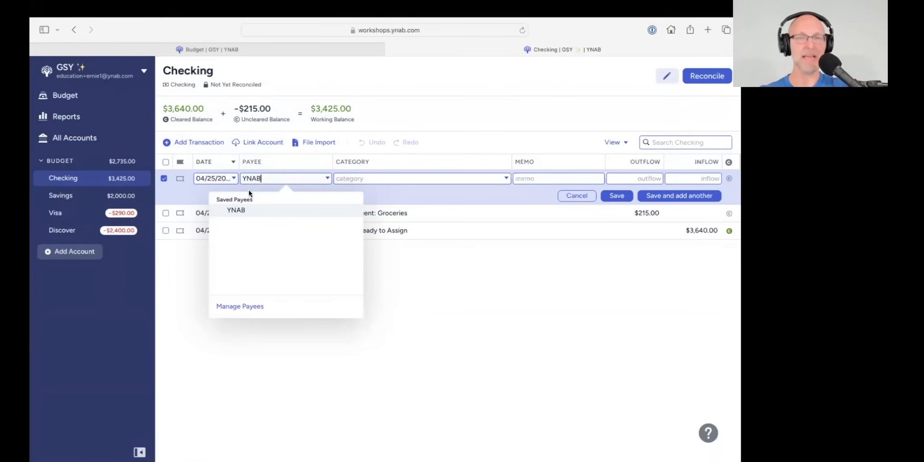
pyautogui.press('Tab')
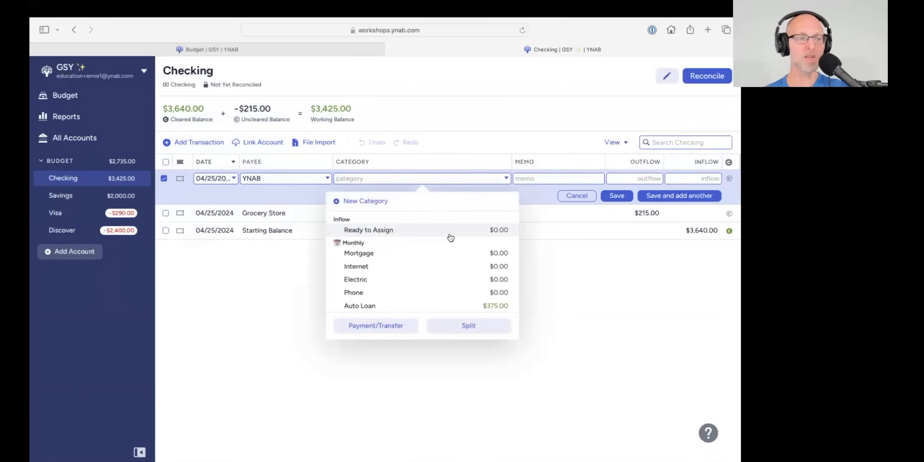
pyautogui.click(382, 235)
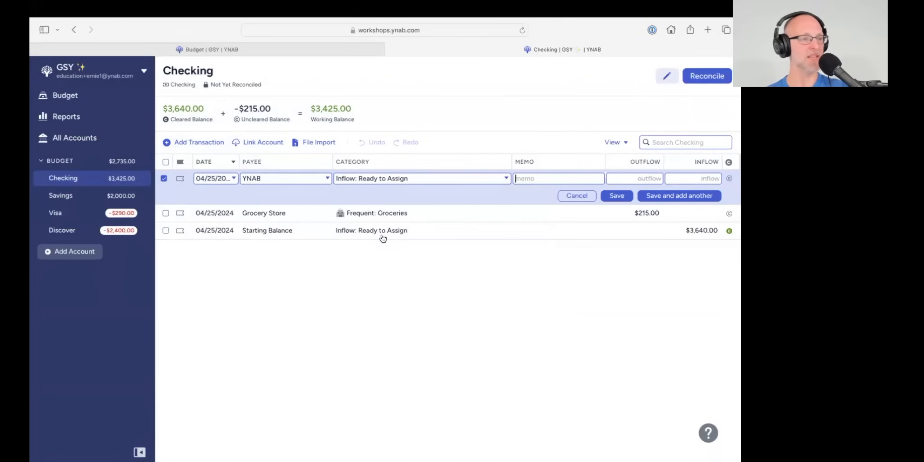
pyautogui.click(698, 180)
pyautogui.write('1800')
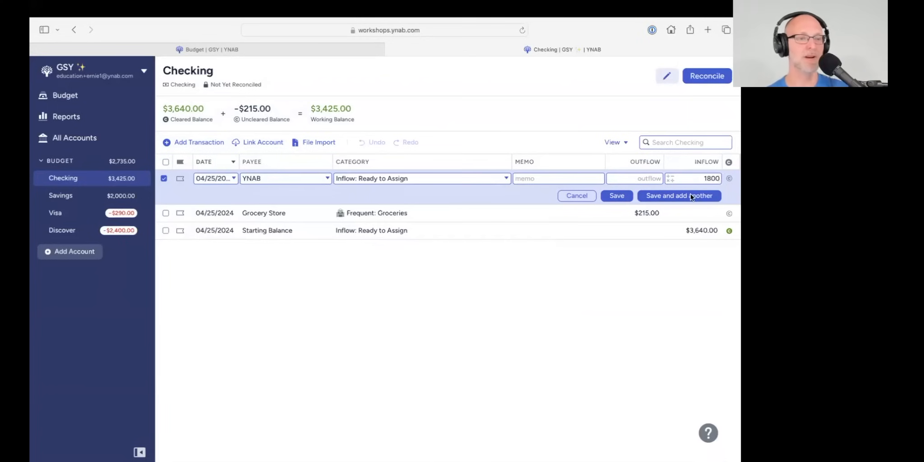
pyautogui.click(616, 196)
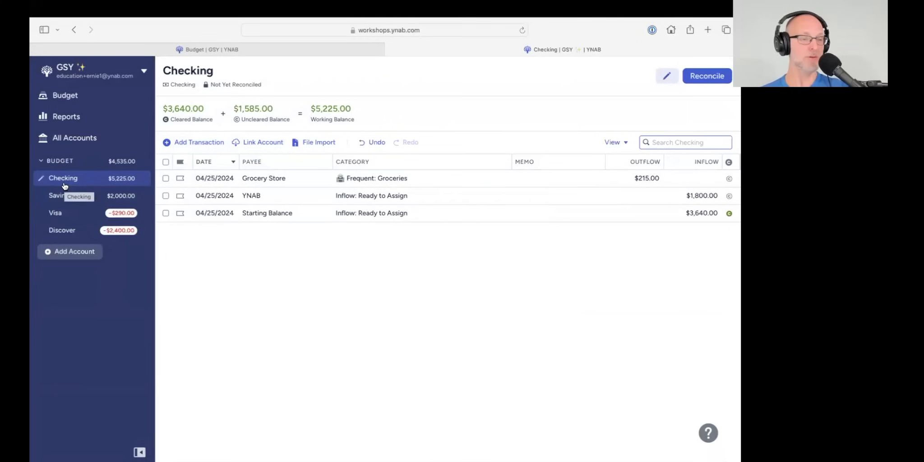
pyautogui.click(165, 195)
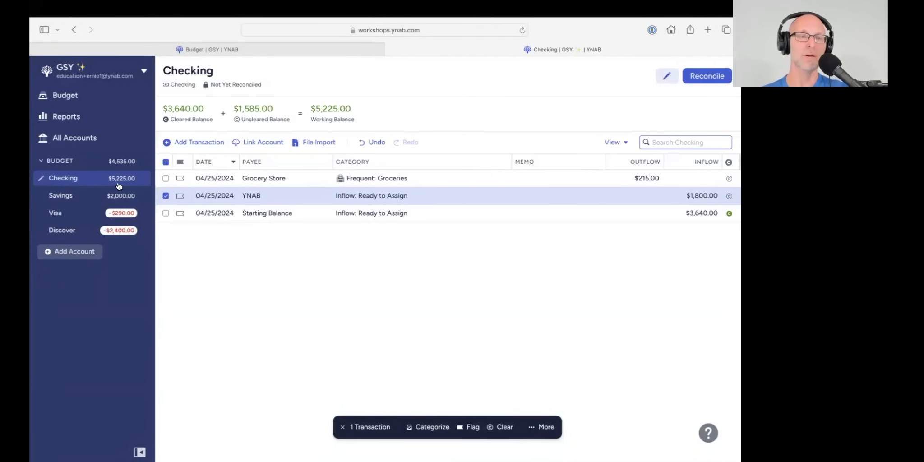
# - Auto-assign the underfunded amounts in April 2024 to every Non-Monthly category except Car Insurance, plus Entertainment, and clear the selection
pyautogui.click(63, 95)
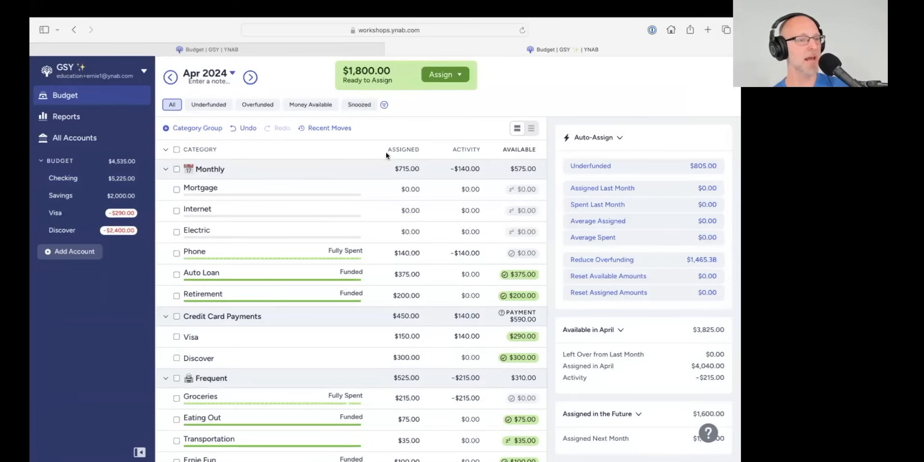
pyautogui.scroll(-2, 387, 165)
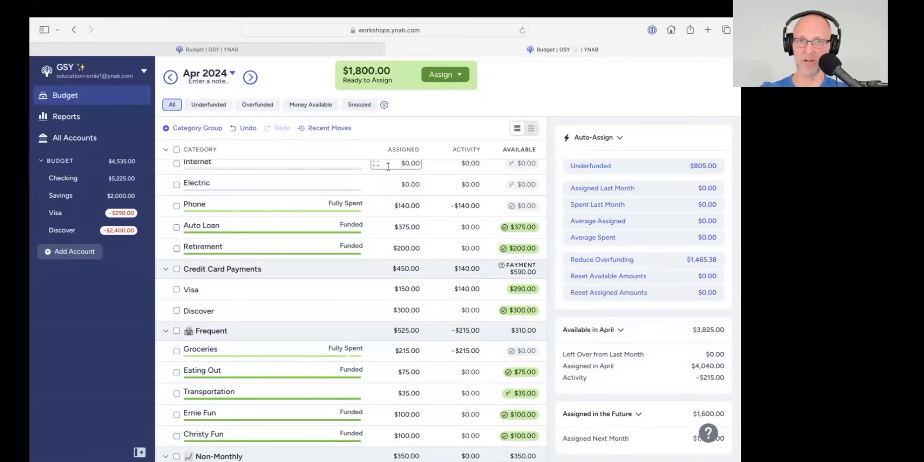
pyautogui.scroll(-5, 379, 189)
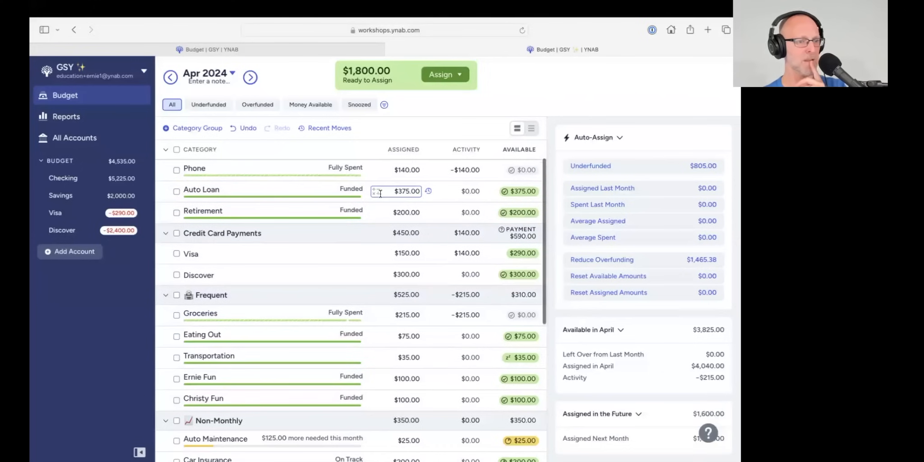
pyautogui.scroll(-4, 379, 193)
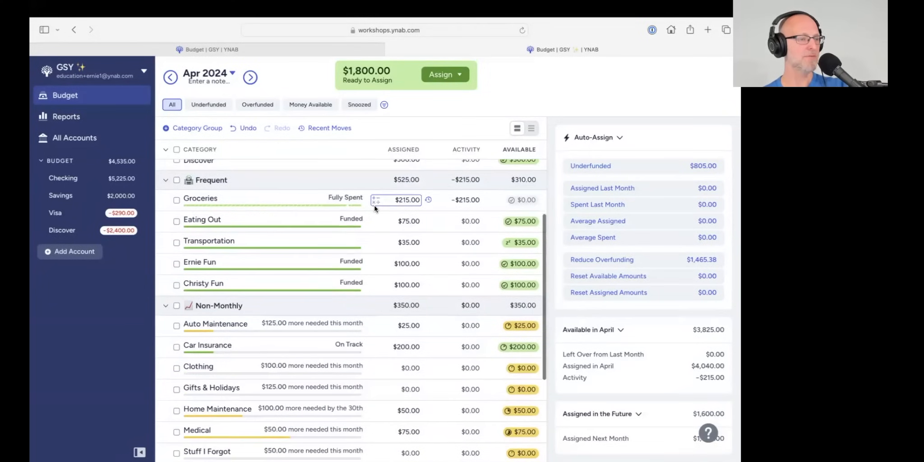
pyautogui.click(176, 303)
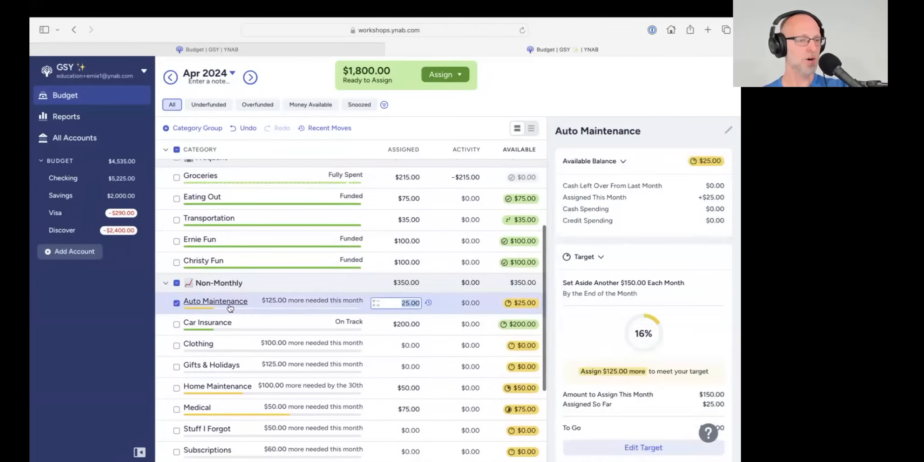
pyautogui.scroll(-3, 176, 297)
pyautogui.click(176, 295)
pyautogui.click(176, 316)
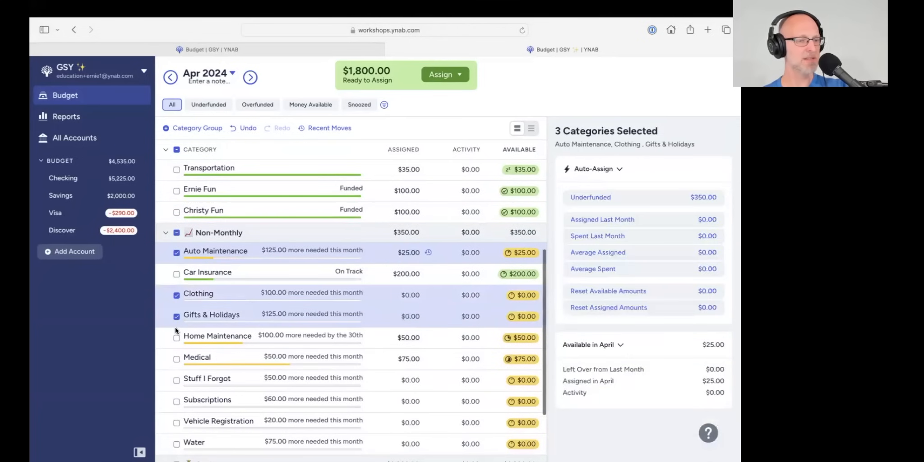
pyautogui.click(175, 337)
pyautogui.click(177, 358)
pyautogui.click(177, 379)
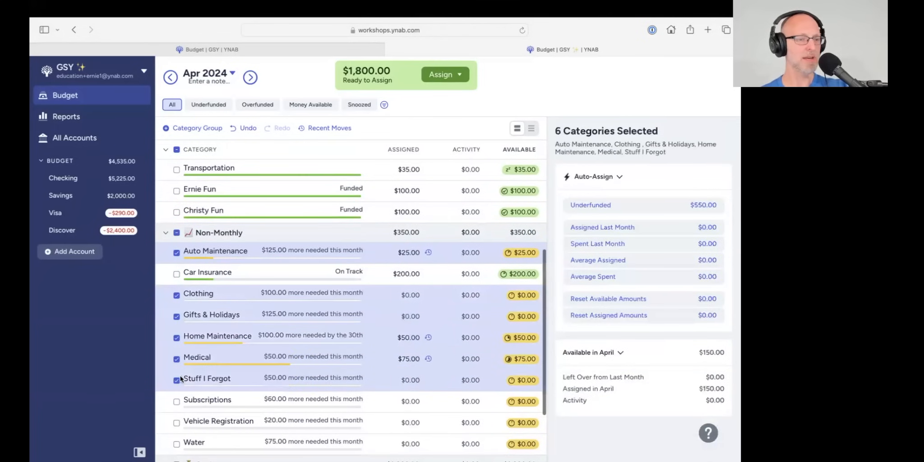
pyautogui.scroll(-3, 180, 375)
pyautogui.click(176, 340)
pyautogui.click(176, 361)
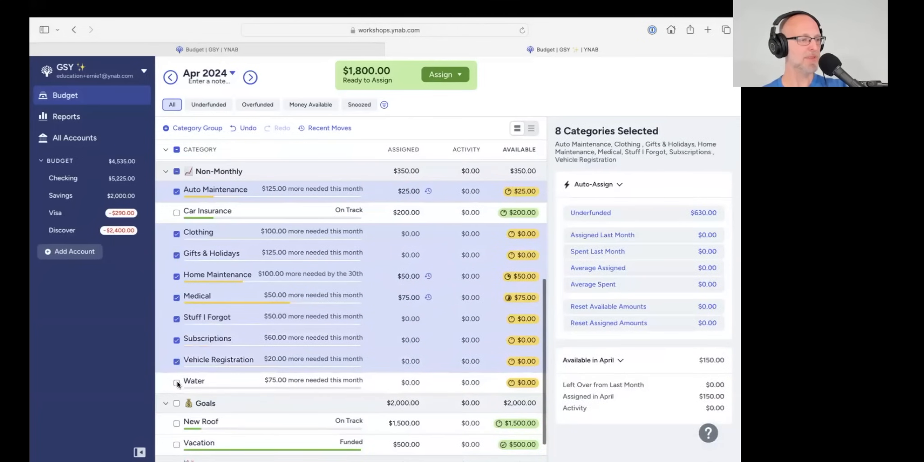
pyautogui.click(176, 382)
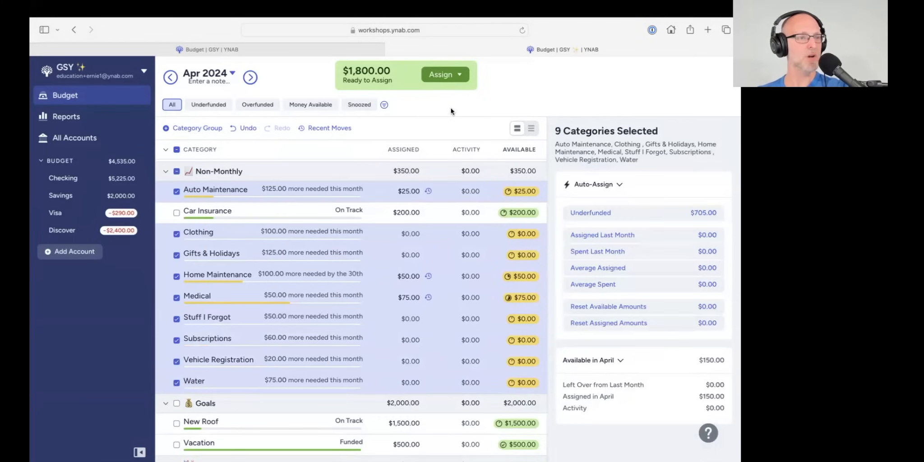
pyautogui.scroll(-2, 288, 283)
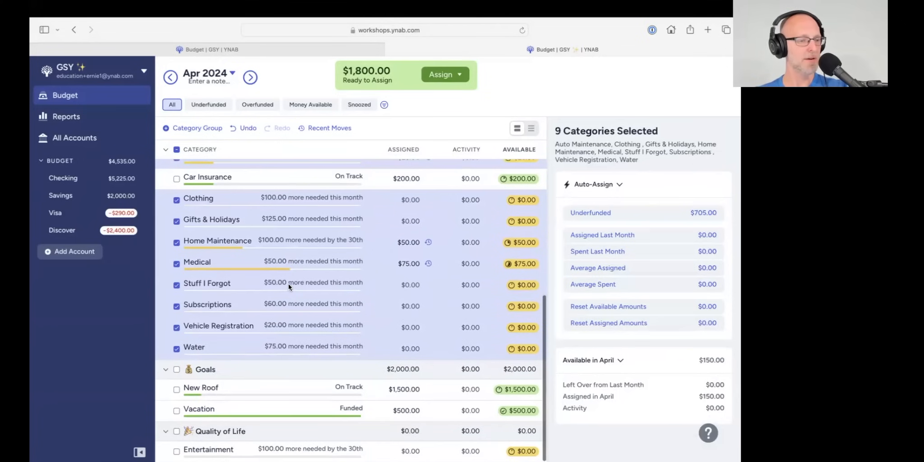
pyautogui.click(176, 451)
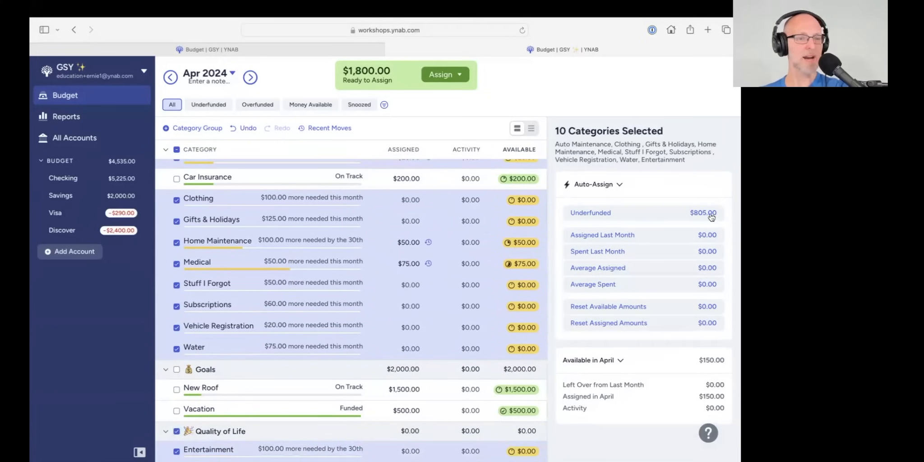
pyautogui.click(644, 215)
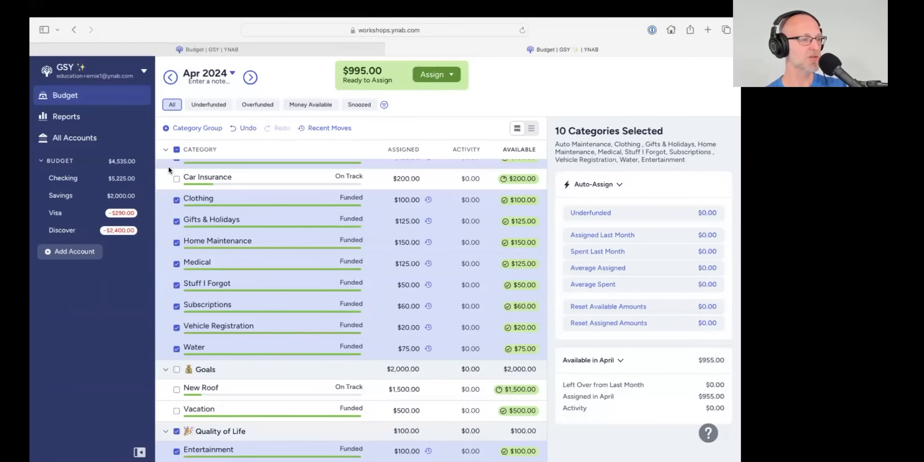
pyautogui.click(176, 150)
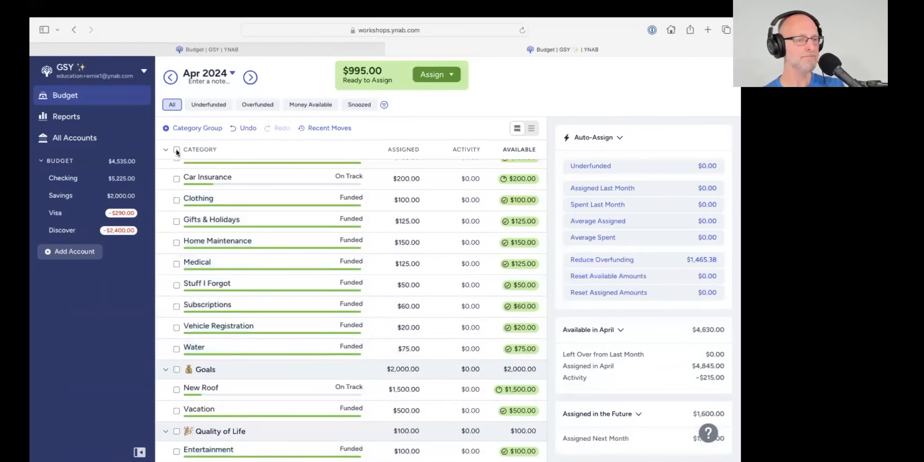
# - Review the assigned and available amounts of the April 2024 categories, from Monthly bills and credit card payments down to Quality of Life
pyautogui.scroll(3, 304, 275)
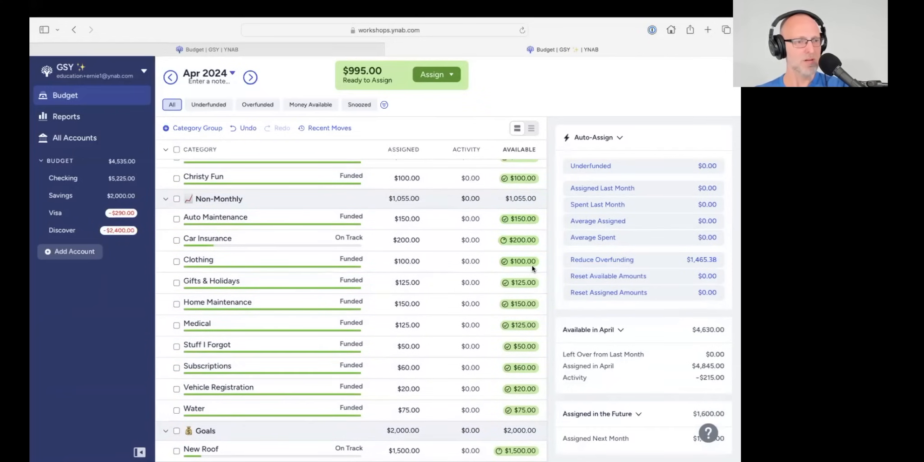
pyautogui.scroll(2, 532, 266)
pyautogui.scroll(6, 532, 268)
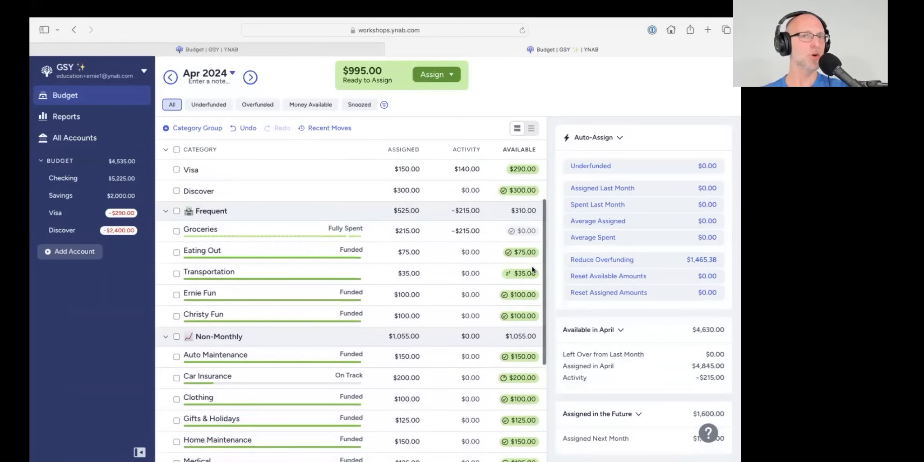
pyautogui.scroll(3, 532, 269)
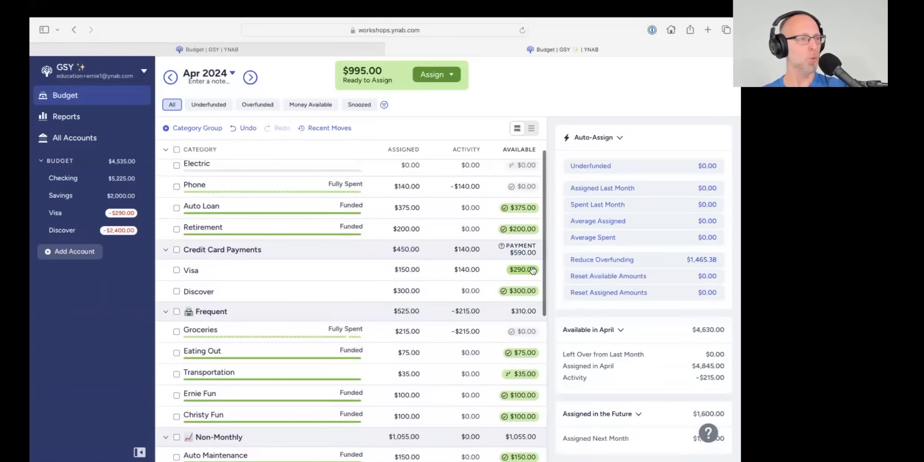
pyautogui.moveTo(533, 270)
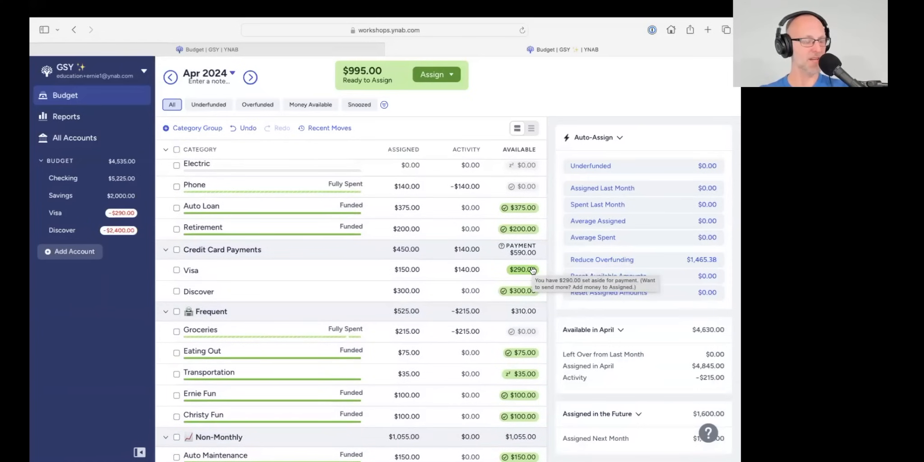
pyautogui.scroll(-2, 533, 270)
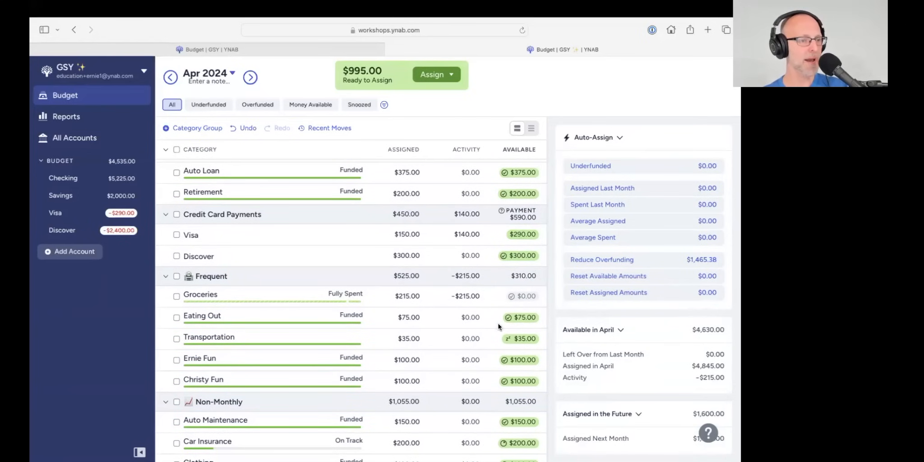
pyautogui.scroll(-8, 498, 323)
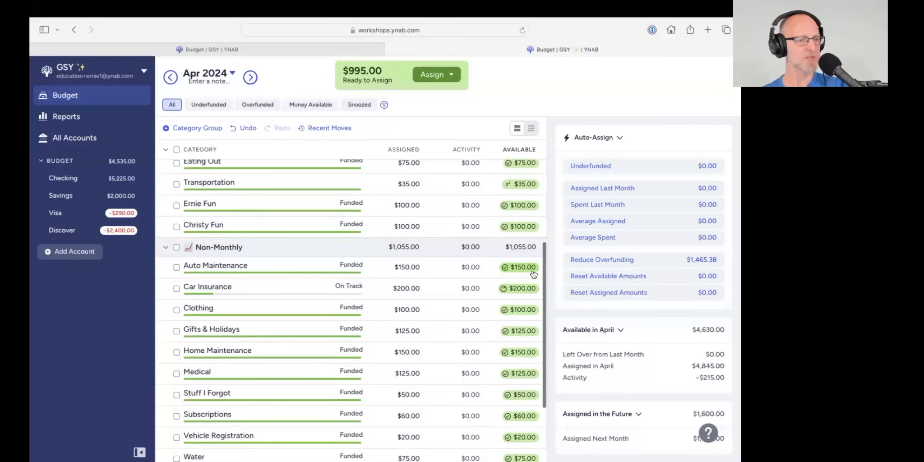
pyautogui.scroll(-3, 523, 273)
pyautogui.scroll(-3, 533, 256)
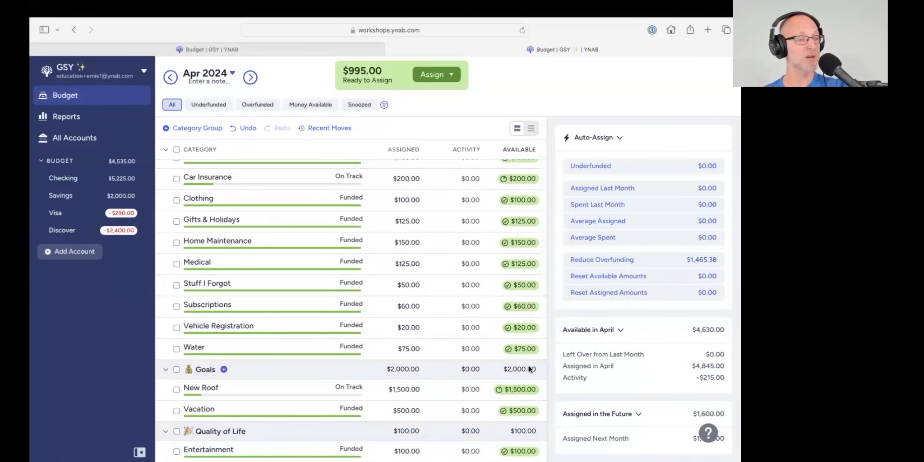
pyautogui.moveTo(530, 368)
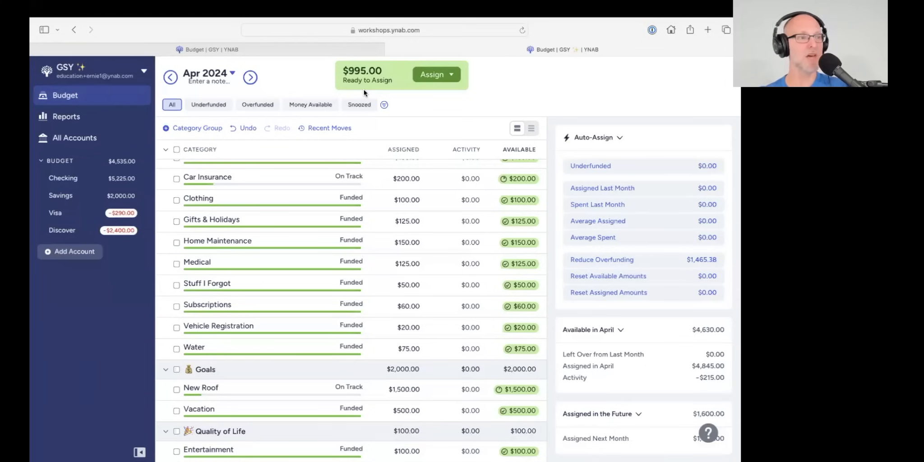
# - Auto-assign the underfunded amounts to Internet, Electric and Phone in May 2024, and clear the category selection
pyautogui.click(252, 79)
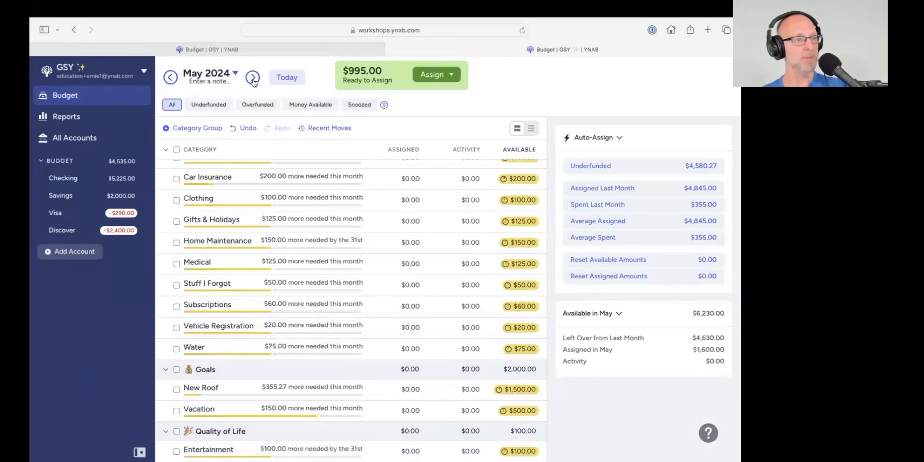
pyautogui.scroll(15, 352, 251)
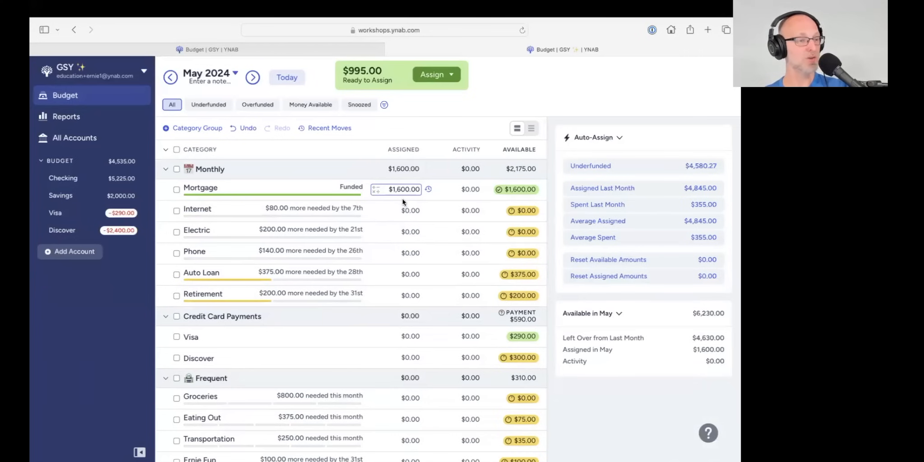
pyautogui.click(176, 210)
pyautogui.click(176, 231)
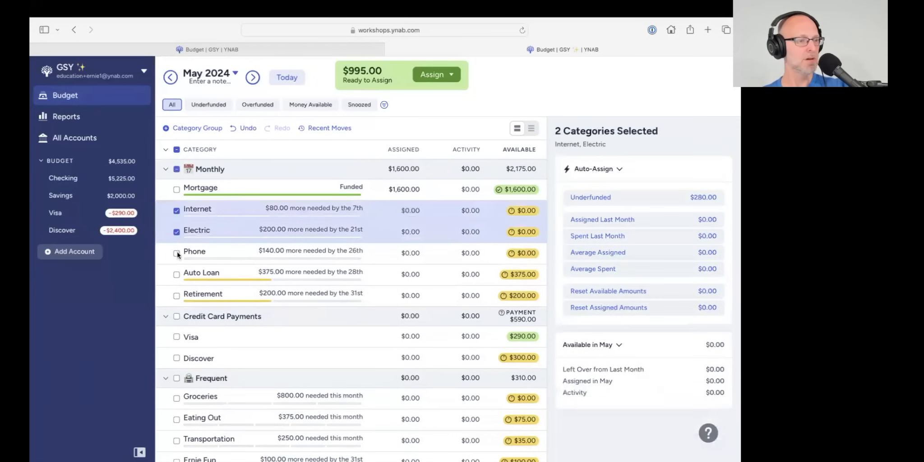
pyautogui.click(177, 253)
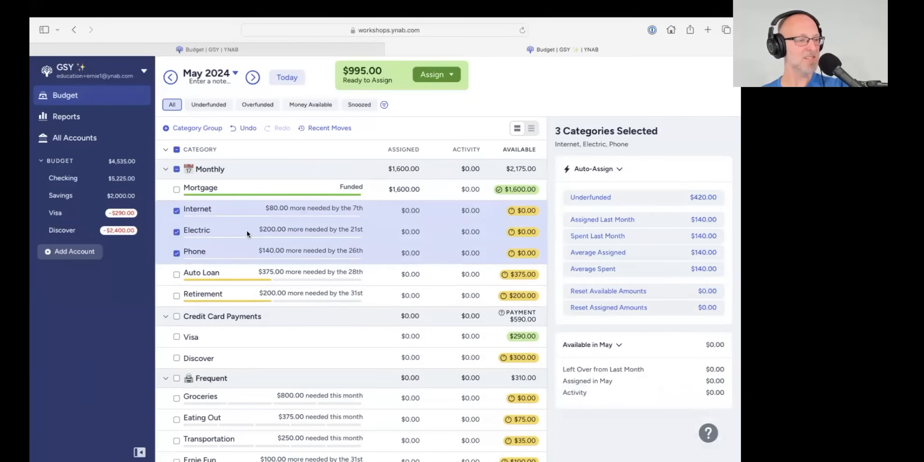
pyautogui.click(631, 201)
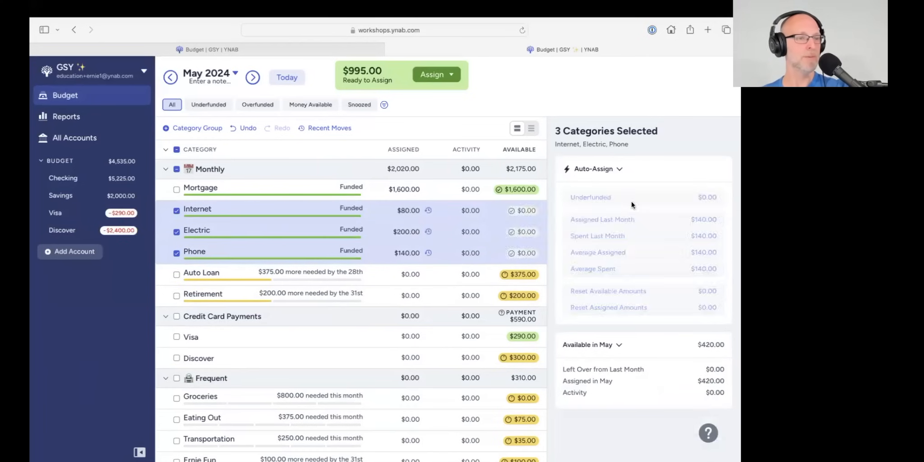
pyautogui.click(177, 169)
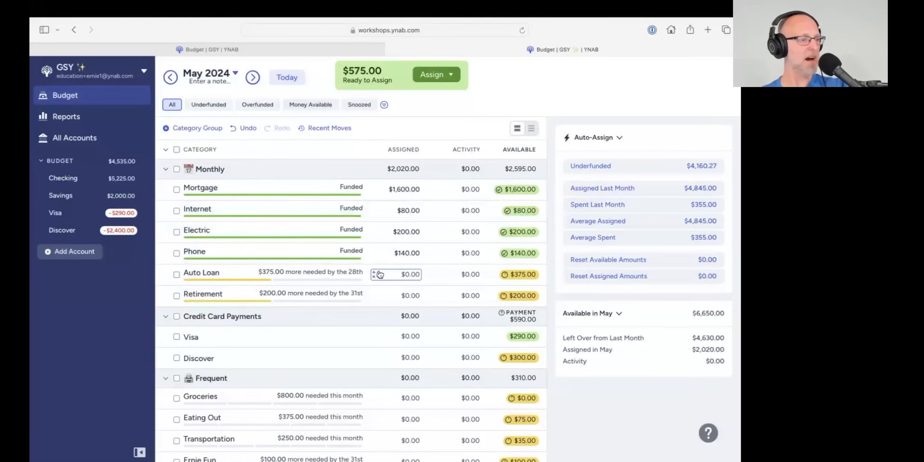
# - Assign $400 to Groceries and $150 to Eating Out in May 2024, and clear the category selection
pyautogui.scroll(-5, 393, 275)
pyautogui.click(405, 249)
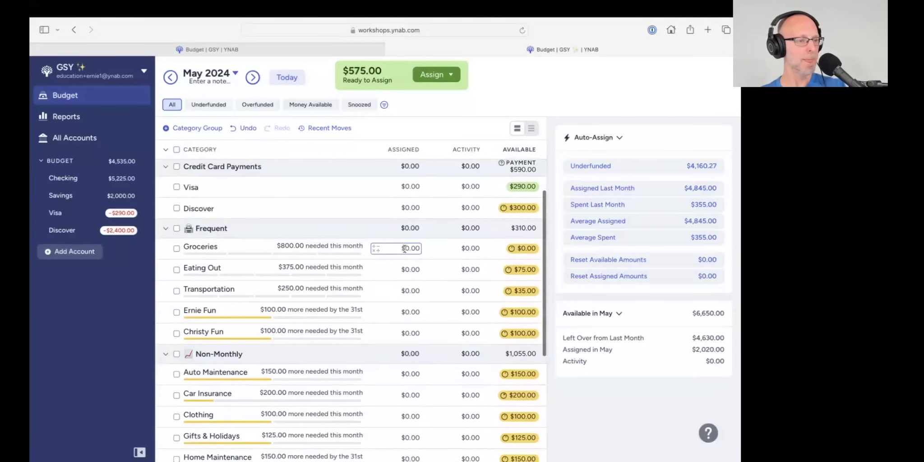
pyautogui.write('400')
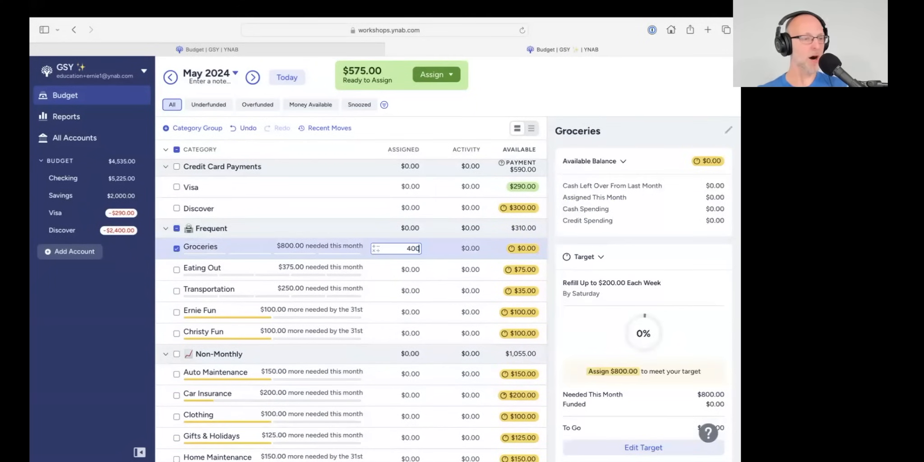
pyautogui.press('Return')
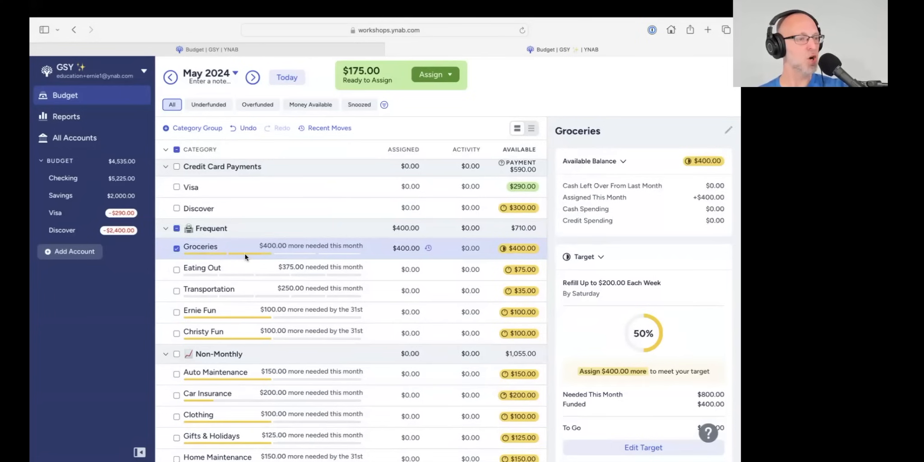
pyautogui.click(406, 269)
pyautogui.write('150')
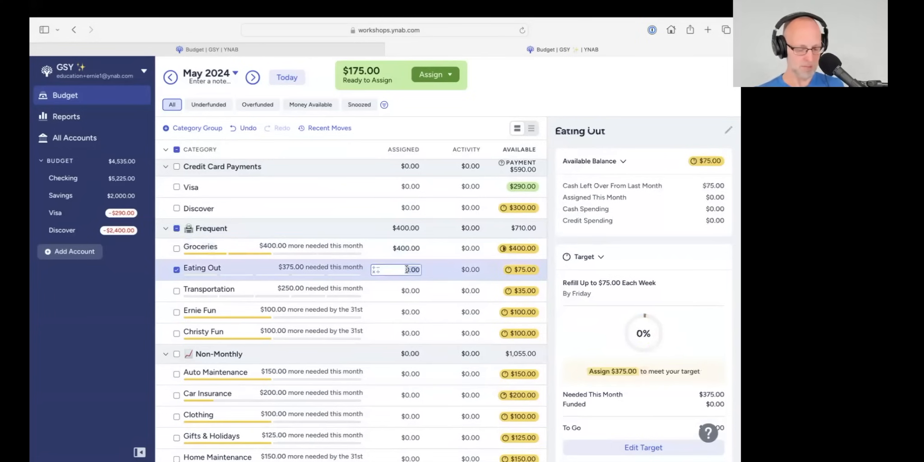
pyautogui.press('Return')
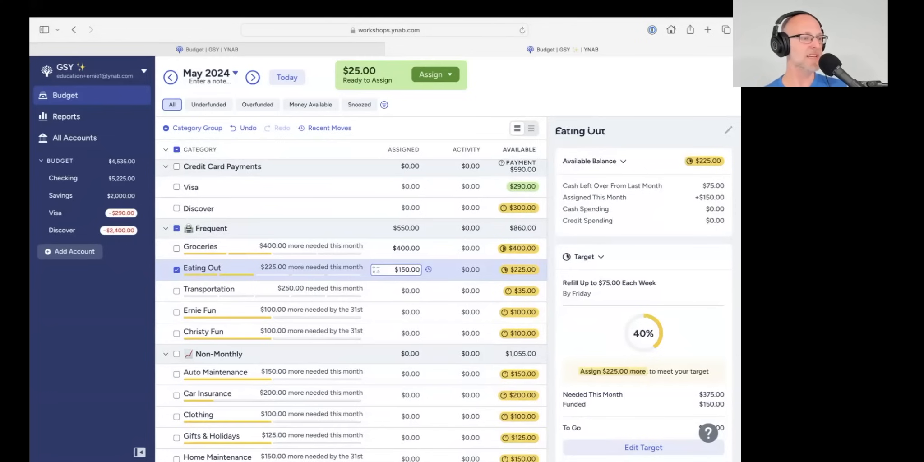
pyautogui.click(237, 273)
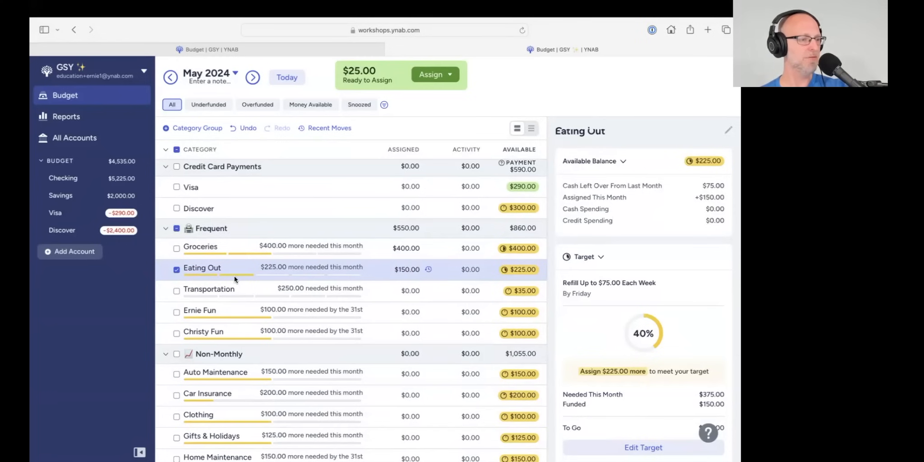
pyautogui.click(176, 269)
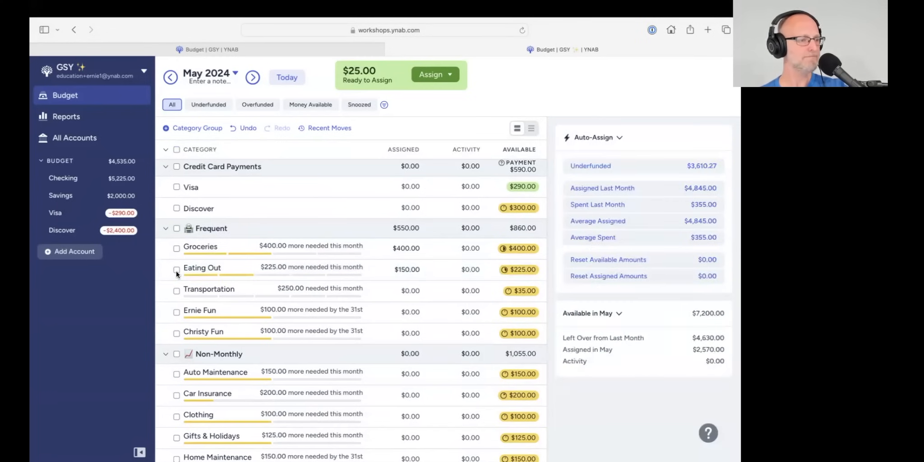
# - Assign $25 to Transportation in May 2024 and clear its selection
pyautogui.click(395, 291)
pyautogui.write('25')
pyautogui.press('Return')
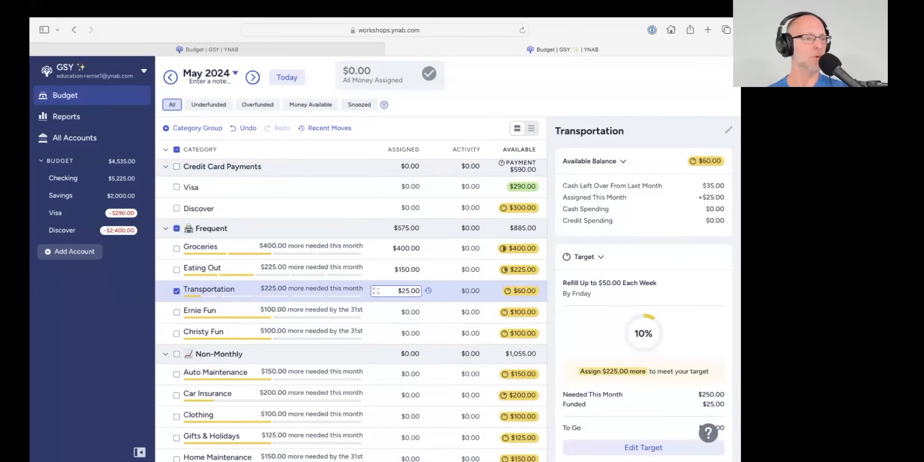
pyautogui.click(177, 292)
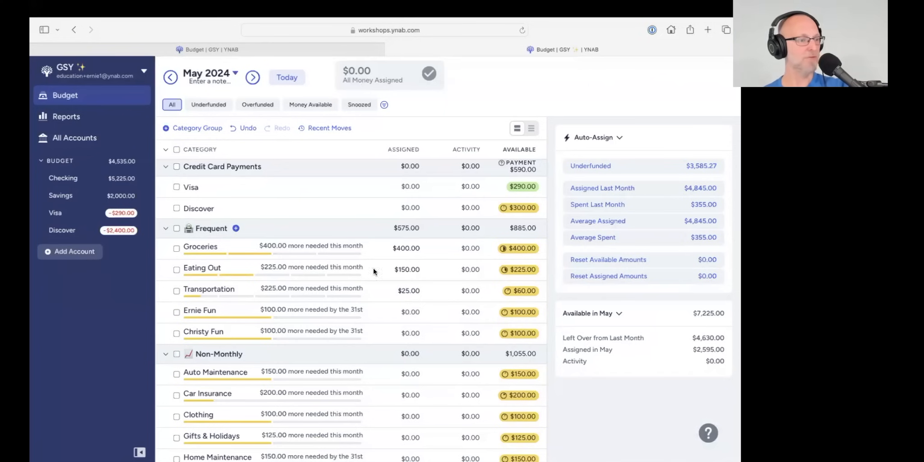
# - Review the assigned amounts and target progress of the May 2024 categories, from Monthly bills down to Quality of Life
pyautogui.scroll(5, 290, 277)
pyautogui.scroll(2, 235, 226)
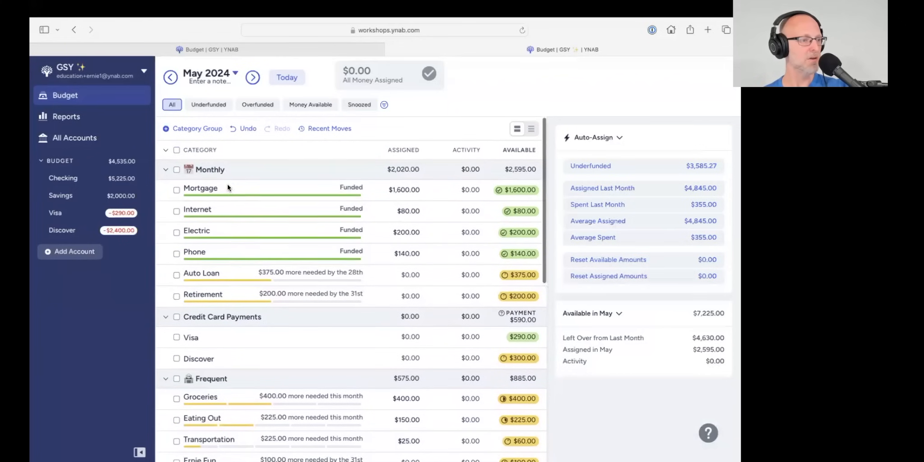
pyautogui.scroll(-3, 300, 304)
pyautogui.scroll(-2, 300, 307)
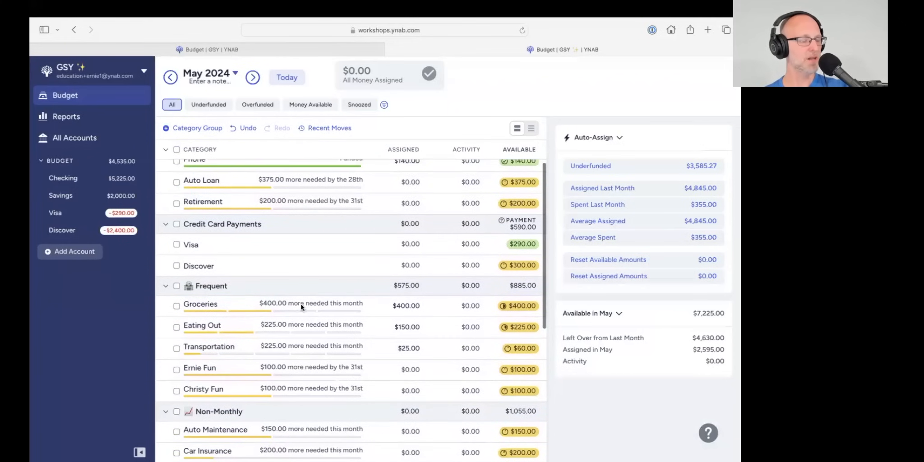
pyautogui.scroll(-1, 230, 311)
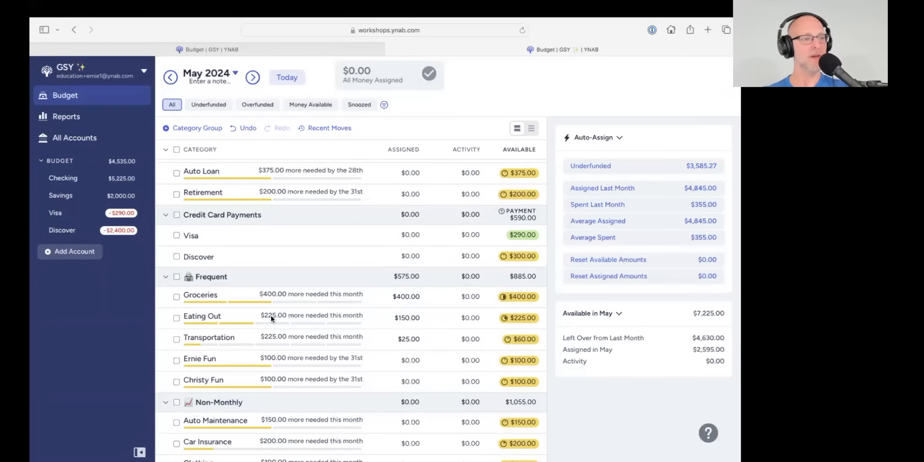
pyautogui.scroll(-3, 305, 304)
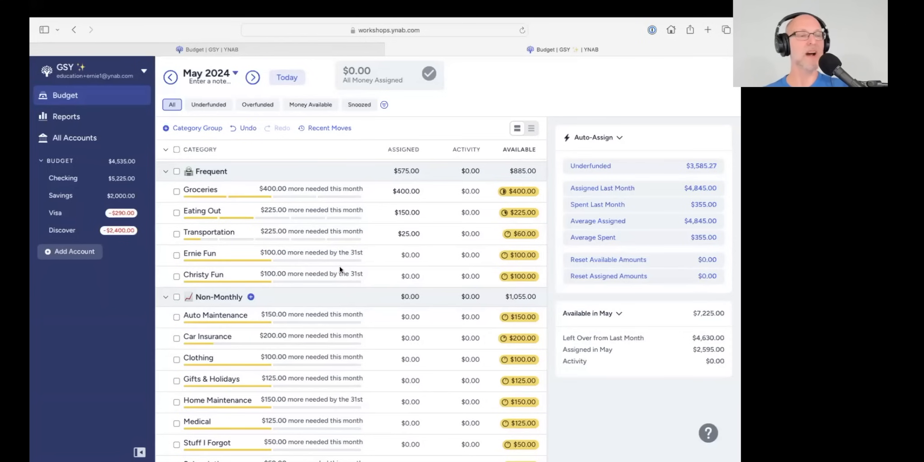
pyautogui.scroll(-3, 409, 212)
pyautogui.scroll(-5, 409, 213)
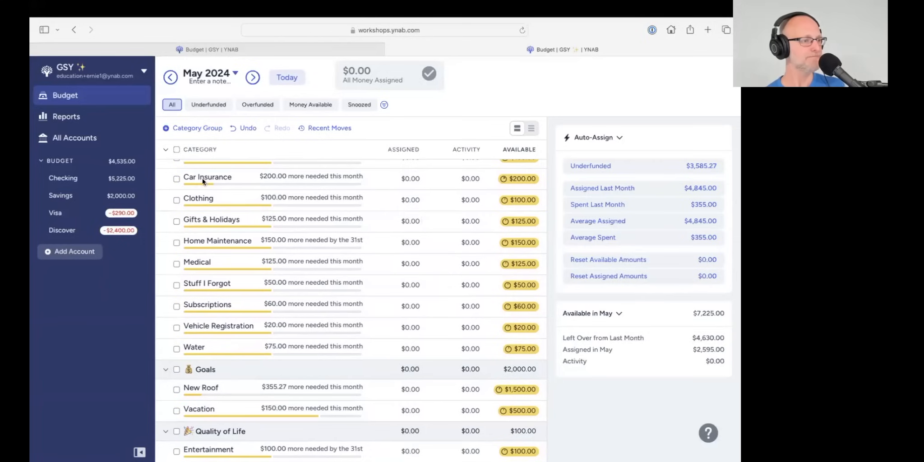
# - View the Checking account's transactions and return to the May 2024 budget
pyautogui.click(95, 179)
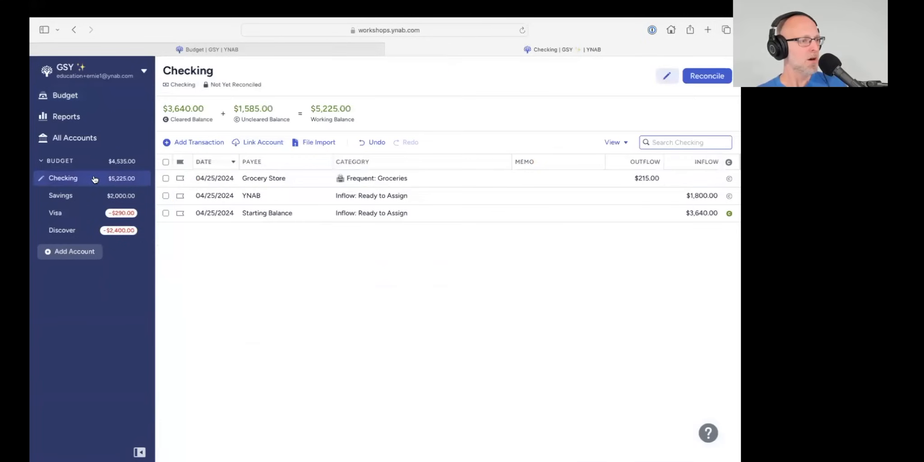
pyautogui.click(89, 102)
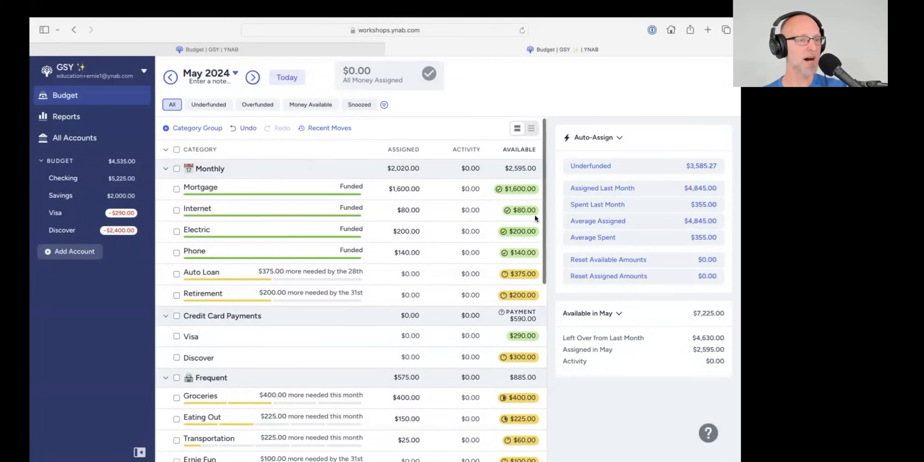
pyautogui.scroll(-1, 517, 190)
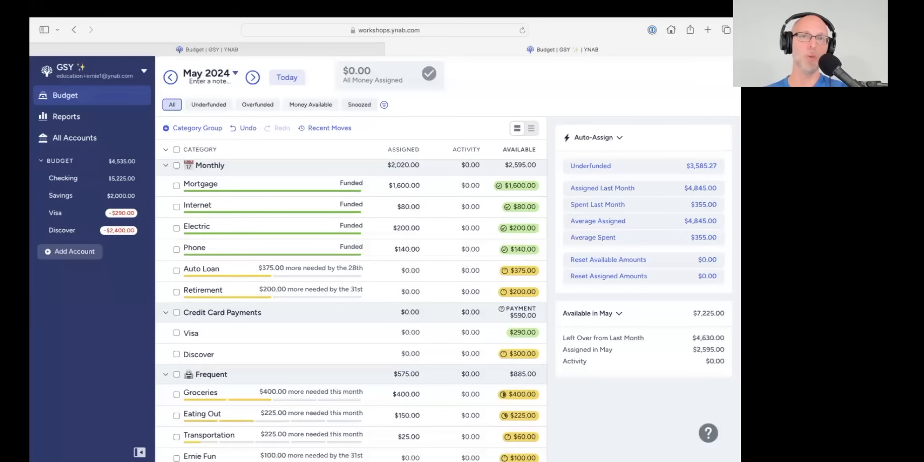
# - Open the help widget, go to its help article search, and view the support chat conversations
pyautogui.click(708, 433)
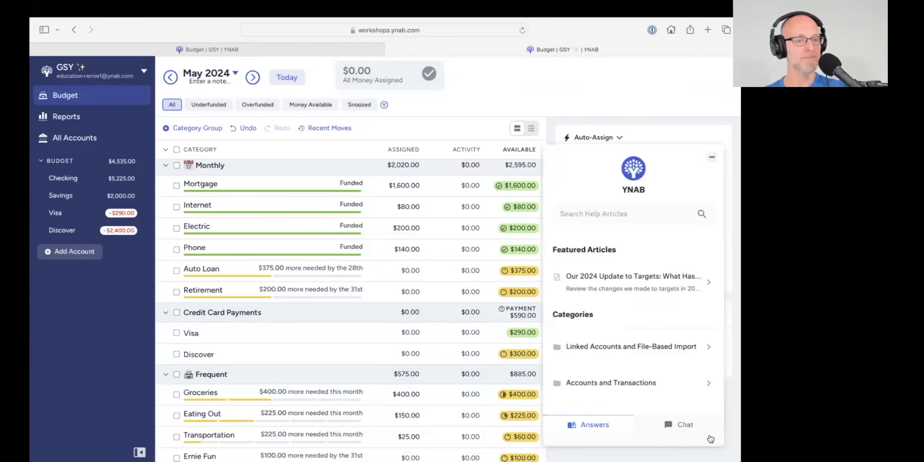
pyautogui.click(606, 209)
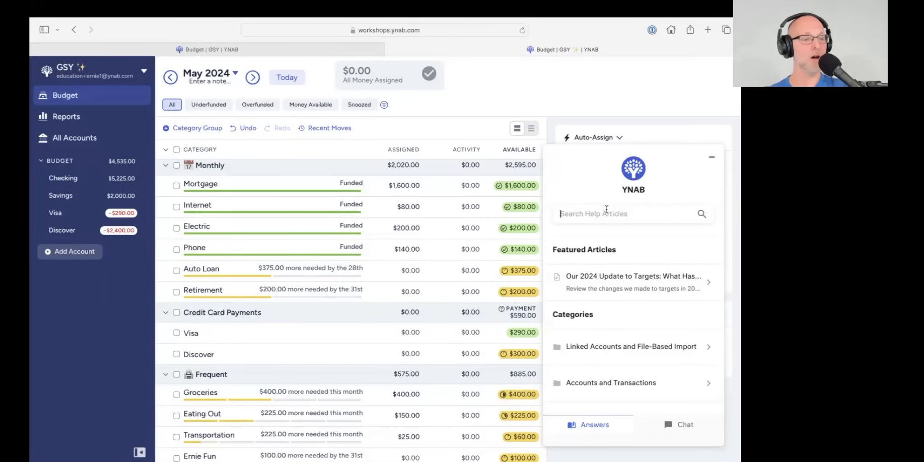
pyautogui.click(682, 426)
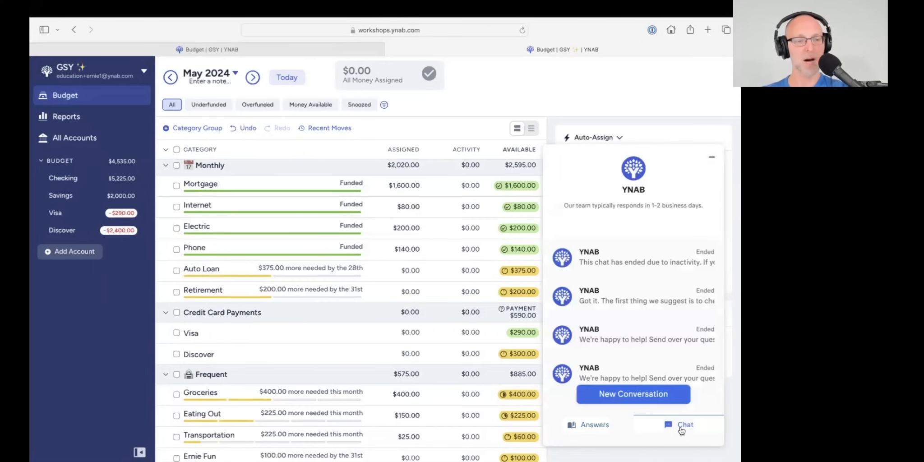